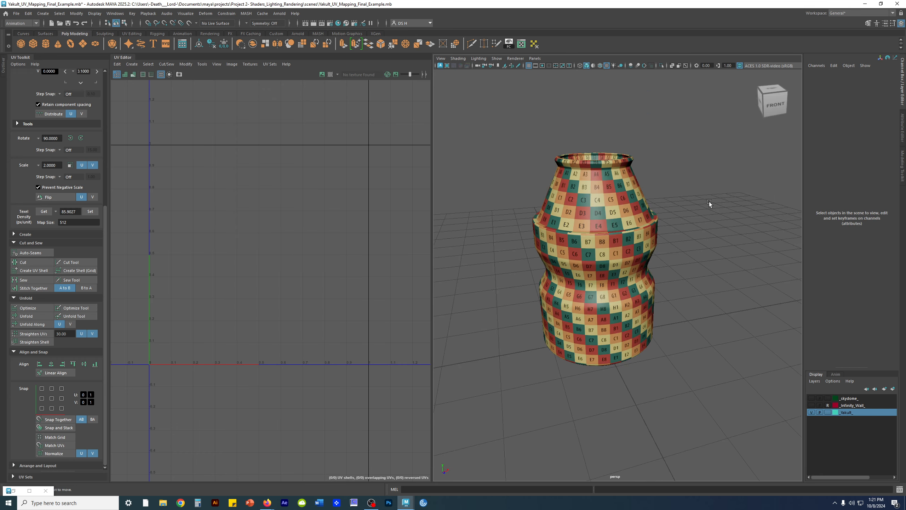
Step: Inspect the checker texture around the bottle's exterior and select the bottle to view its UV shells
alt+drag(709, 216, 676, 206)
alt+right_drag(583, 237, 660, 266)
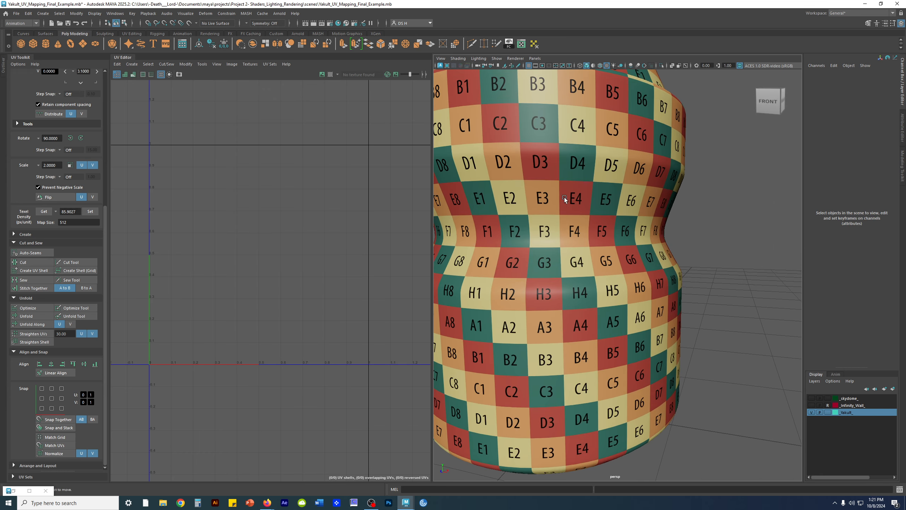
alt+middle_drag(574, 306, 604, 257)
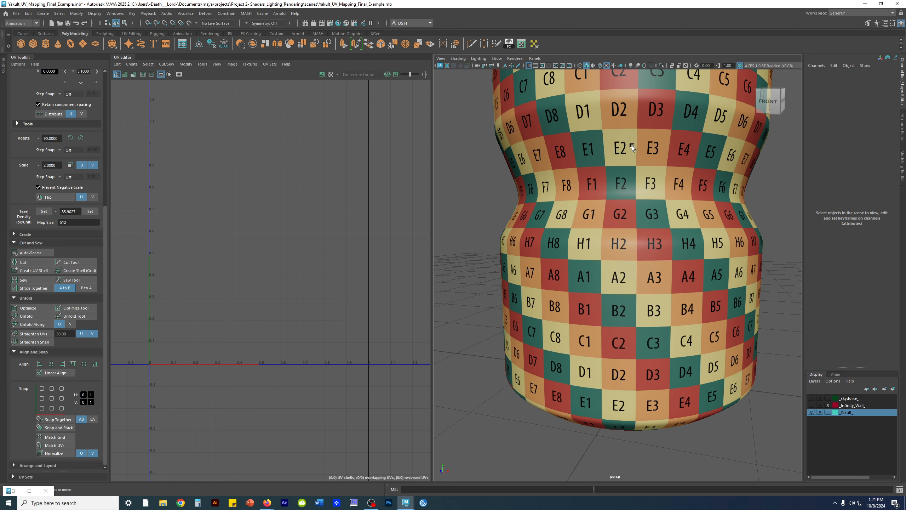
alt+right_drag(667, 140, 657, 141)
click(663, 140)
alt+drag(663, 140, 535, 180)
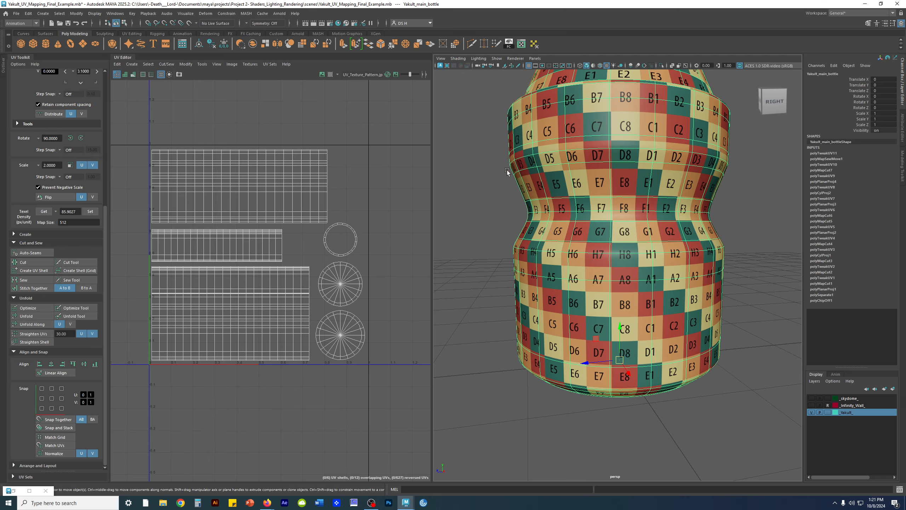
Step: Examine the checker texture inside the bottle, checking the seam, inner base, rim and overall fit
scroll(645, 213, down, 2)
mouse_move(645, 213)
alt+mouse_down()
mouse_move(738, 351)
mouse_move(744, 315)
mouse_move(644, 228)
alt+mouse_up()
scroll(739, 352, down, 4)
scroll(743, 315, up, 8)
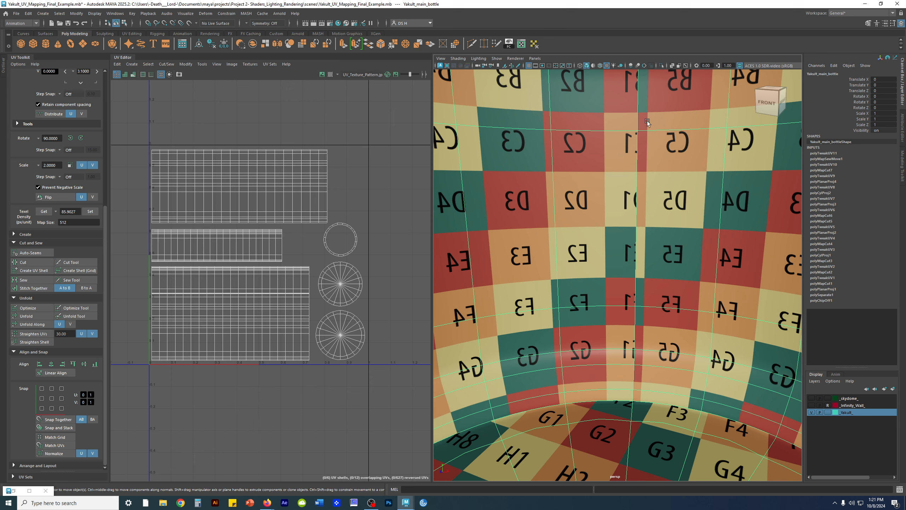
alt+drag(678, 352, 575, 380)
scroll(732, 341, down, 3)
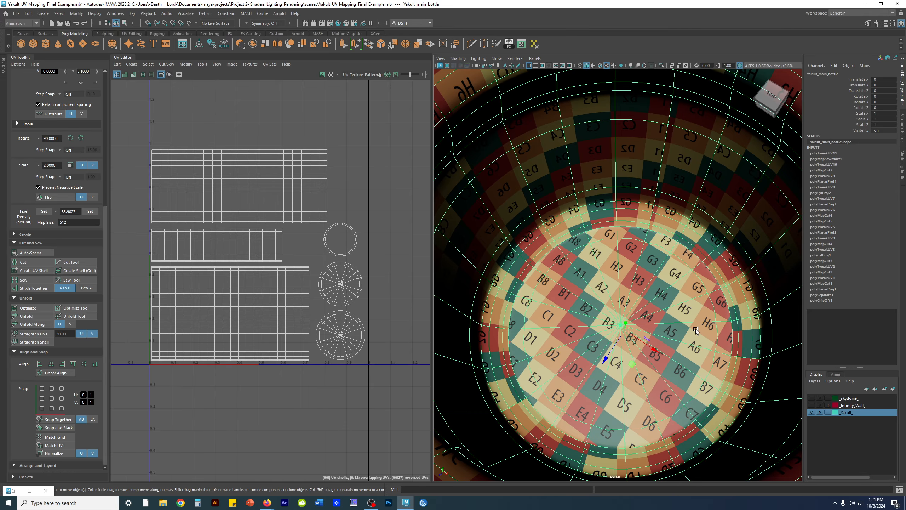
alt+drag(681, 340, 595, 283)
scroll(576, 364, up, 6)
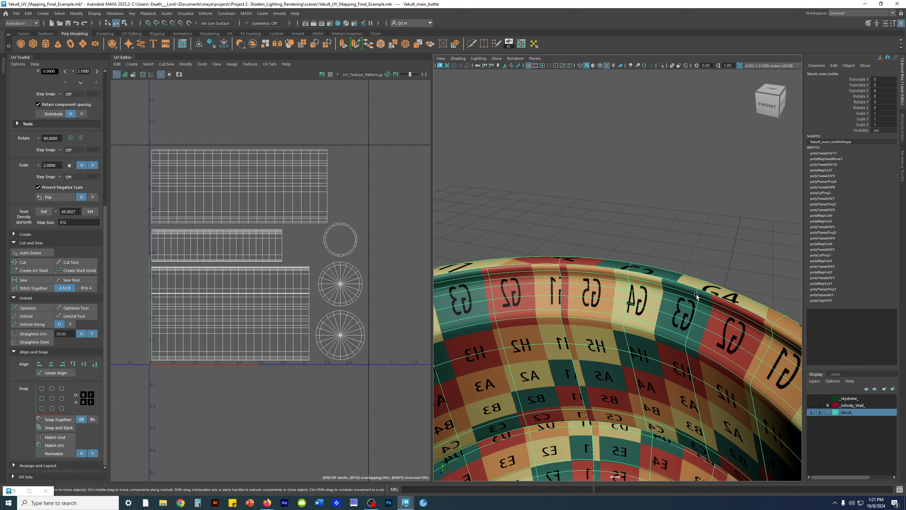
scroll(703, 271, down, 6)
alt+middle_drag(603, 405, 687, 205)
alt+drag(688, 205, 687, 183)
scroll(687, 183, down, 4)
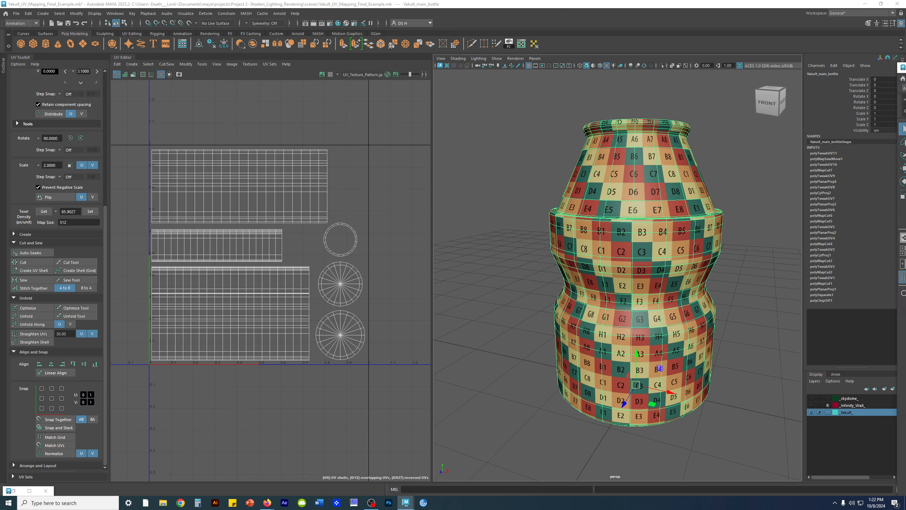
Step: Switch to the maximized Maya window holding the Before_UV_Mapping_Corrections_Yakult_Model.mb scene
drag(905, 65, 206, 50)
drag(460, 4, 905, 136)
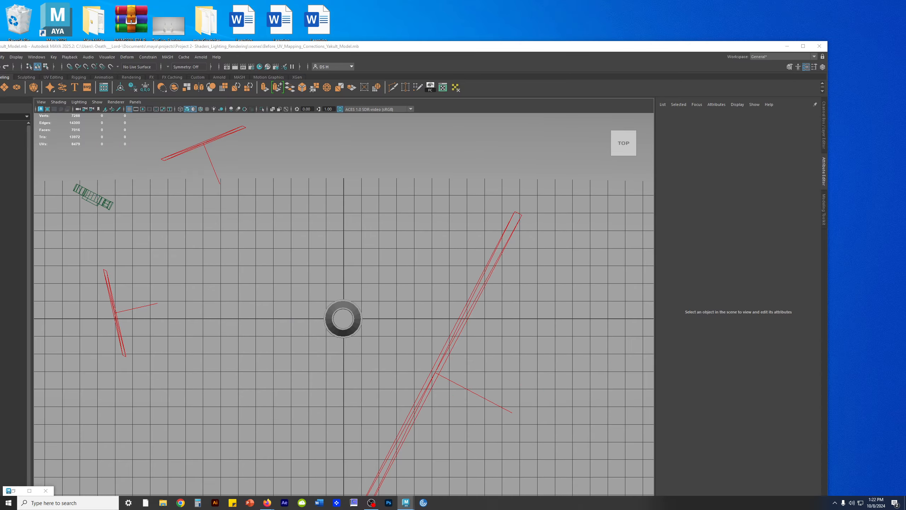
double_click(515, 47)
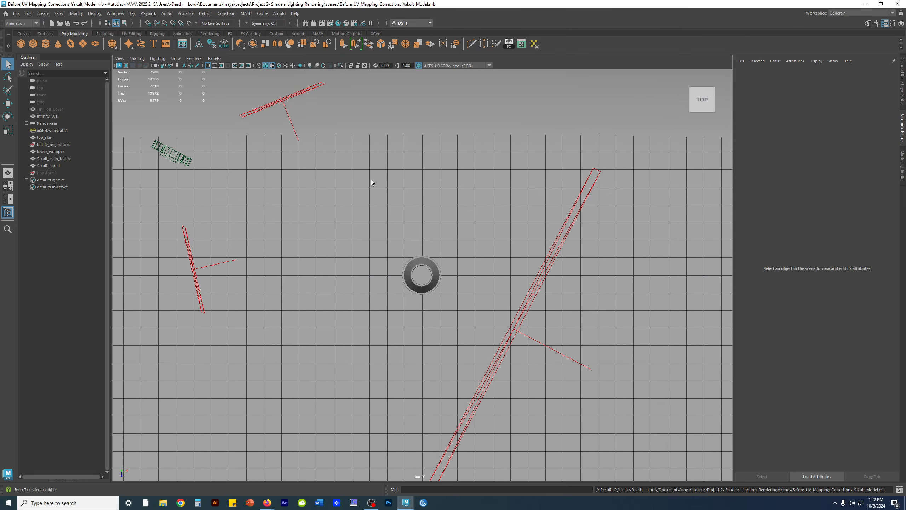
scroll(507, 260, down, 2)
alt+middle_drag(491, 291, 458, 268)
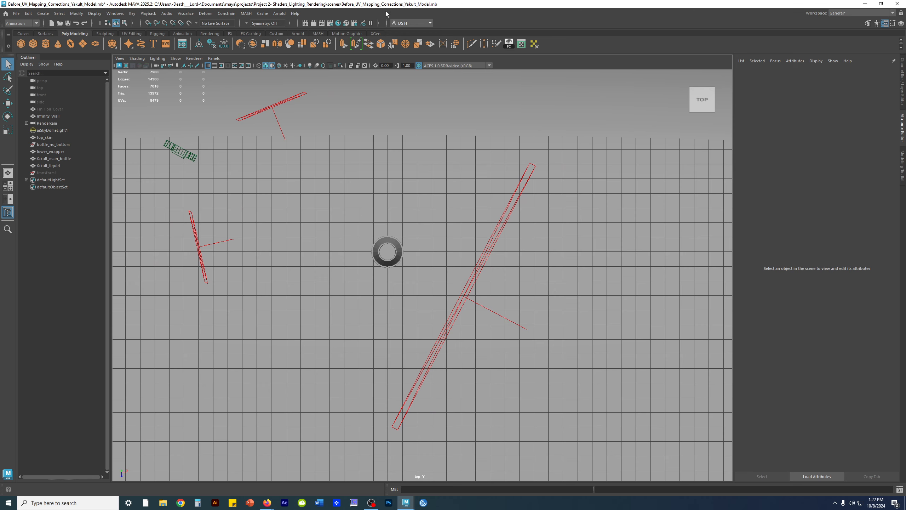
alt+middle_drag(447, 234, 534, 241)
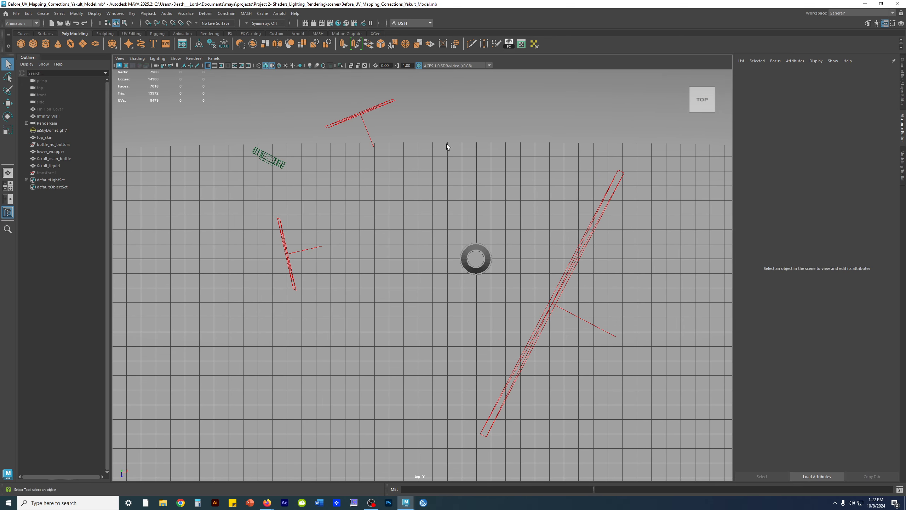
Step: Hide the three area lights around the bottle, including right_light and Rim_Light, in the top view
click(369, 109)
key(h)
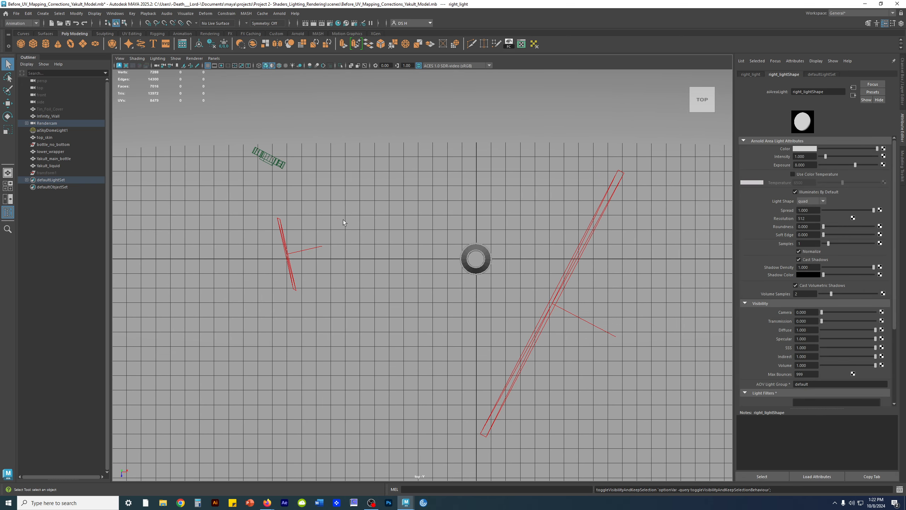
click(318, 247)
key(h)
click(606, 331)
key(h)
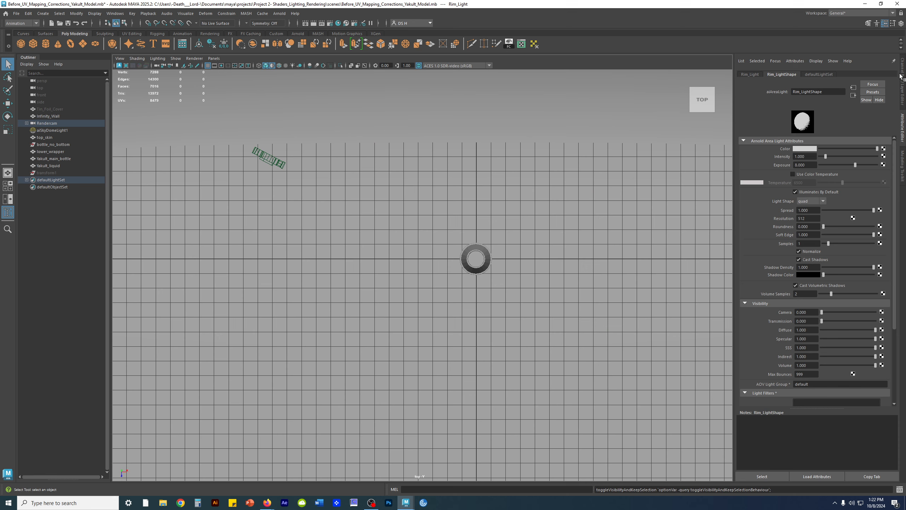
Step: Show Rim_Light again and examine its placement around the bottle and infinity wall in the front camera's perspective view
key(h)
key(w)
key(space)
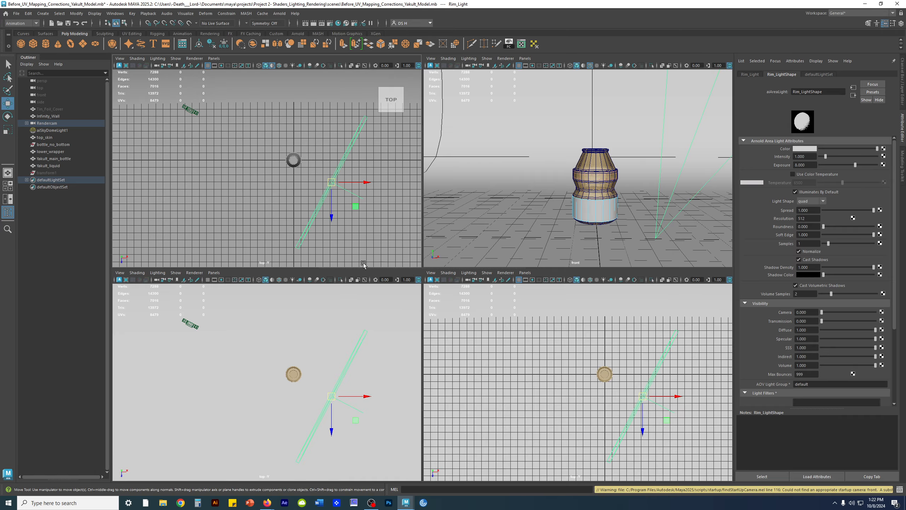
key(space)
alt+drag(564, 203, 424, 201)
scroll(400, 279, down, 5)
alt+middle_drag(424, 200, 506, 290)
scroll(403, 287, down, 3)
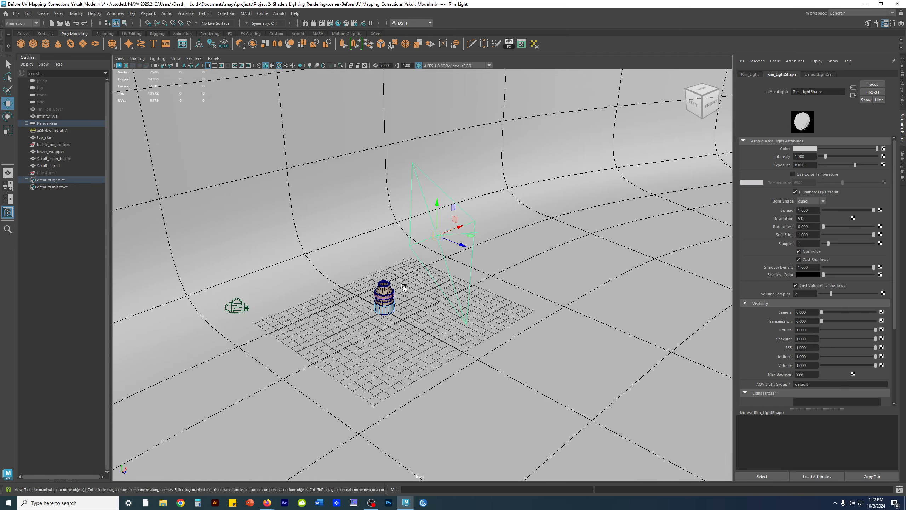
alt+drag(404, 286, 398, 291)
alt+drag(441, 270, 514, 285)
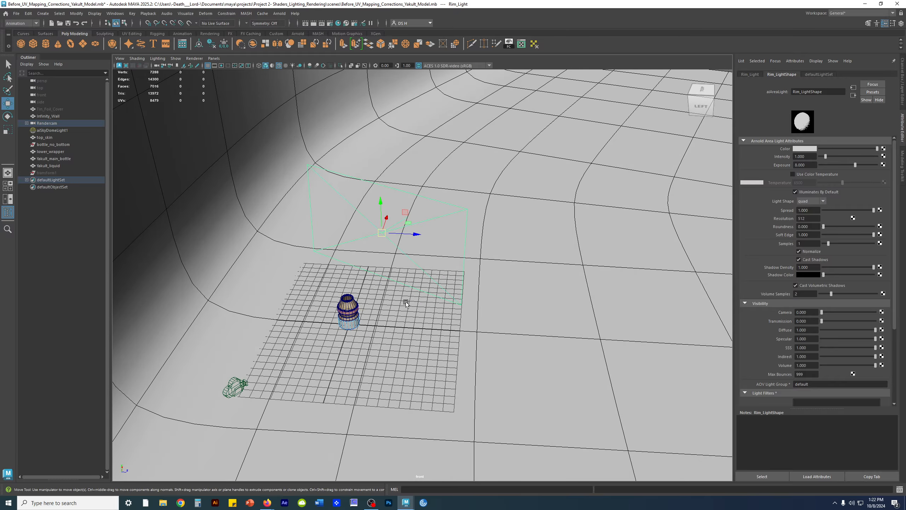
alt+drag(388, 231, 343, 257)
key(q)
alt+drag(459, 252, 545, 267)
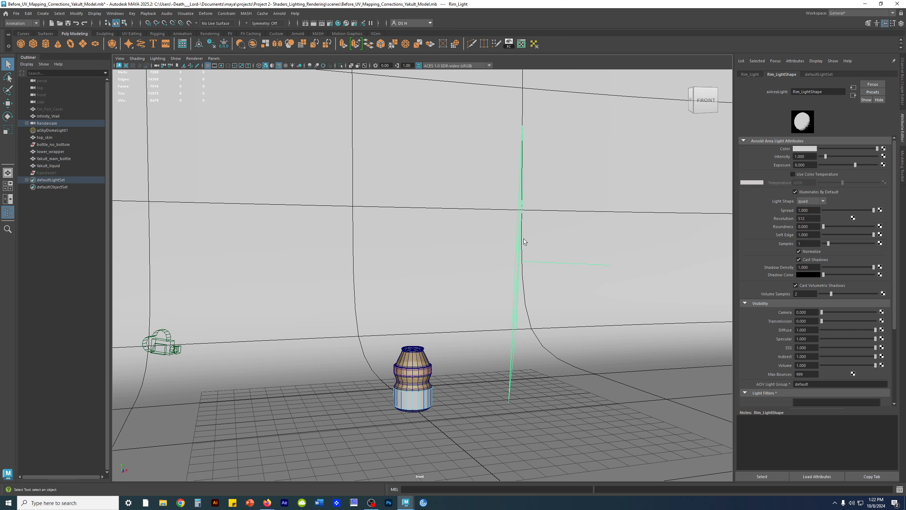
alt+drag(557, 261, 423, 274)
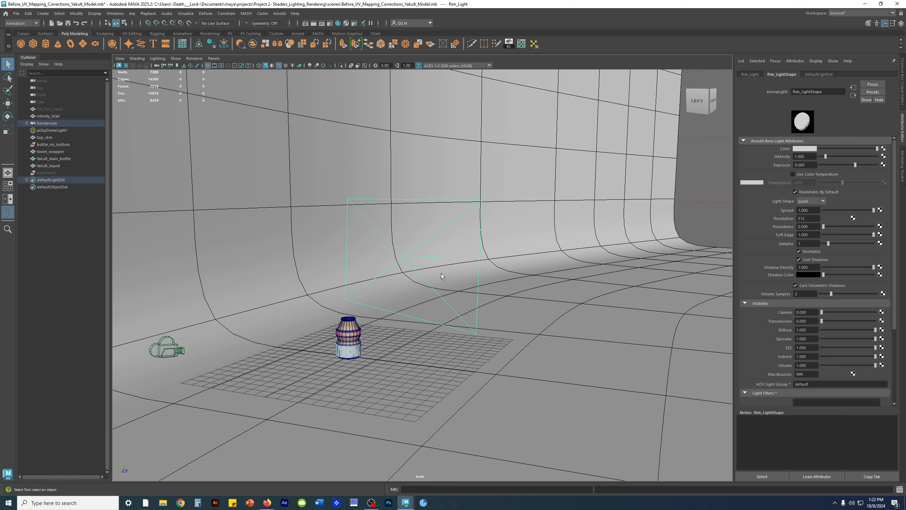
Step: Hide Rim_Light and select the sky dome light
key(h)
click(582, 324)
alt+drag(583, 324, 364, 206)
Step: Turn off the visibility of the _skydome_ and _Infinity_Wall_ display layers
click(903, 81)
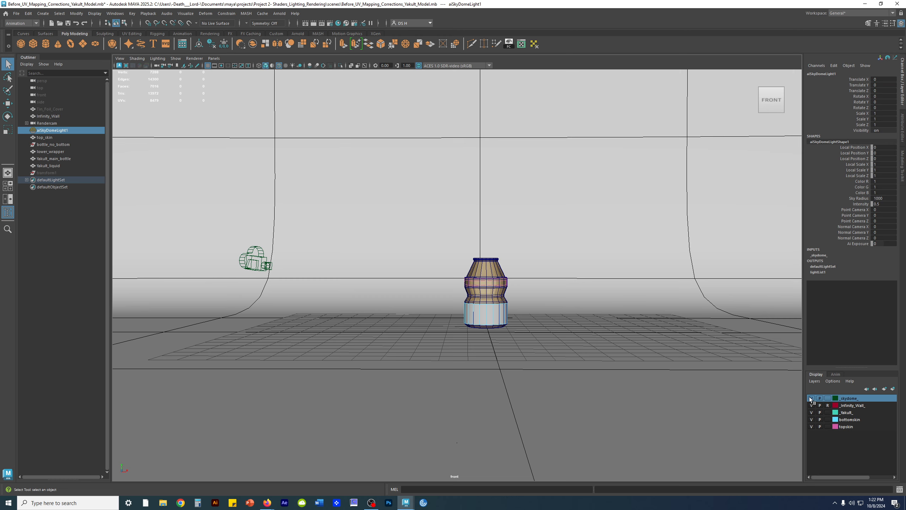
scroll(690, 357, down, 10)
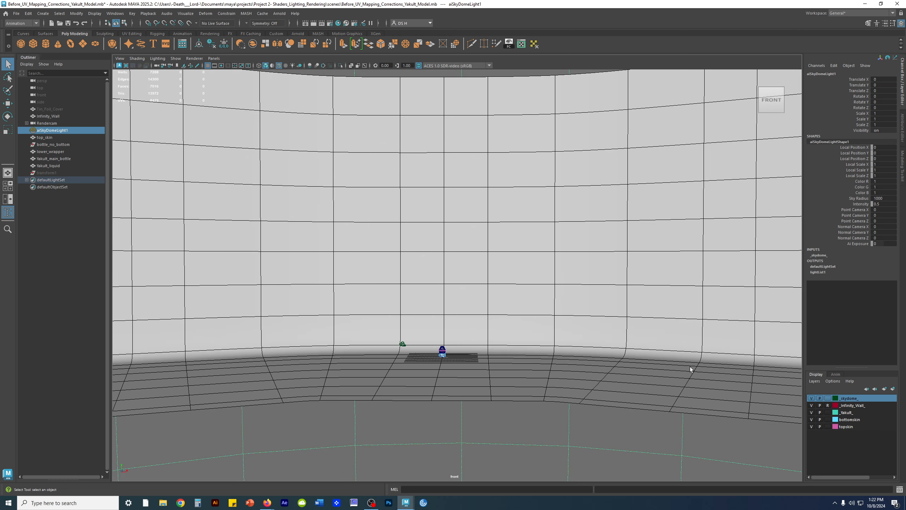
click(811, 398)
click(811, 397)
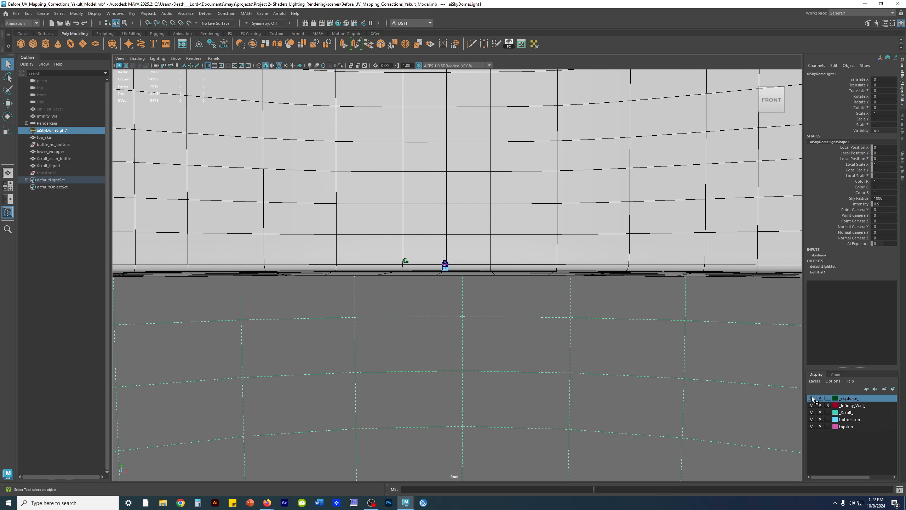
click(812, 398)
click(811, 406)
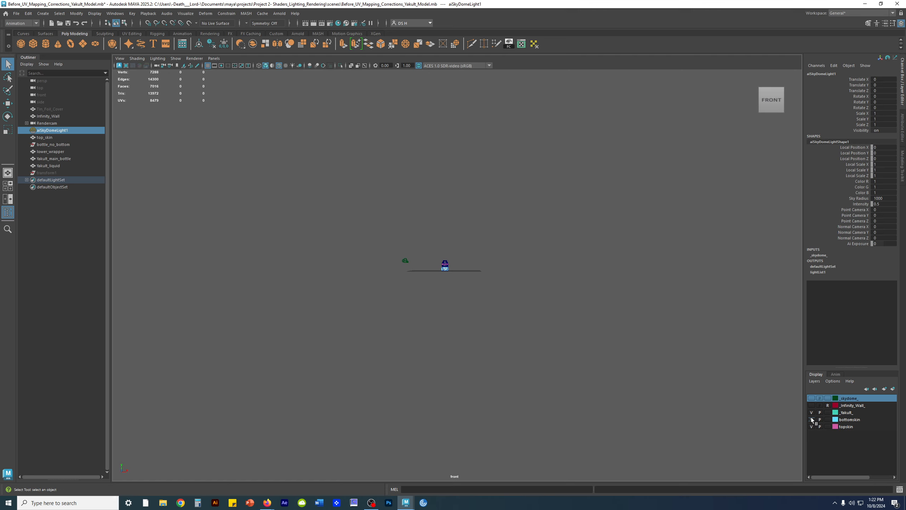
Step: Frame the bottle and delete its lower_wrapper and top_skin meshes
scroll(313, 265, up, 5)
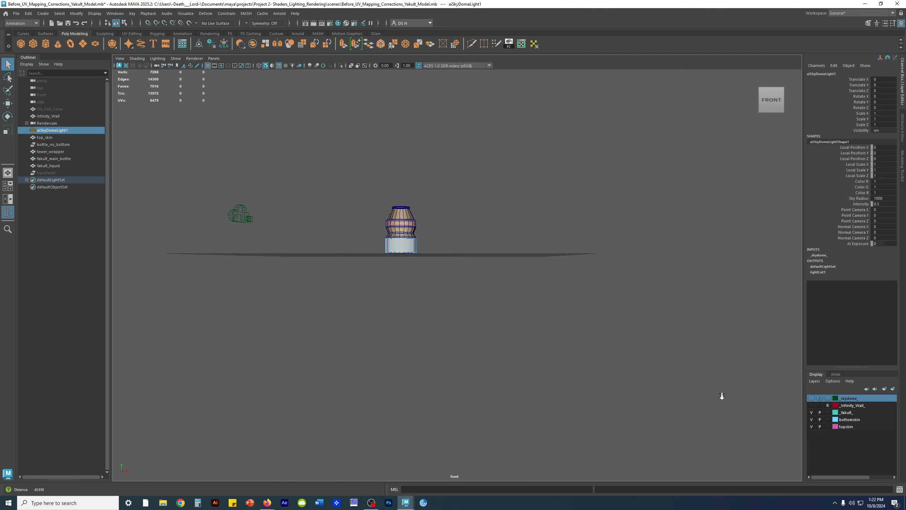
drag(385, 198, 460, 285)
key(f)
click(596, 361)
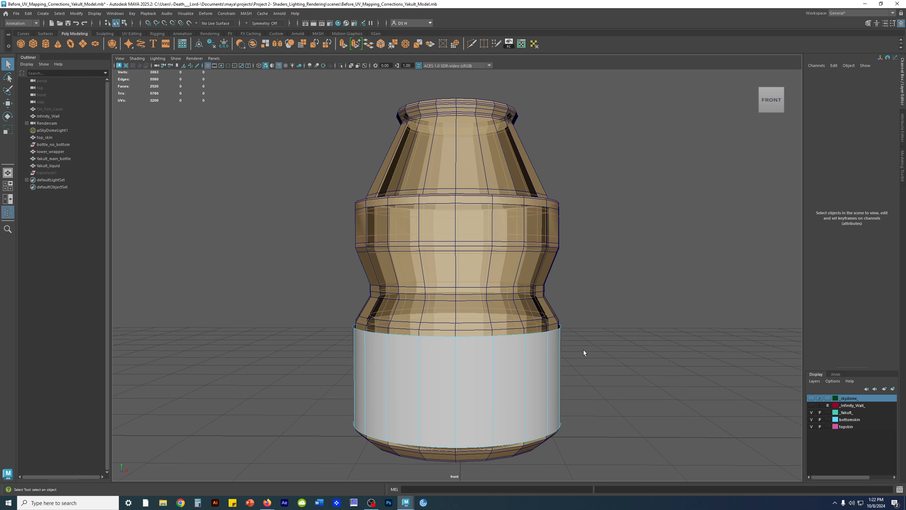
click(508, 364)
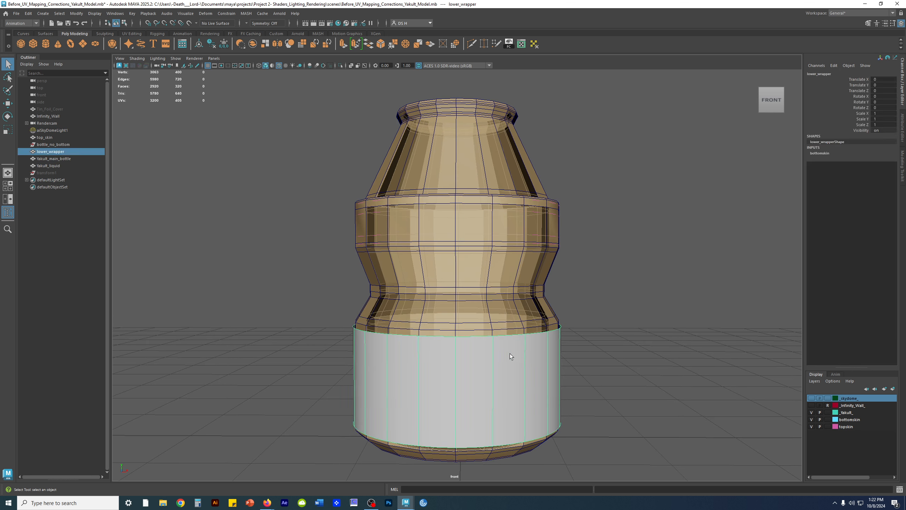
key(Delete)
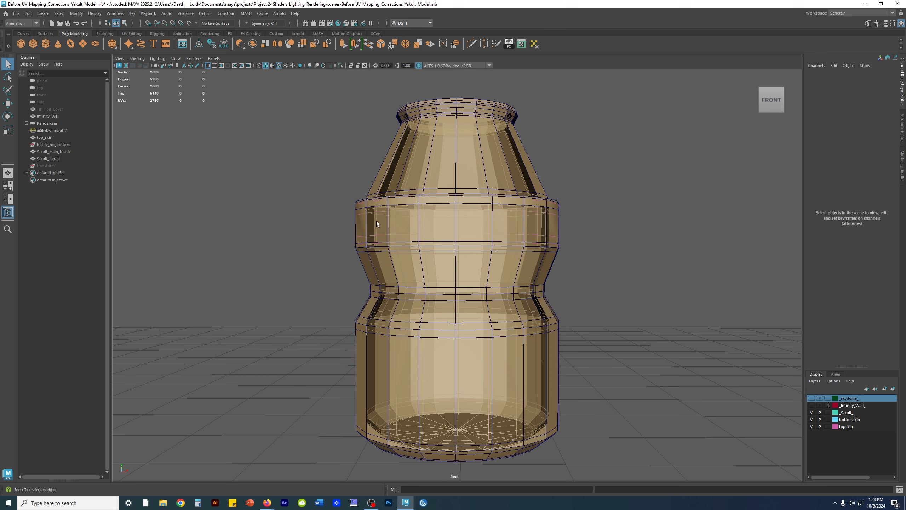
click(64, 138)
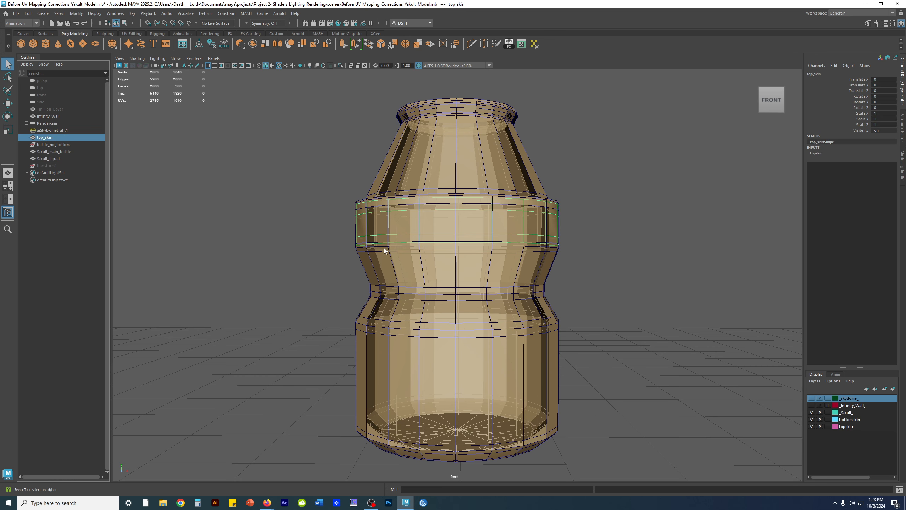
key(Delete)
Step: Delete the leftover transform1 and bottle_no_bottom nodes from the scene
alt+drag(515, 248, 544, 275)
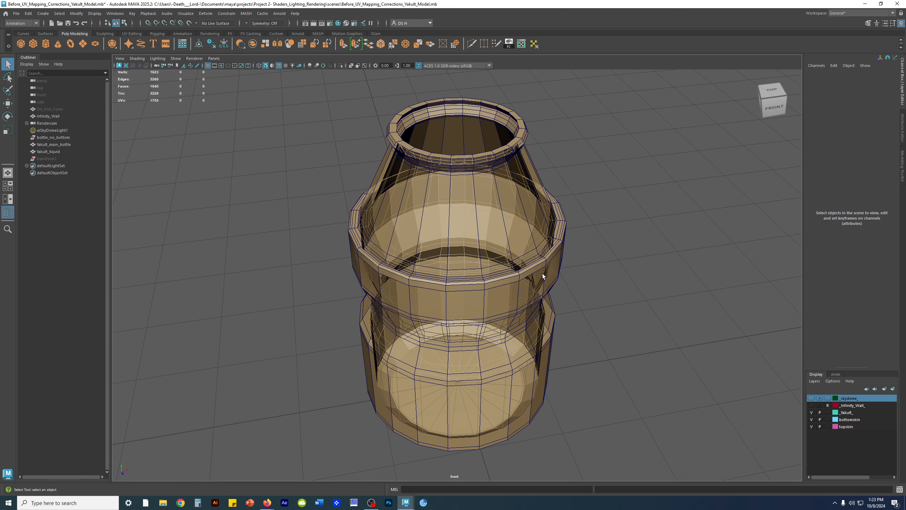
click(46, 158)
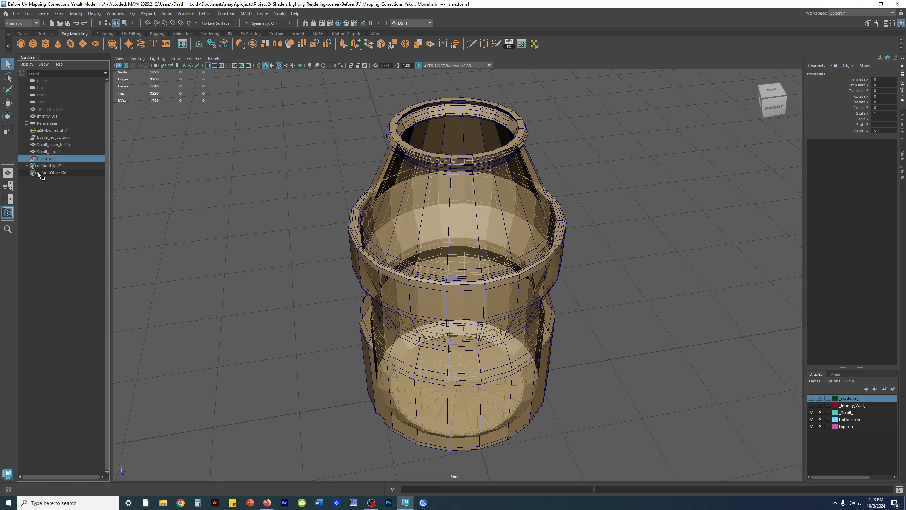
key(Delete)
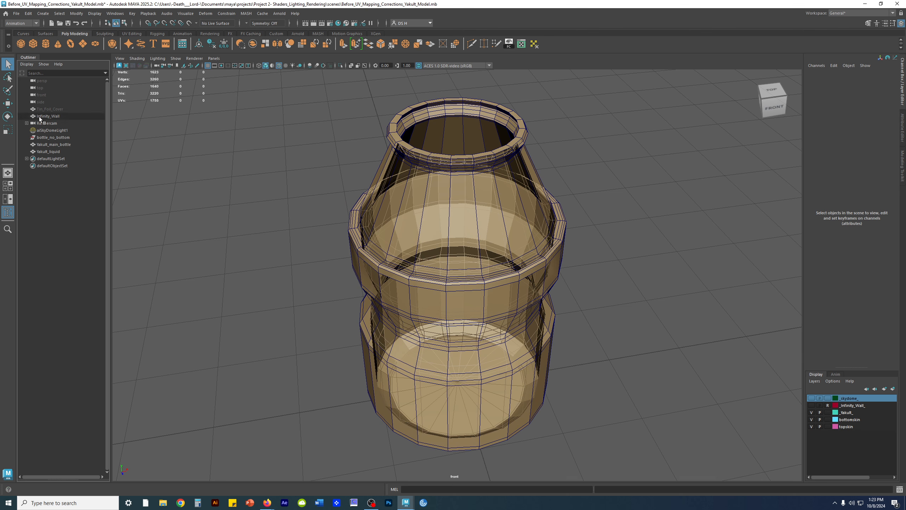
click(53, 137)
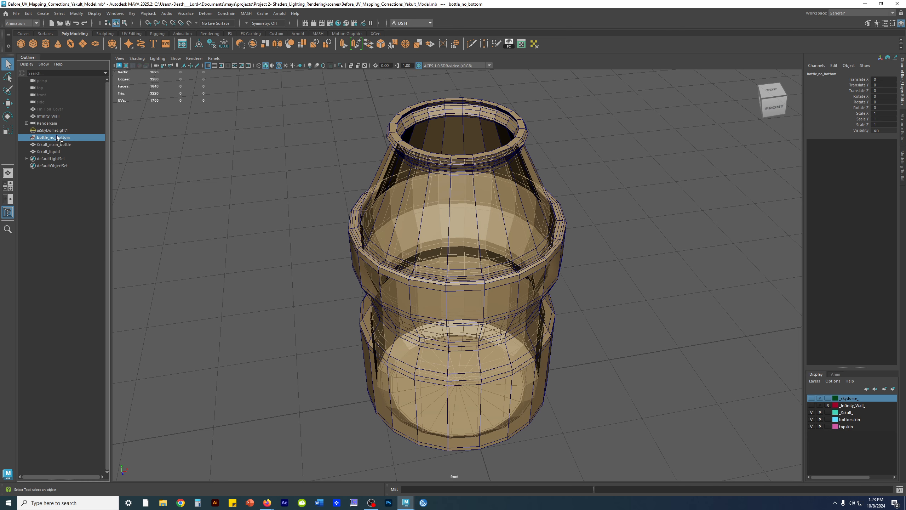
key(Delete)
Step: Turn on smooth mesh preview for the main bottle and liquid meshes, and clear the selection
drag(266, 216, 451, 195)
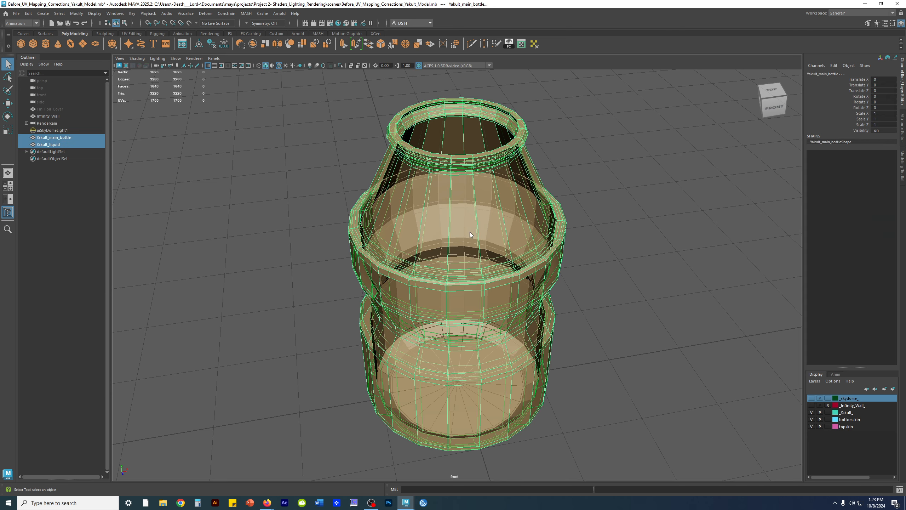
alt+middle_drag(542, 269, 576, 277)
key(w)
alt+drag(583, 285, 568, 255)
key(3)
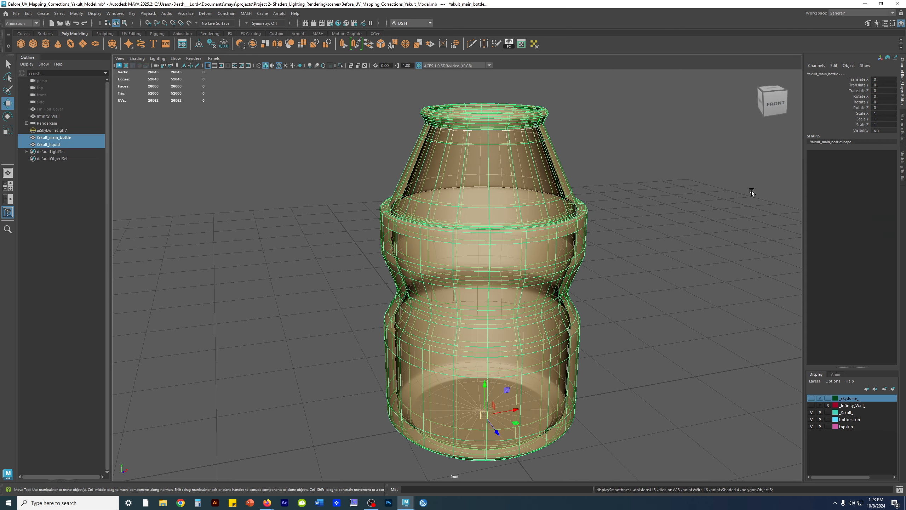
alt+drag(752, 190, 696, 195)
mouse_move(711, 189)
right_down()
mouse_move(647, 191)
mouse_move(637, 122)
right_up()
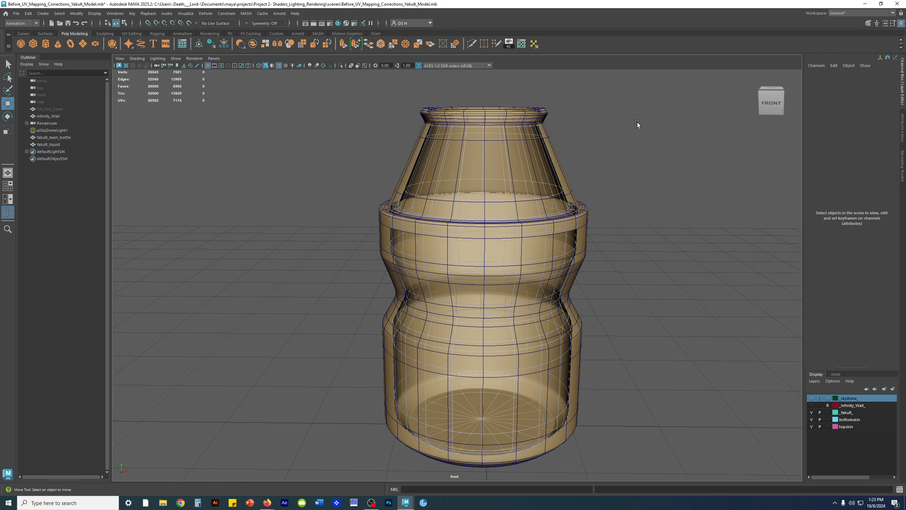
scroll(617, 167, down, 1)
click(533, 188)
click(683, 205)
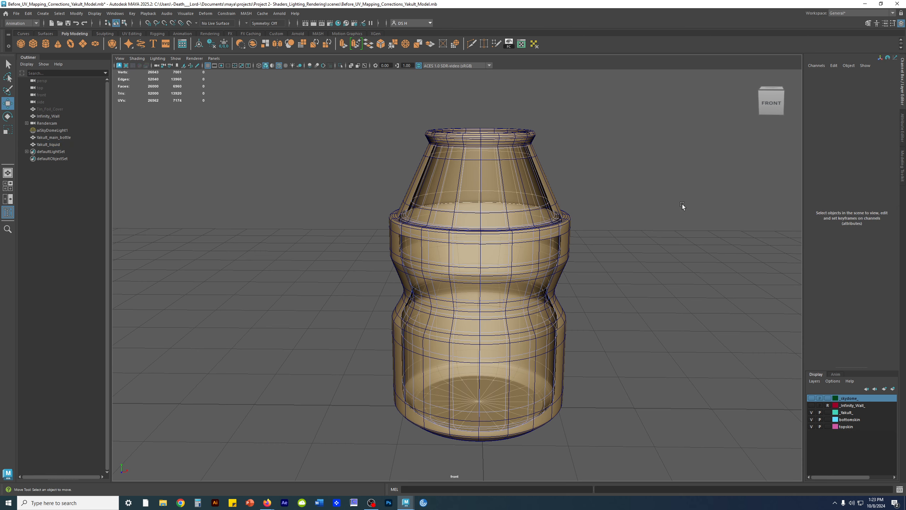
click(531, 195)
click(649, 213)
key(1)
alt+drag(518, 196, 521, 271)
Step: Try moving the Yakult_liquid mesh out of the bottle, undo the move, and hide the mesh
click(71, 144)
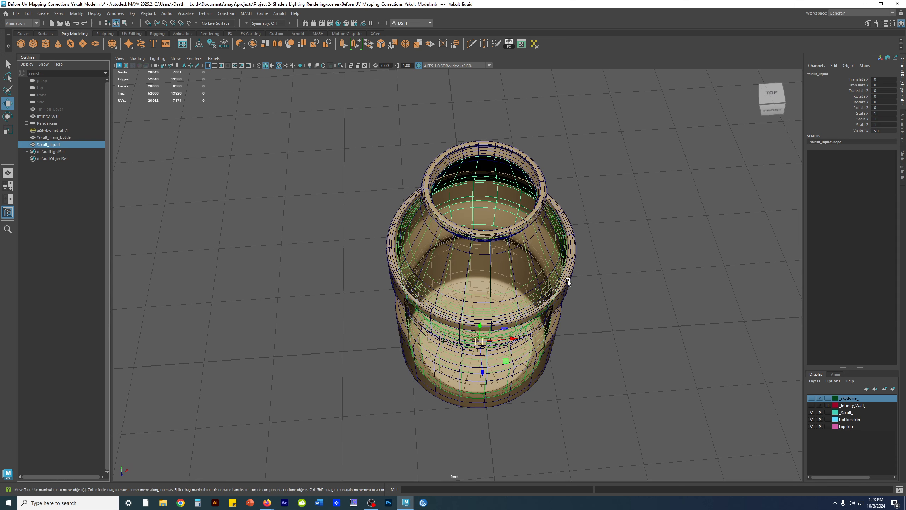
alt+drag(559, 307, 480, 329)
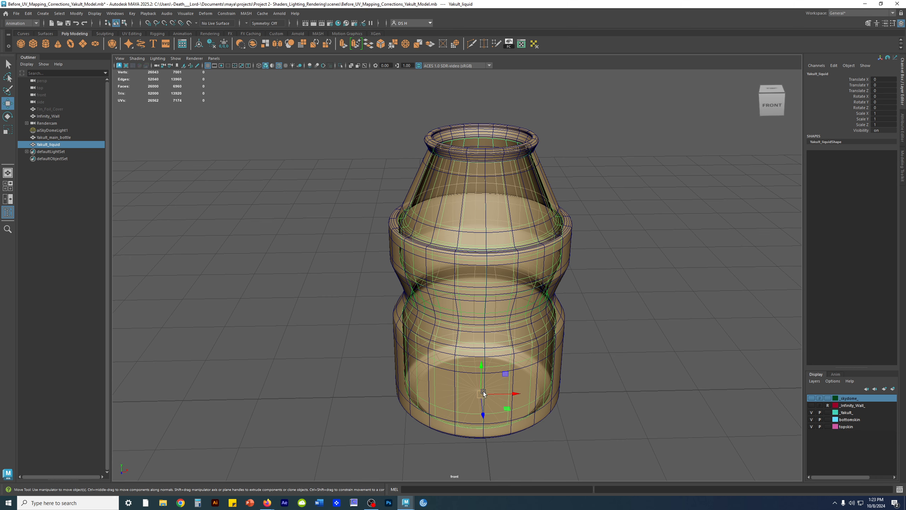
drag(482, 386, 304, 371)
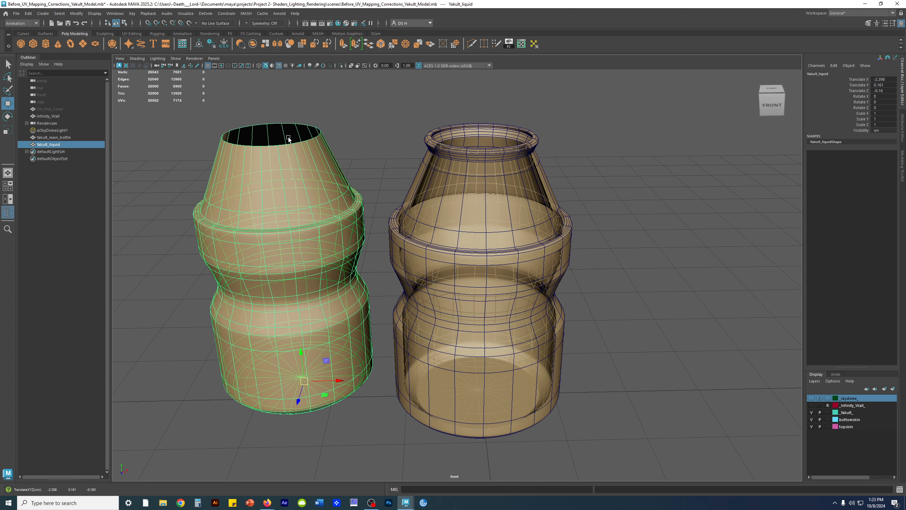
key(ctrl+z)
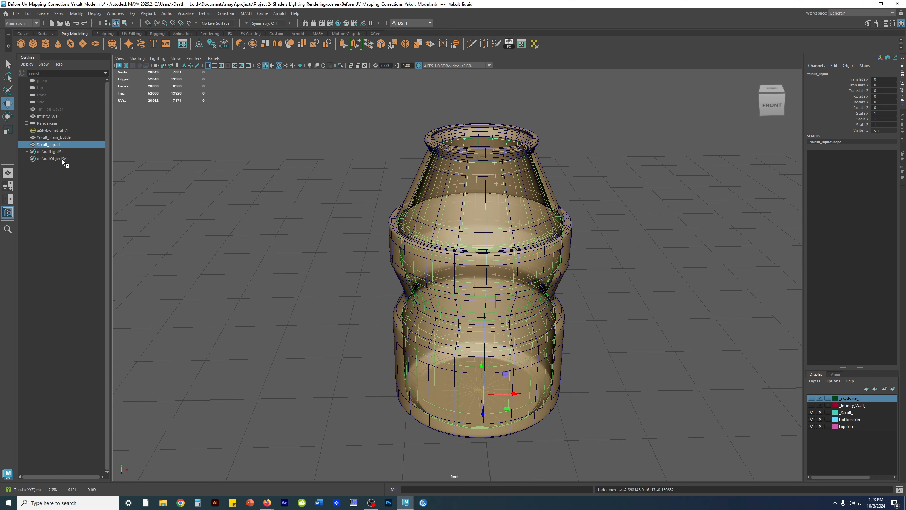
key(ctrl+h)
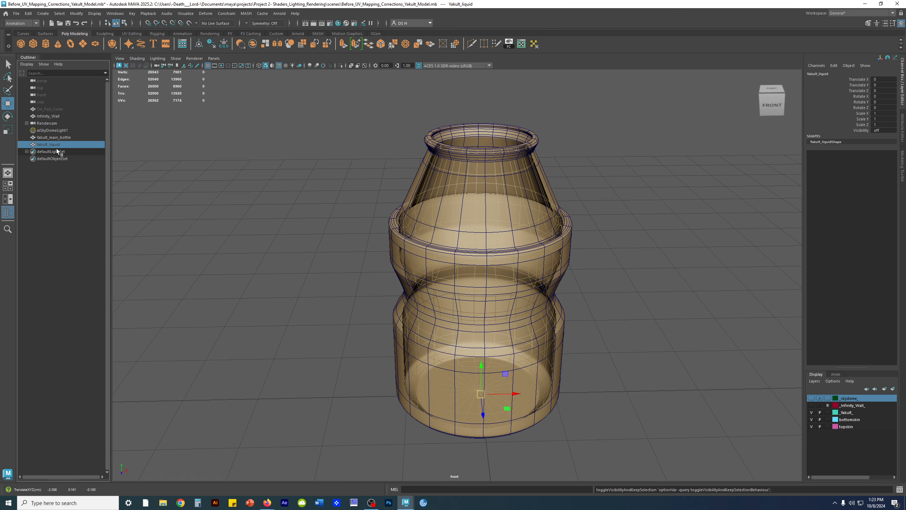
Step: Open Hypershade, place its window clear of the bottle, and enlarge the material browser to show all the materials
click(552, 272)
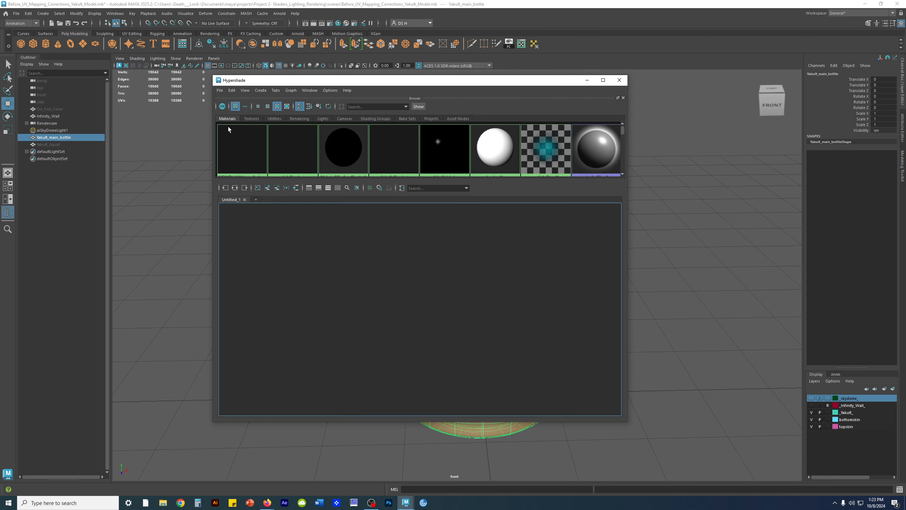
drag(327, 81, 138, 34)
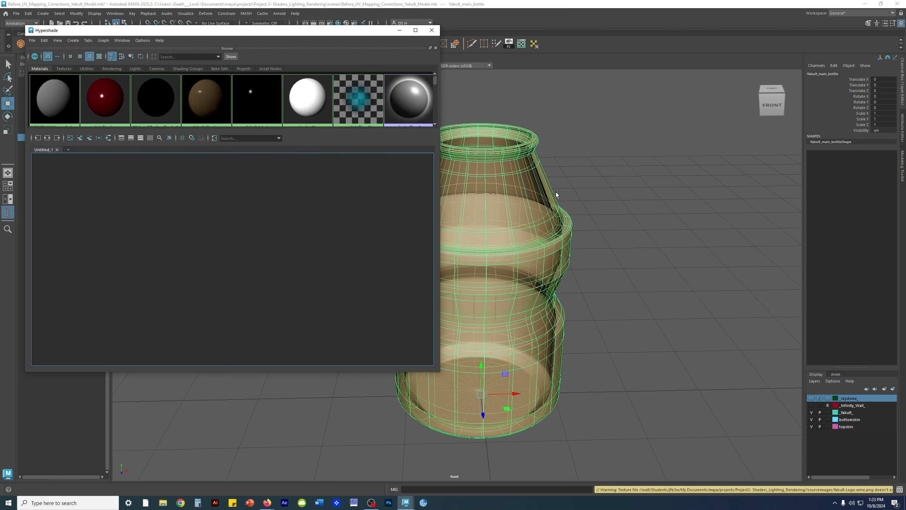
drag(288, 132, 286, 179)
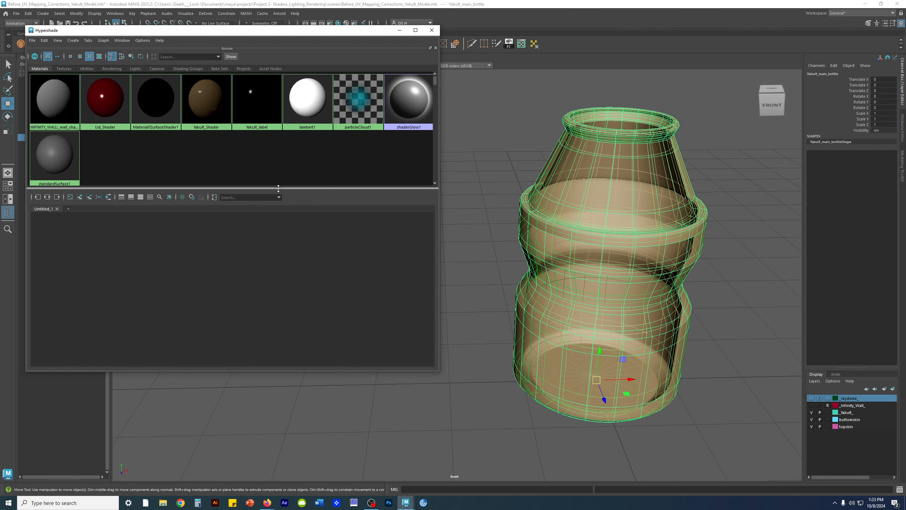
click(280, 180)
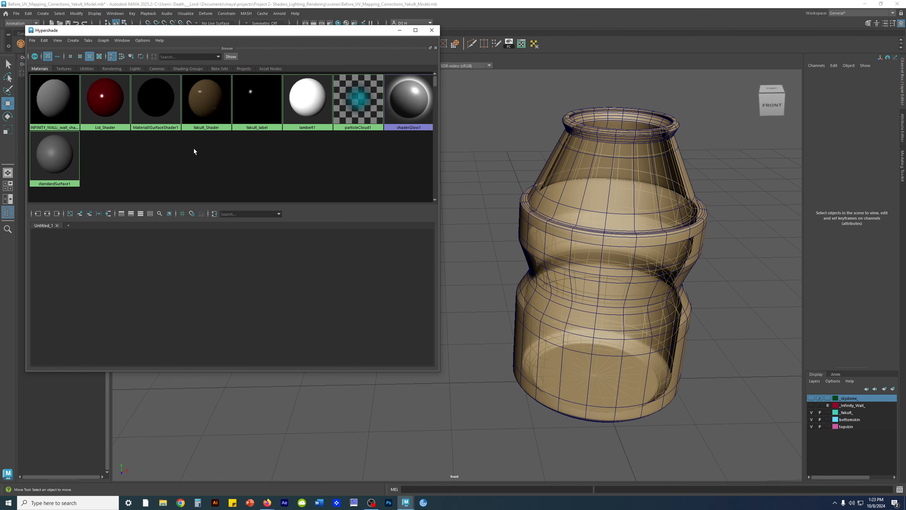
Step: Delete all unused shading nodes in Hypershade and shrink the material browser to a single row
click(44, 40)
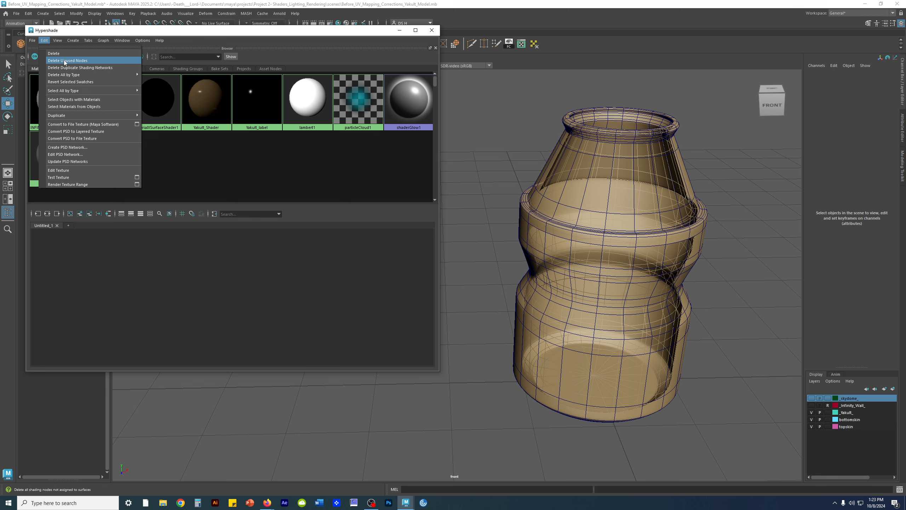
click(80, 47)
click(72, 55)
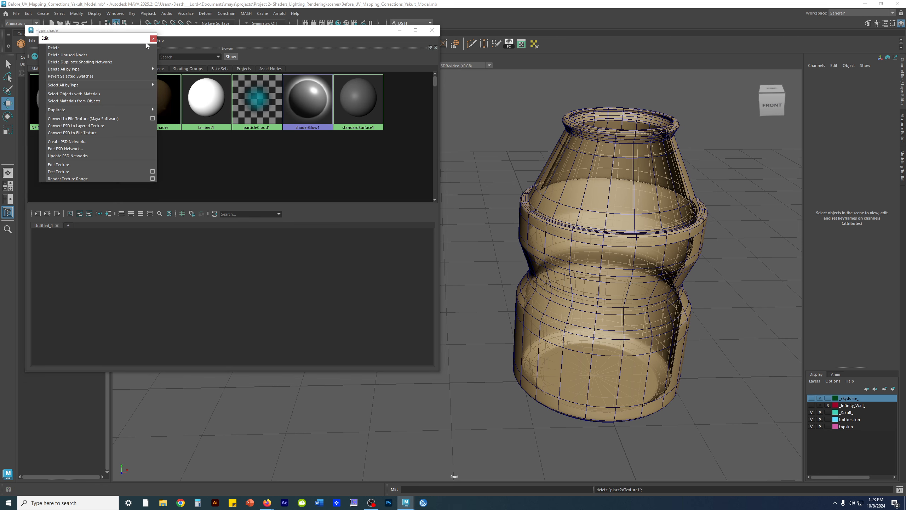
click(153, 38)
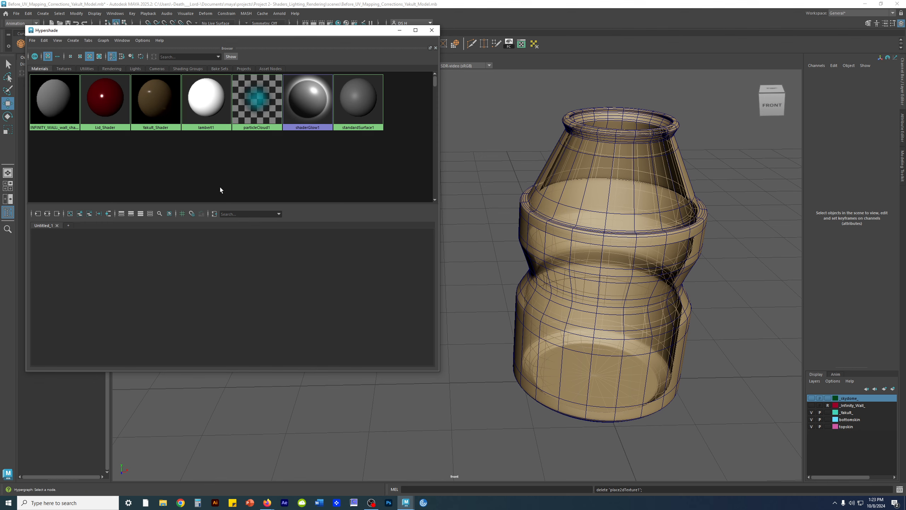
drag(219, 204, 219, 137)
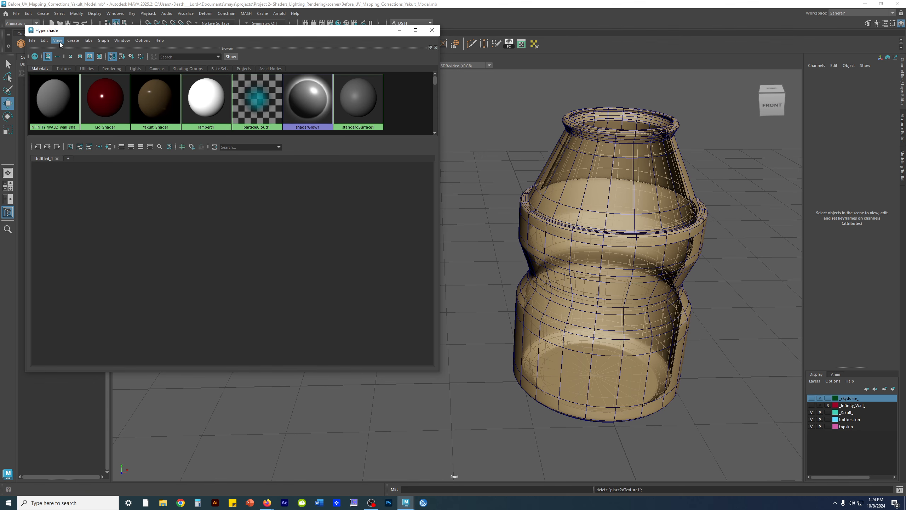
click(45, 40)
click(77, 62)
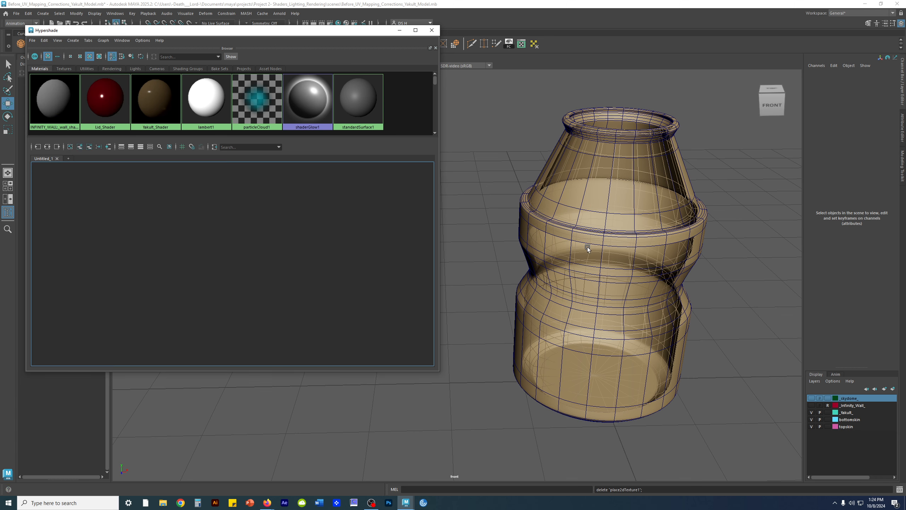
Step: Create an aiStandardSurface material in the Hypershade node graph
click(628, 280)
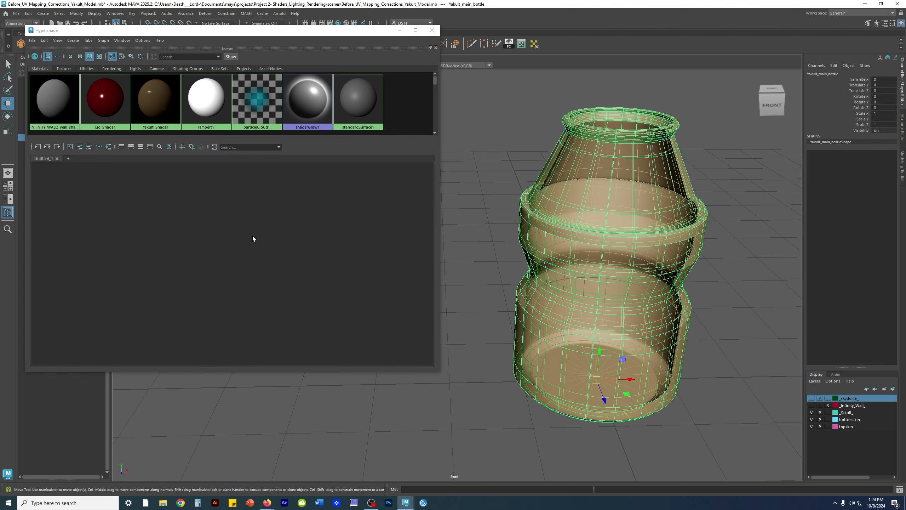
click(228, 210)
key(Tab)
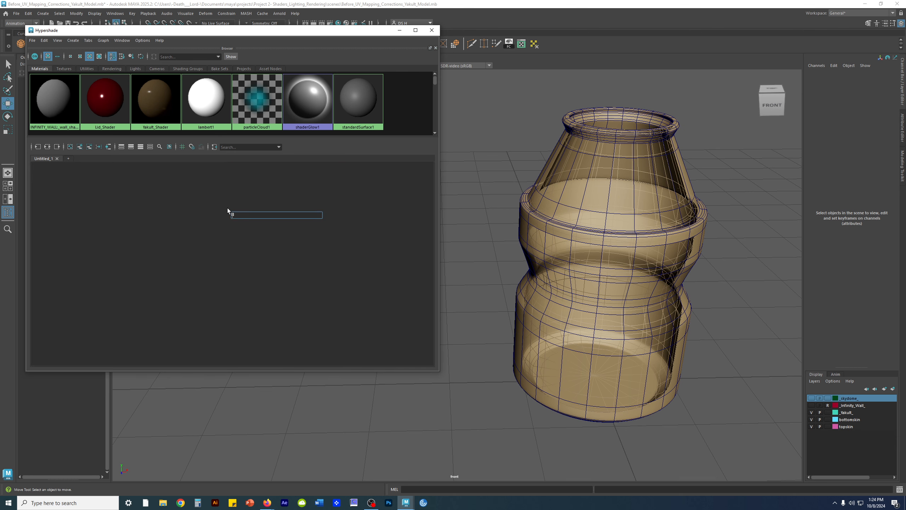
text(aistand)
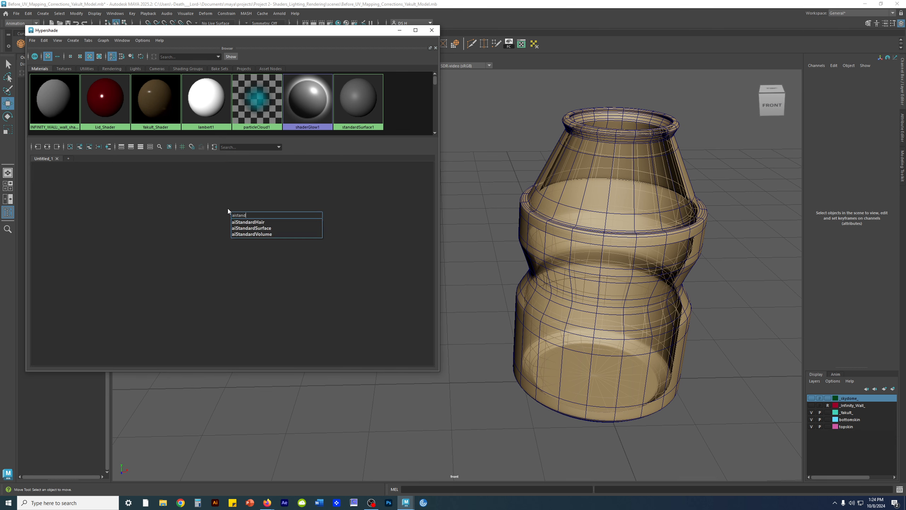
key(Down)
key(Down)
key(Return)
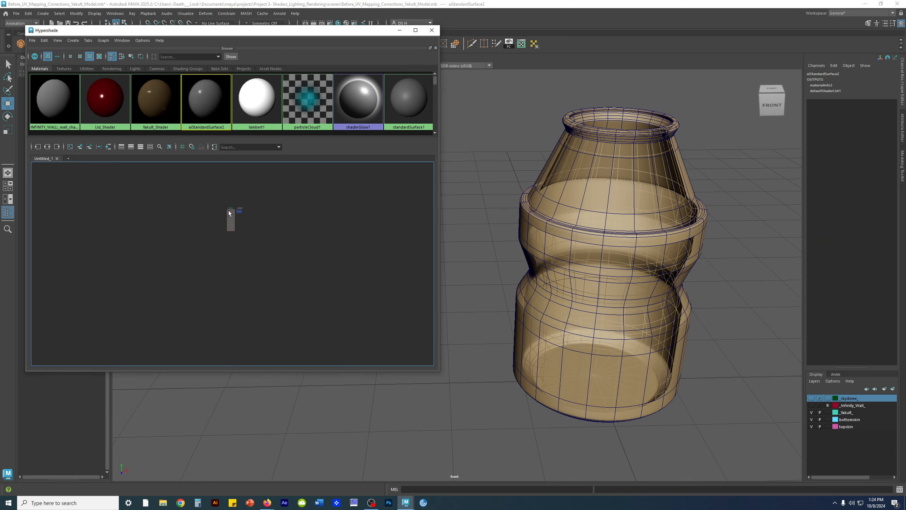
Step: Frame the new material's nodes in the graph and rename the material UV_Pattern_Shdr
drag(155, 195, 374, 352)
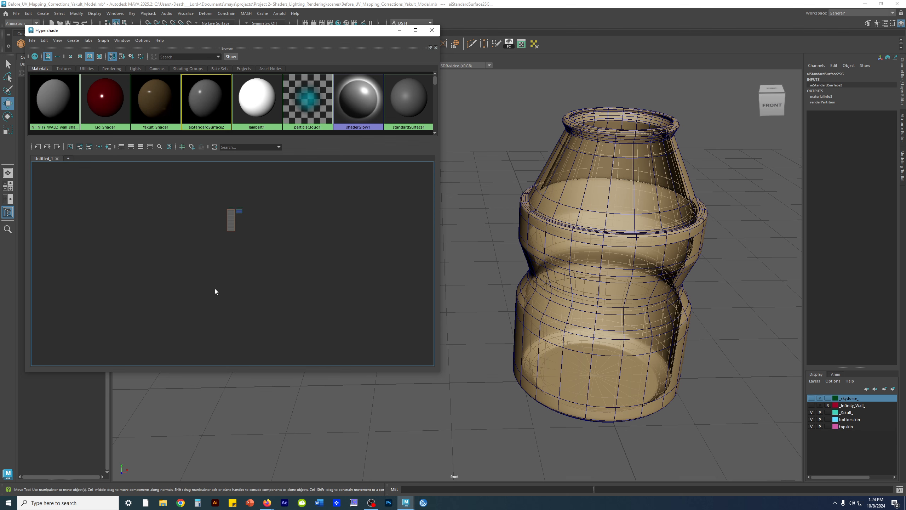
key(f)
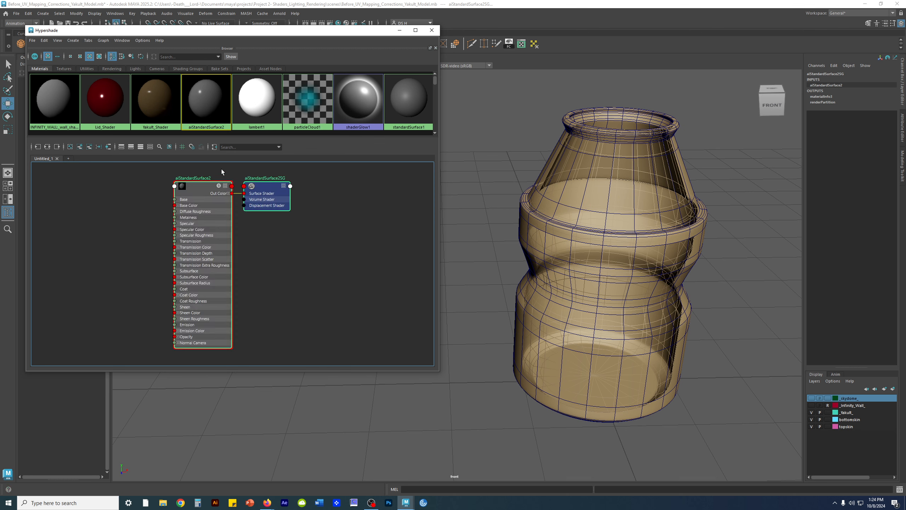
double_click(194, 177)
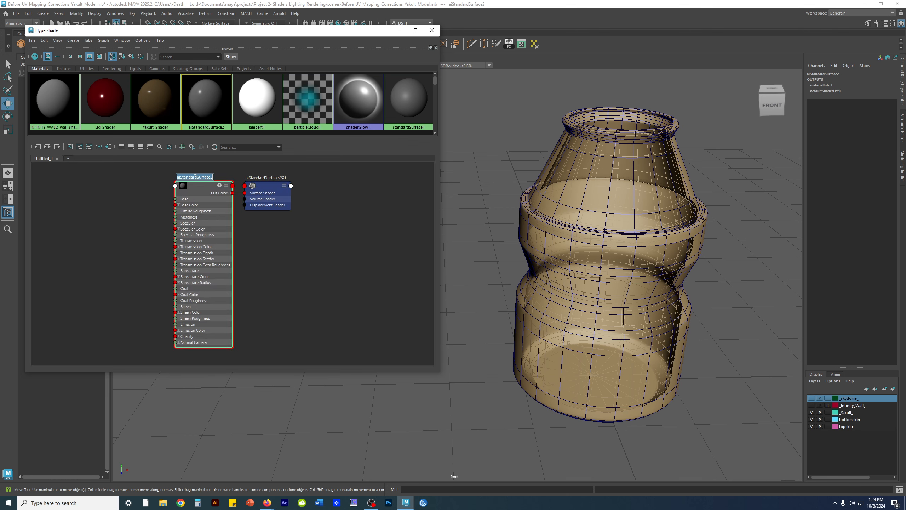
text(UV Pattern Shdr)
key(Return)
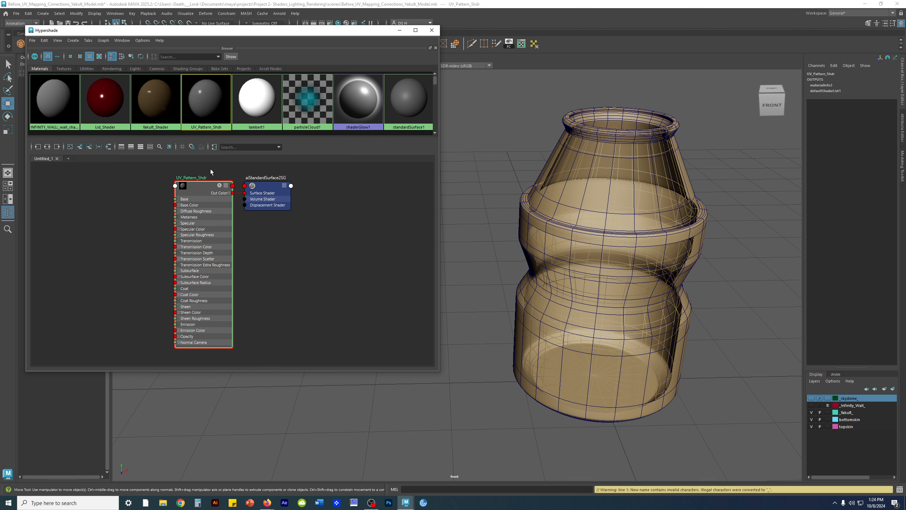
Step: Assign the UV_Pattern_Shdr material to the main bottle mesh
drag(195, 186, 166, 188)
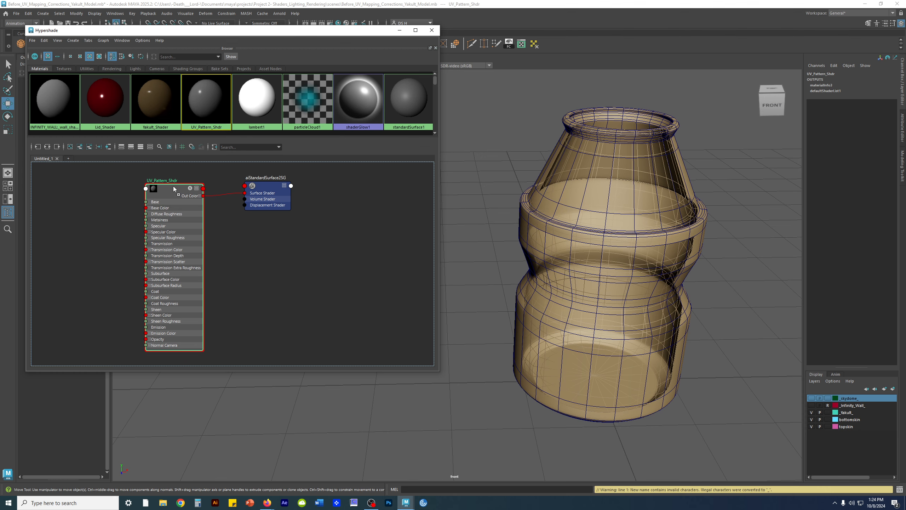
middle_drag(626, 207, 623, 201)
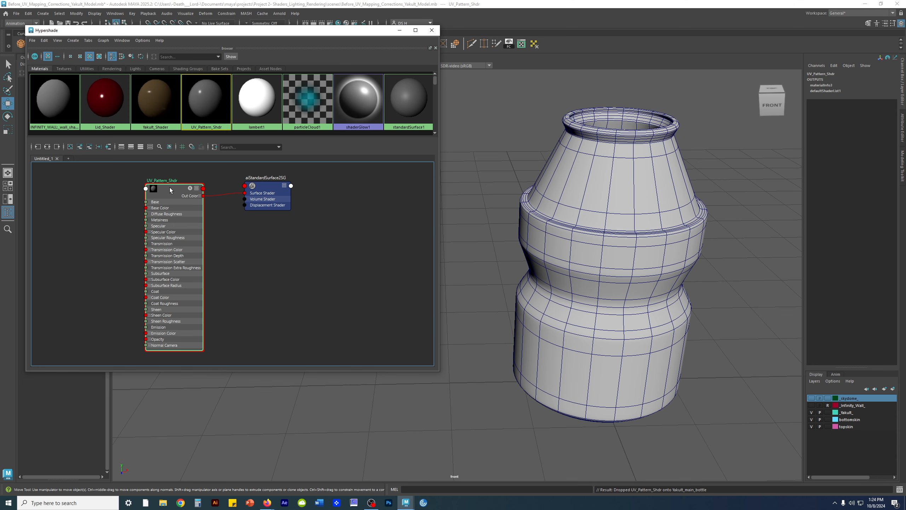
Step: Set the UV_Pattern_Shdr material's specular weight to 0 and its base weight to 0.7
double_click(162, 197)
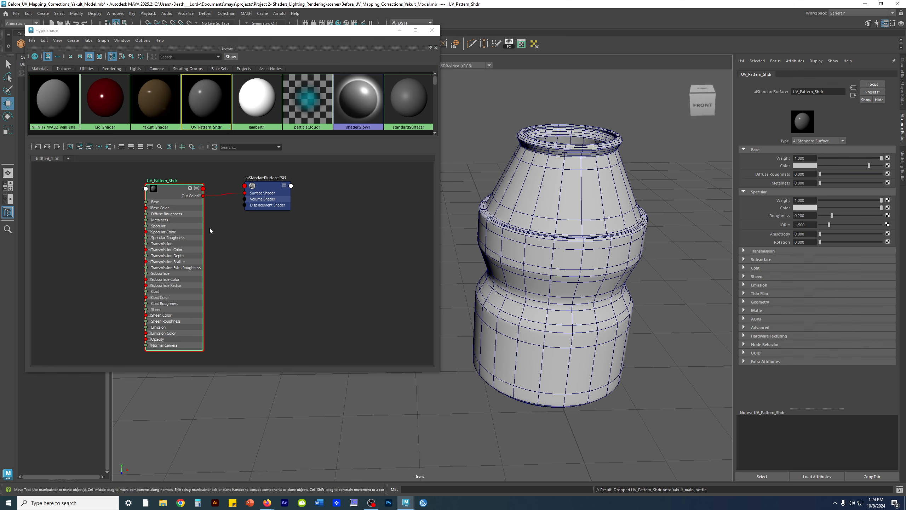
mouse_move(172, 197)
mouse_down()
mouse_move(163, 196)
mouse_move(179, 195)
mouse_up()
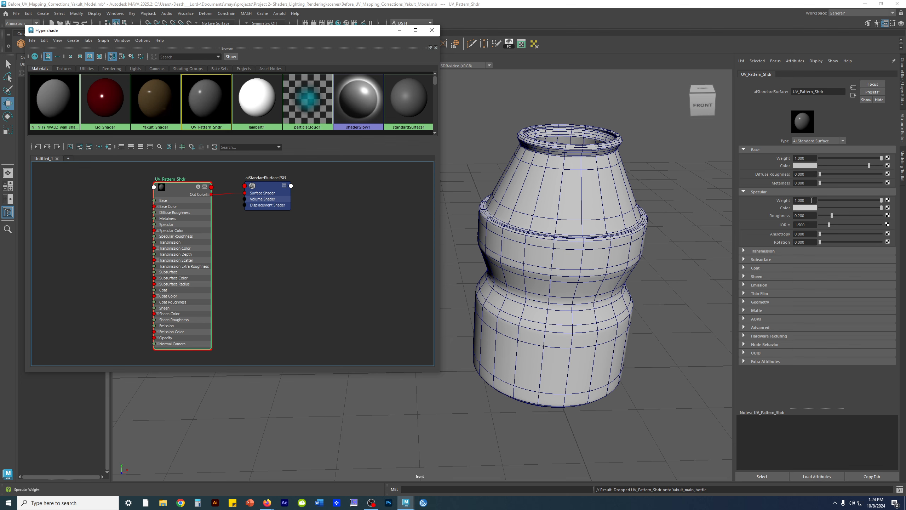
drag(881, 201, 396, 202)
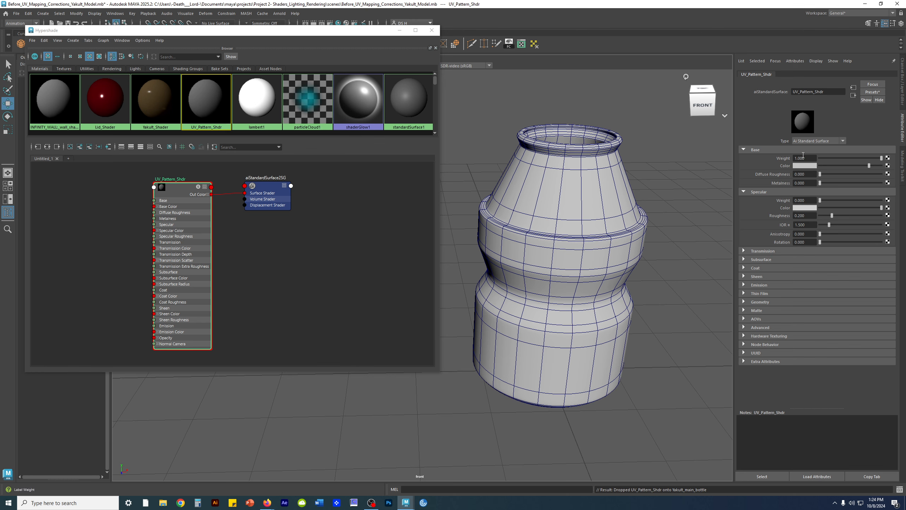
click(803, 157)
text(0.7)
key(Return)
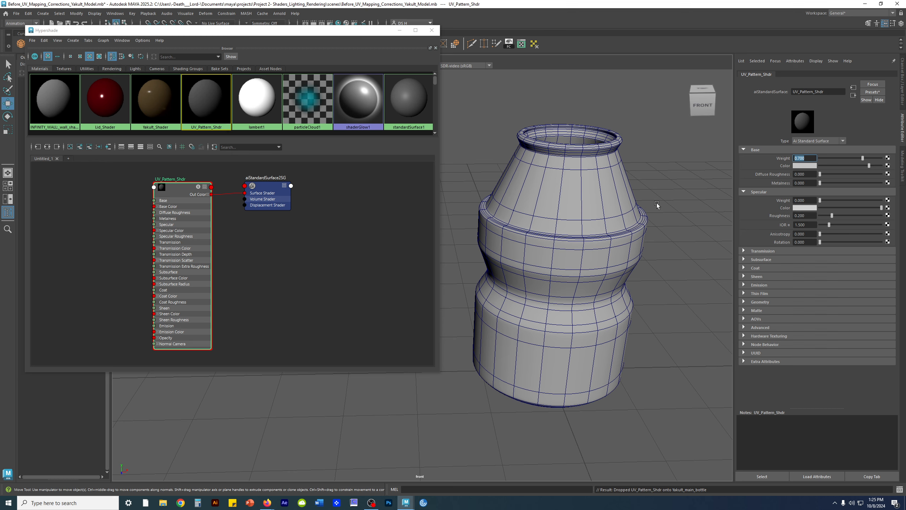
Step: Connect a new File texture to the base color of UV_Pattern_Shdr
click(889, 166)
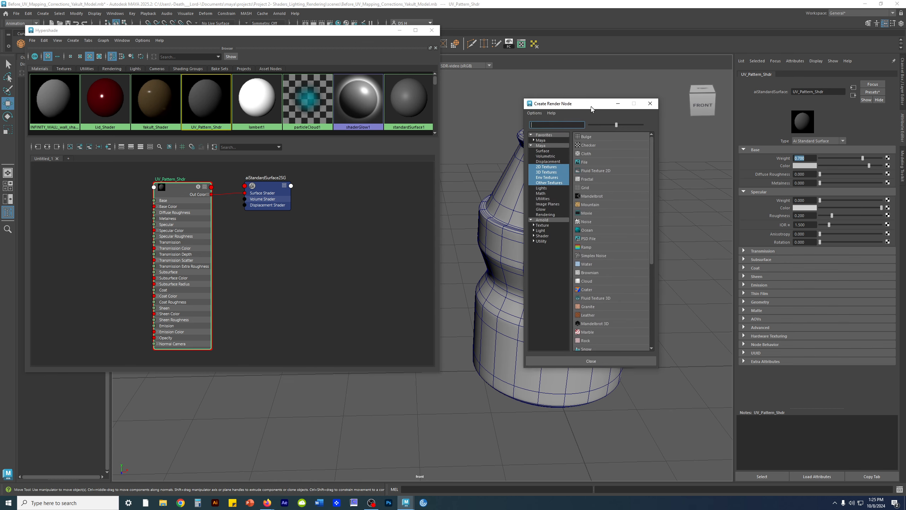
click(605, 165)
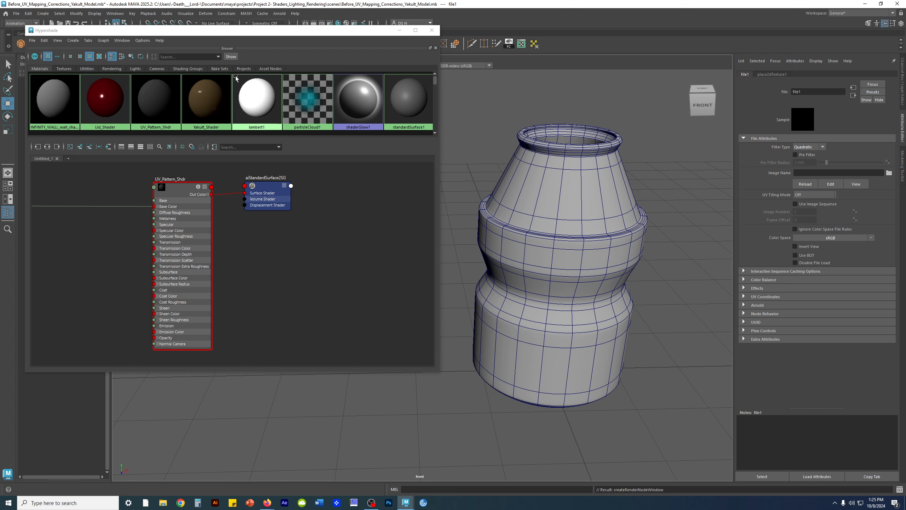
Step: Move the Hypershade window clear of the Outliner and reposition the UV_Pattern_Shdr node within its graph
drag(237, 32, 327, 45)
scroll(321, 264, down, 4)
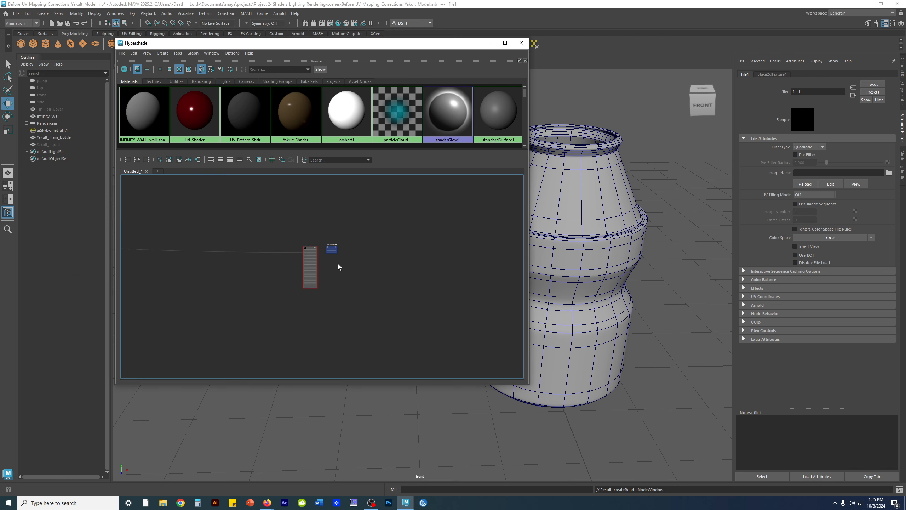
scroll(321, 261, up, 4)
scroll(323, 264, down, 5)
scroll(321, 268, up, 8)
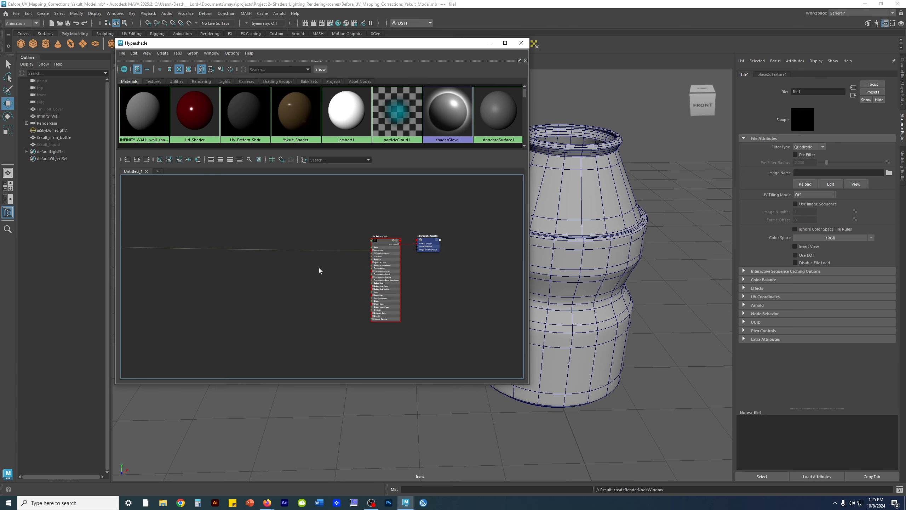
scroll(329, 262, down, 6)
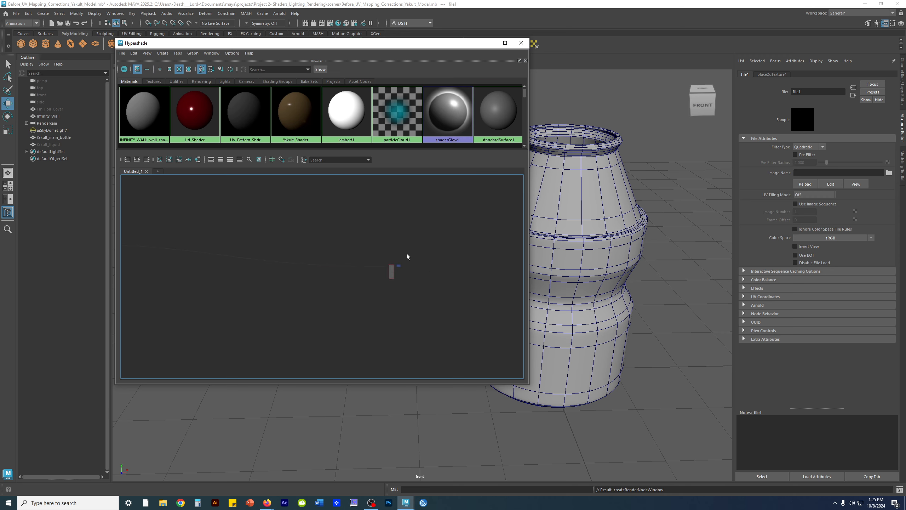
scroll(388, 273, up, 7)
alt+middle_drag(411, 234, 331, 289)
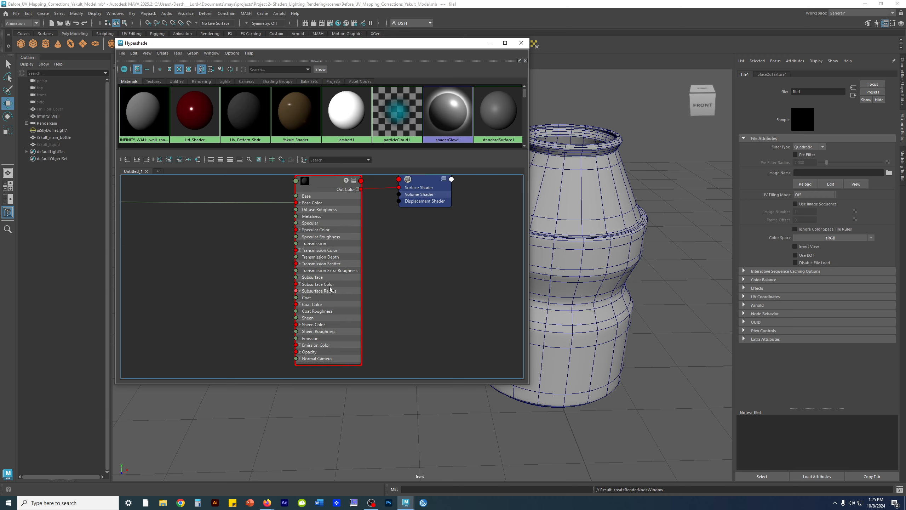
click(329, 186)
drag(325, 192, 298, 205)
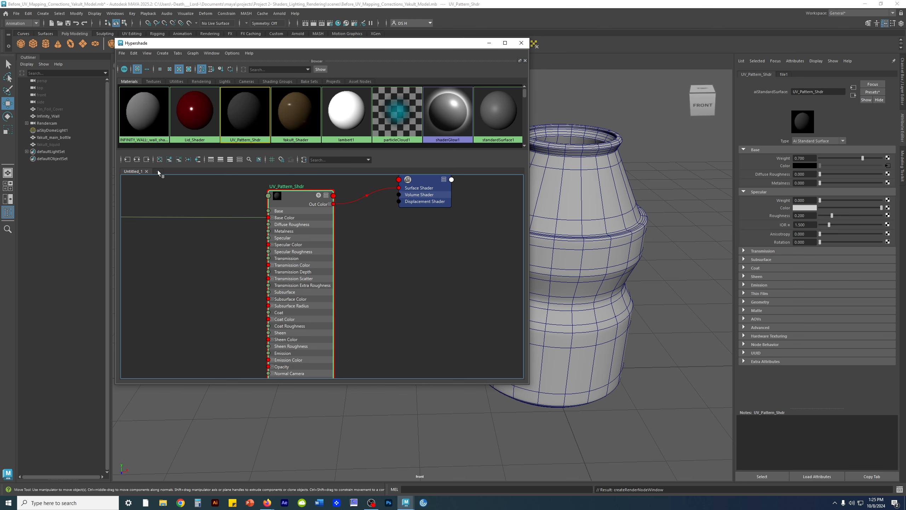
Step: Graph the input and output connections of UV_Pattern_Shdr and load UV_Texture_Pattern.jpg from sourceimages into its file1 texture
click(137, 160)
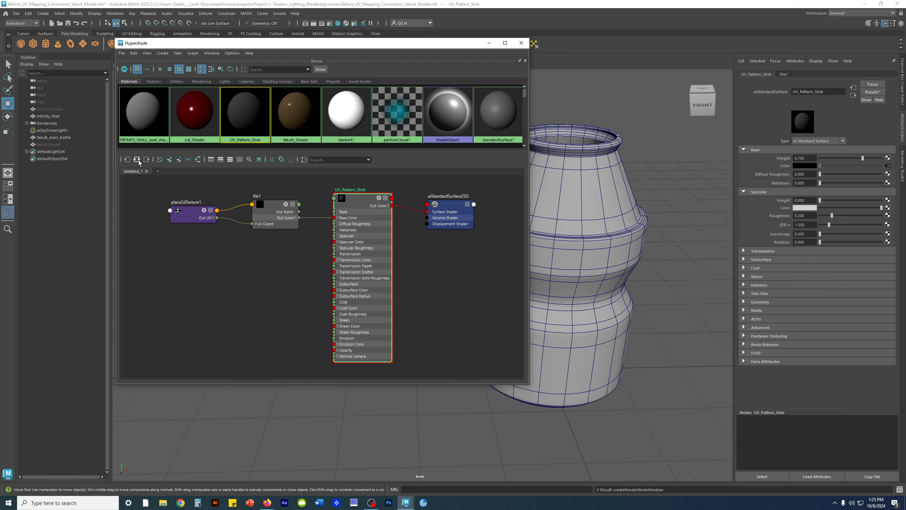
click(441, 266)
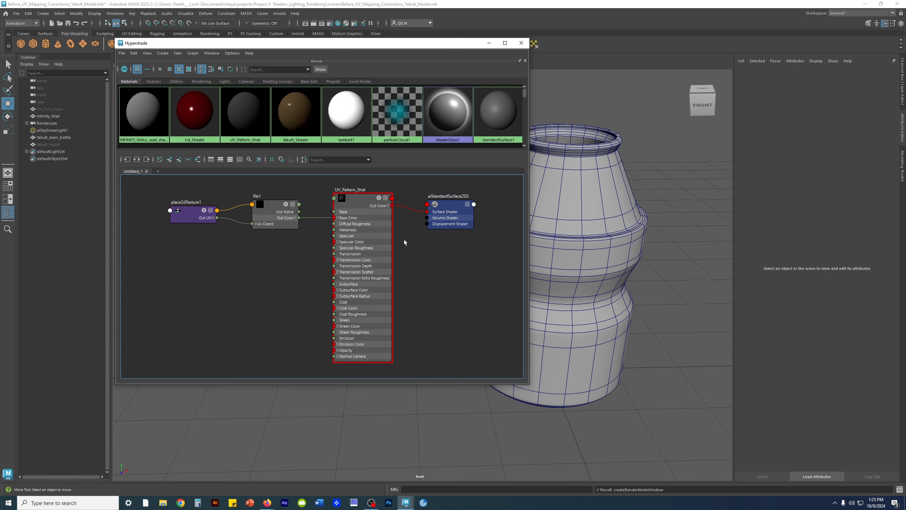
drag(272, 206, 266, 211)
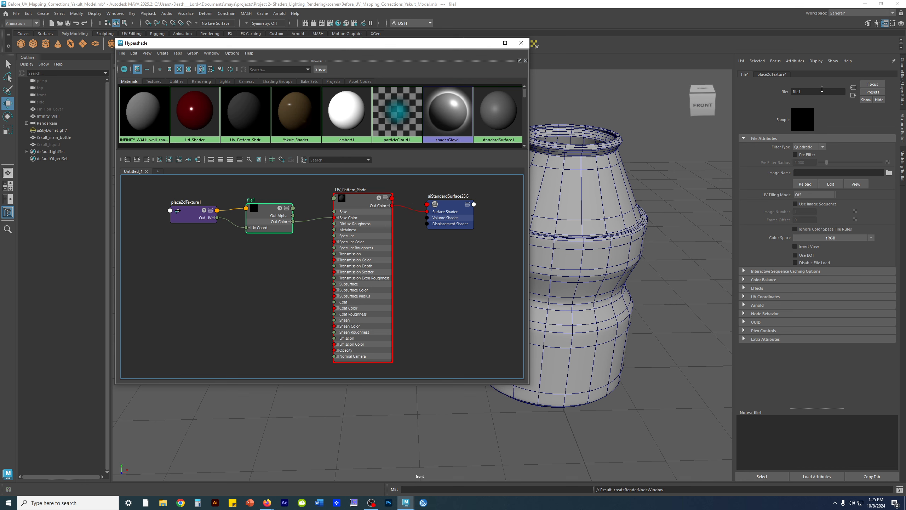
click(889, 172)
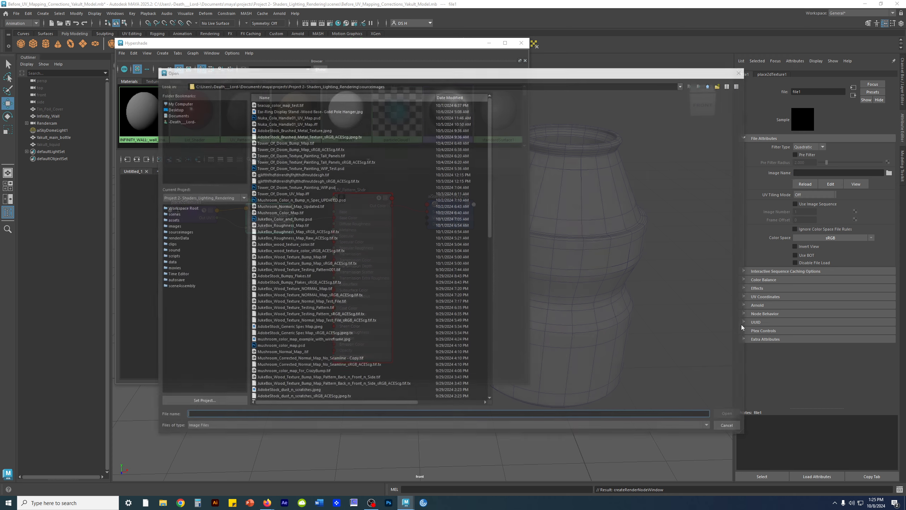
drag(421, 75, 338, 92)
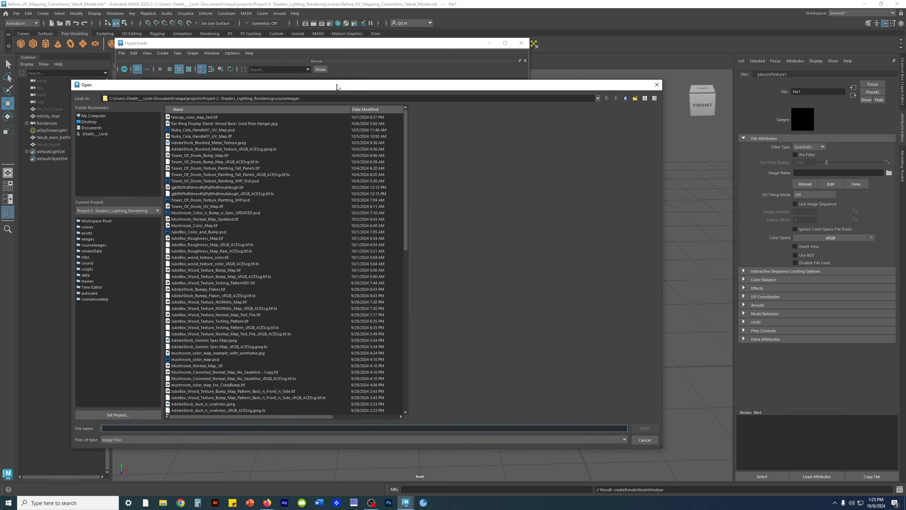
scroll(246, 228, down, 15)
scroll(231, 338, down, 2)
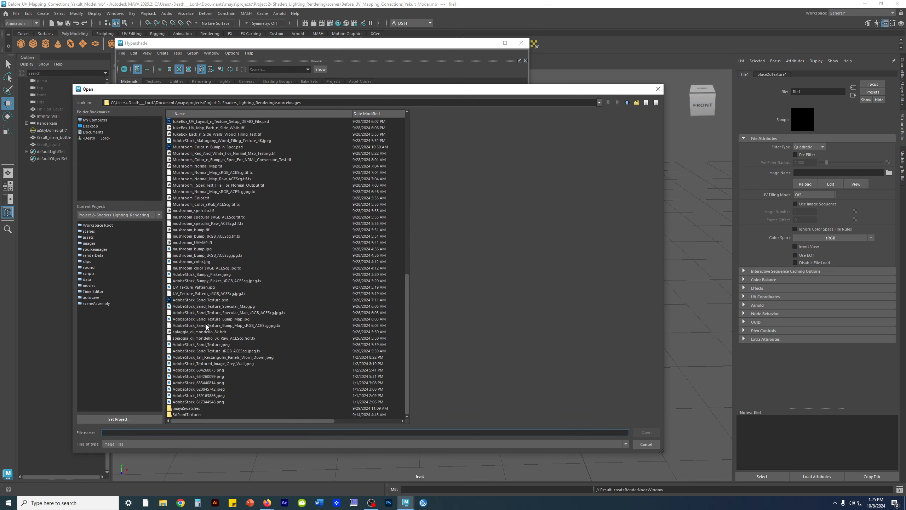
click(202, 288)
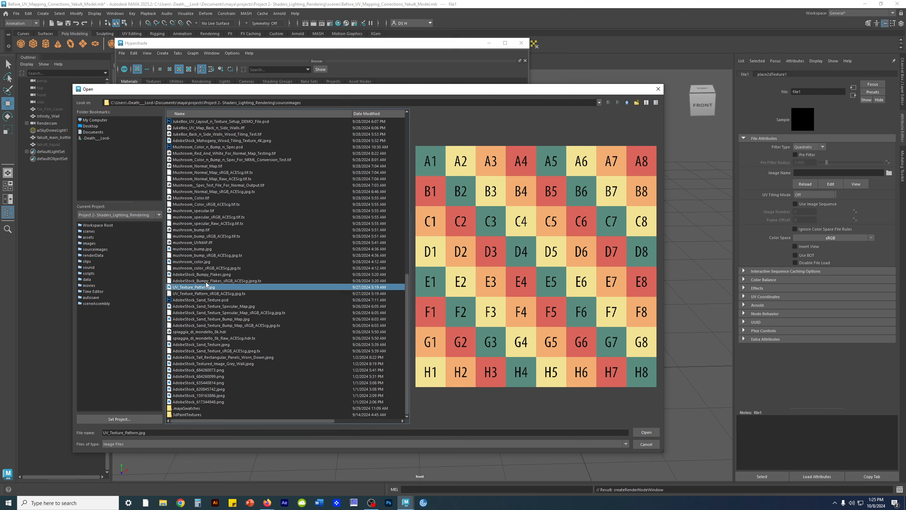
click(644, 432)
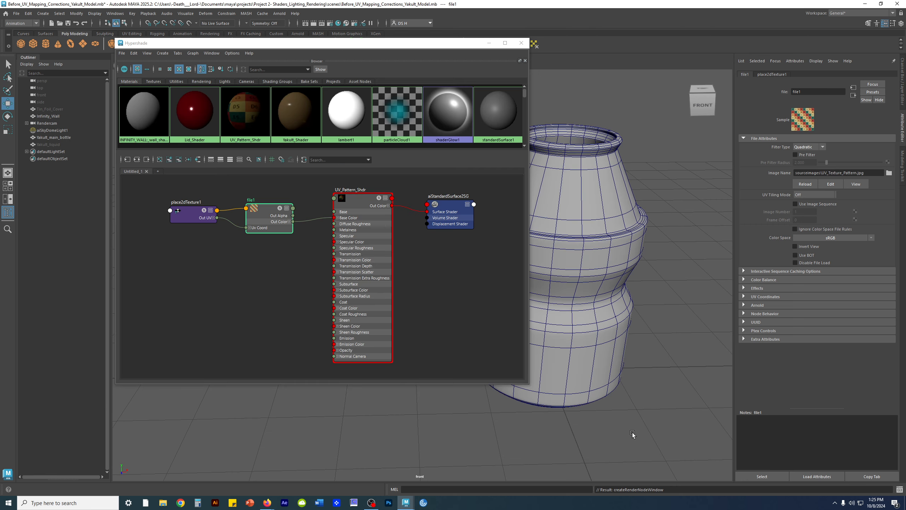
Step: Reposition the file1 node, display textures in the viewport and minimize the Hypershade window
drag(271, 214, 285, 207)
click(706, 314)
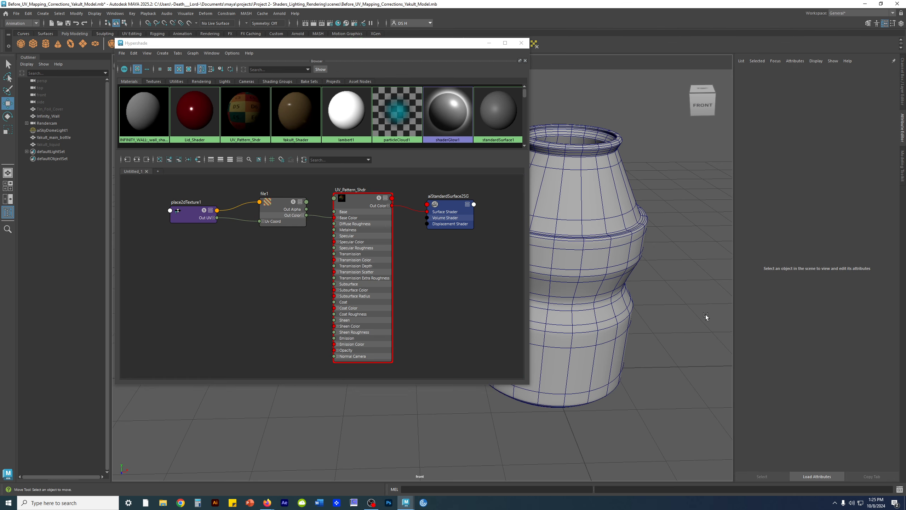
key(6)
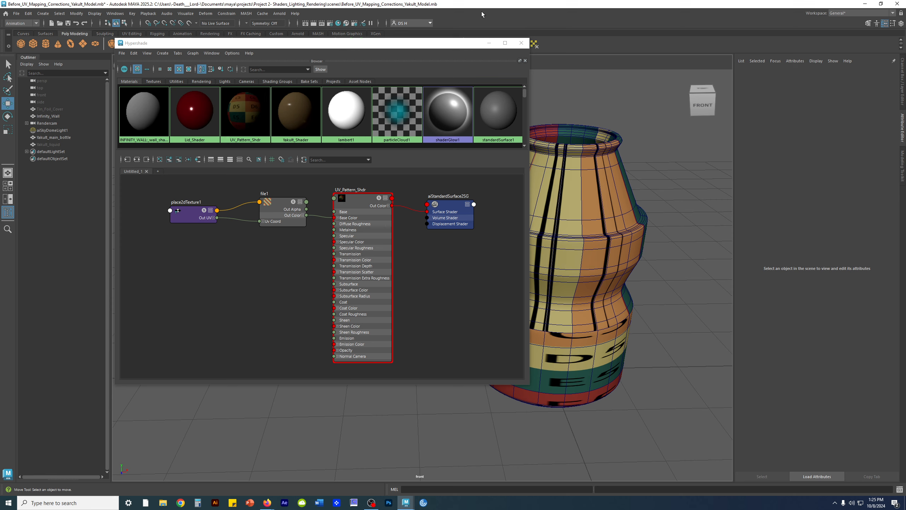
click(490, 42)
Step: Select the main bottle and bring up its UVs in the UV Editor, resizing and moving the floating window
alt+drag(564, 257, 562, 239)
alt+middle_drag(564, 243, 488, 246)
click(500, 243)
drag(0, 246, 139, 71)
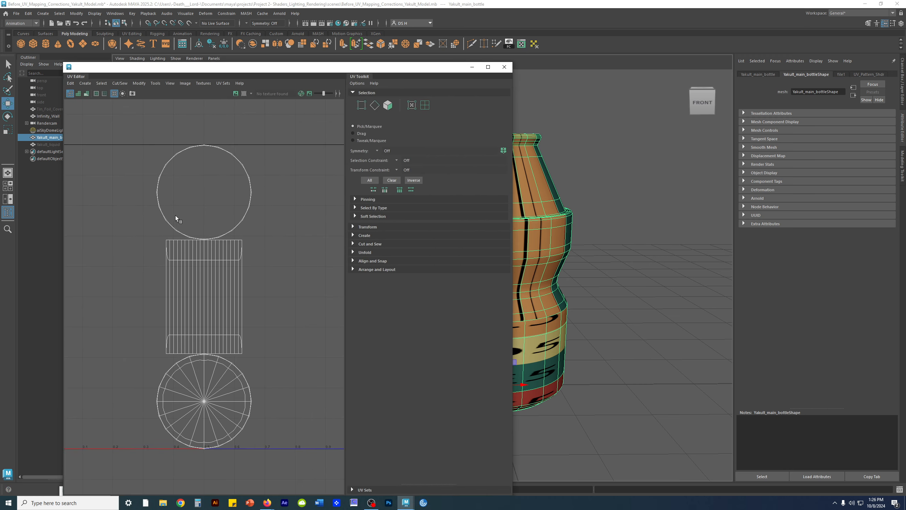
drag(64, 63, 102, 260)
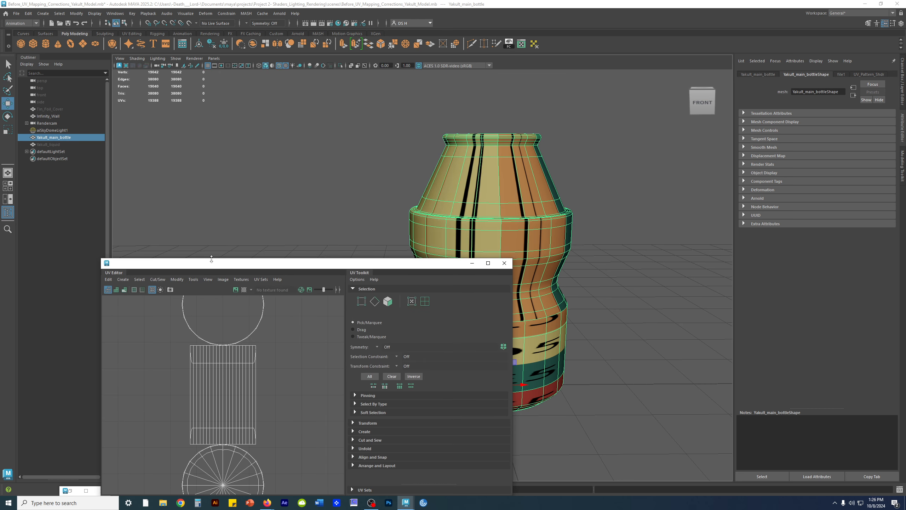
drag(205, 265, 171, 128)
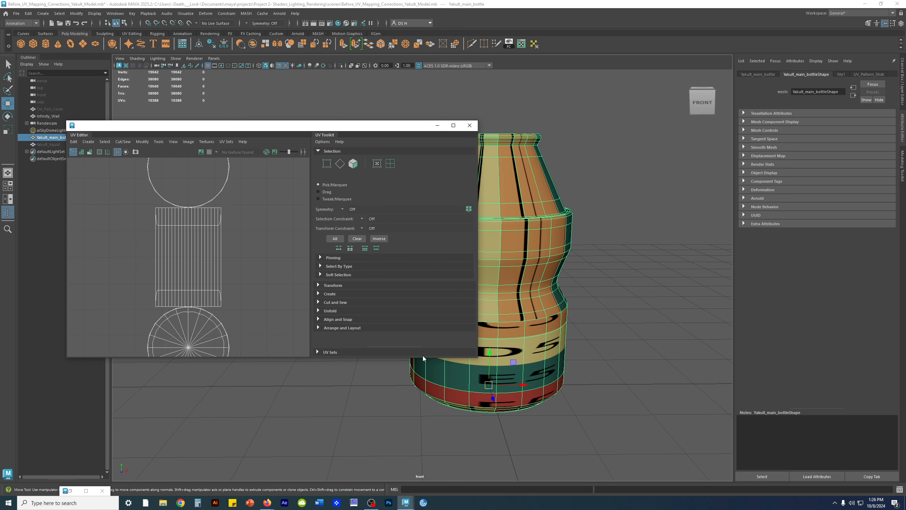
drag(479, 358, 491, 430)
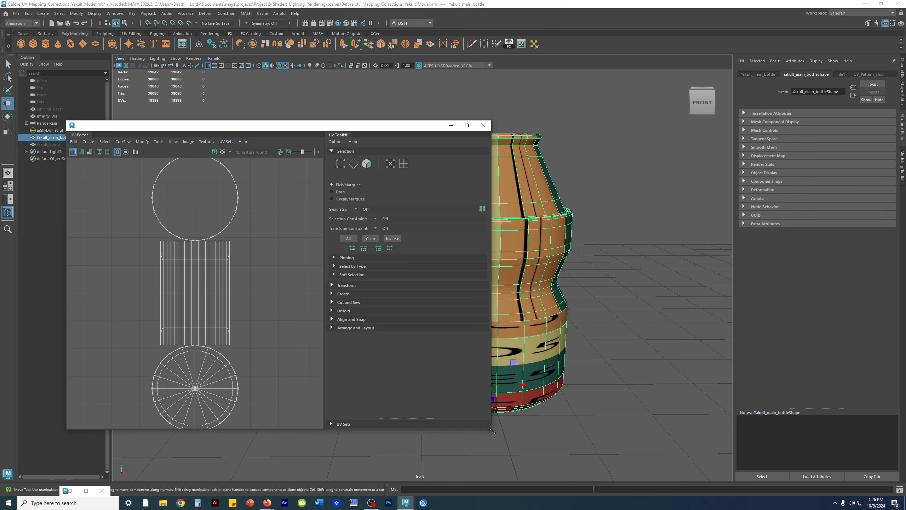
drag(189, 129, 416, 150)
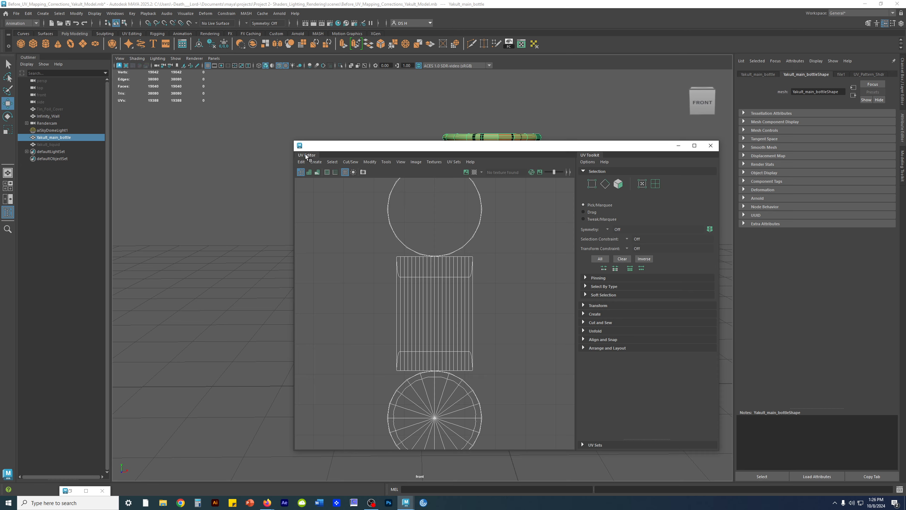
Step: Separate the UV Editor from the UV Toolkit and dock it, slightly narrowed, between the Outliner and the viewport
drag(306, 156, 121, 156)
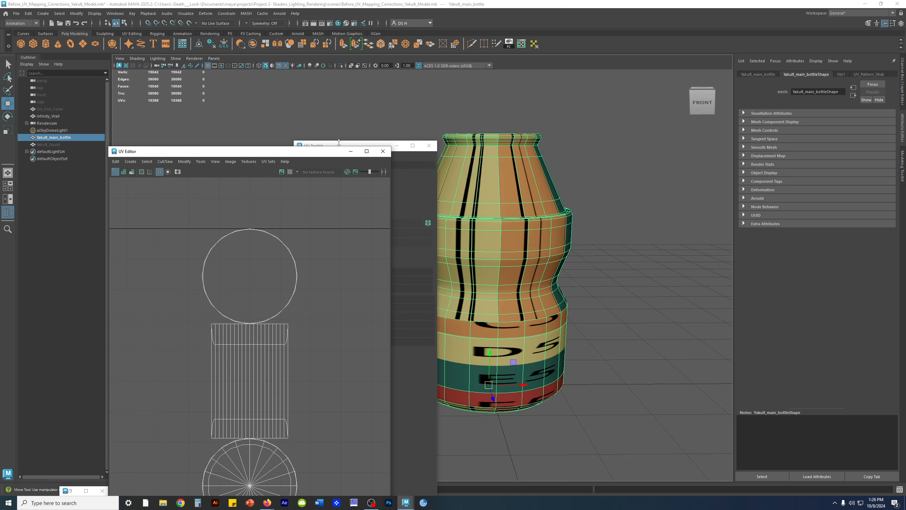
drag(339, 147, 725, 265)
drag(285, 260, 142, 112)
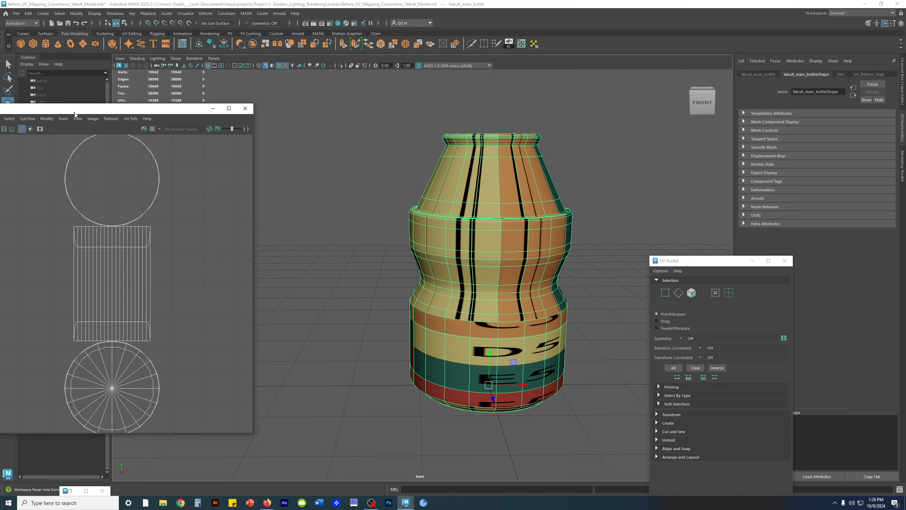
drag(70, 117, 275, 140)
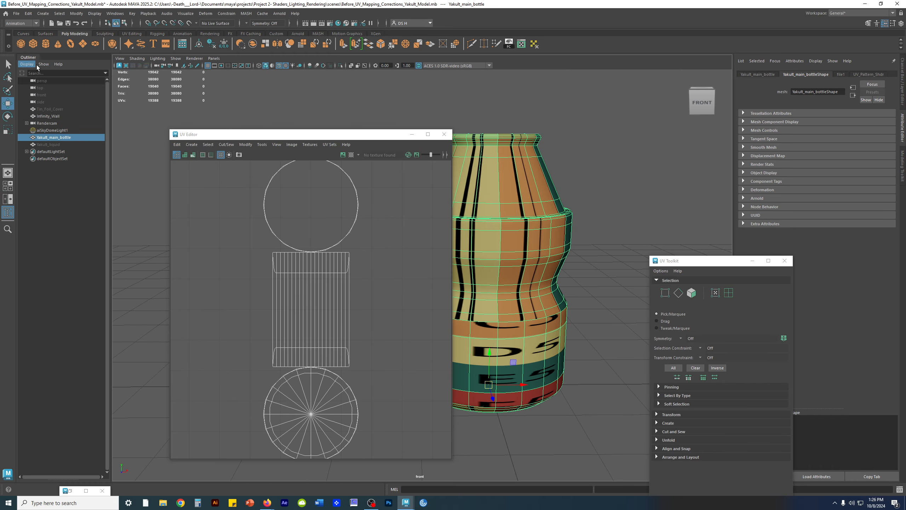
drag(223, 136, 111, 94)
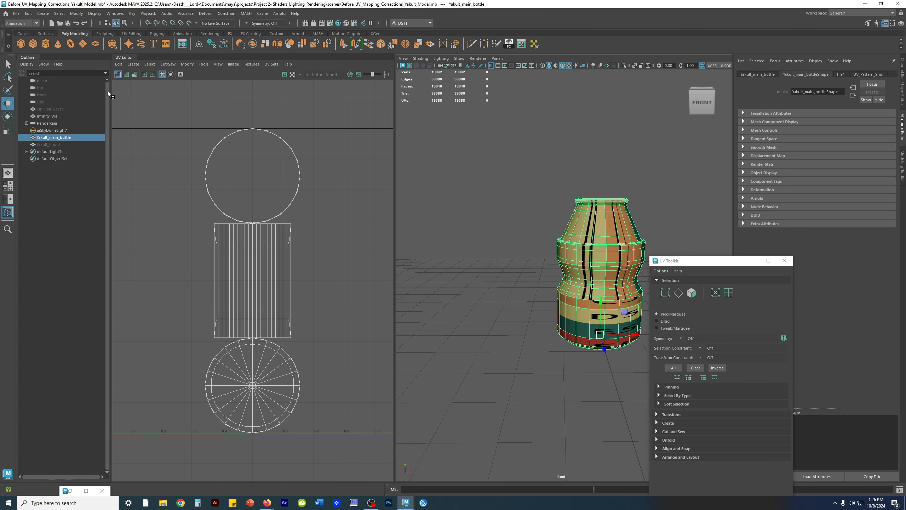
drag(394, 131, 344, 128)
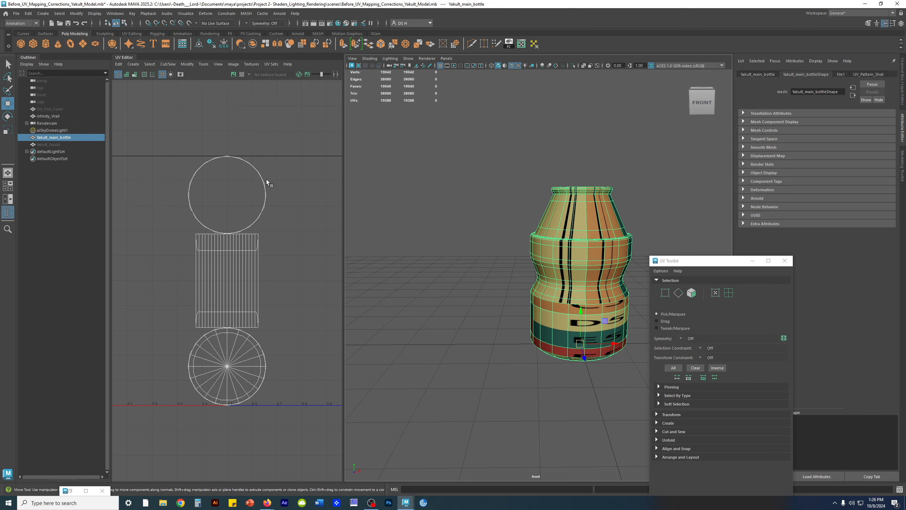
Step: Dock the UV Toolkit beside the viewport, show the Channel Box and adjust the widths of the docked areas
drag(703, 264, 719, 110)
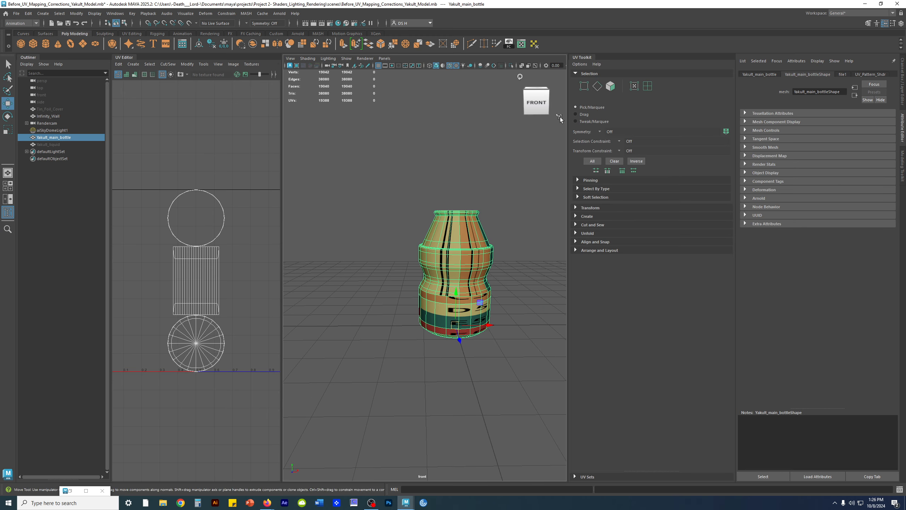
drag(568, 116, 633, 115)
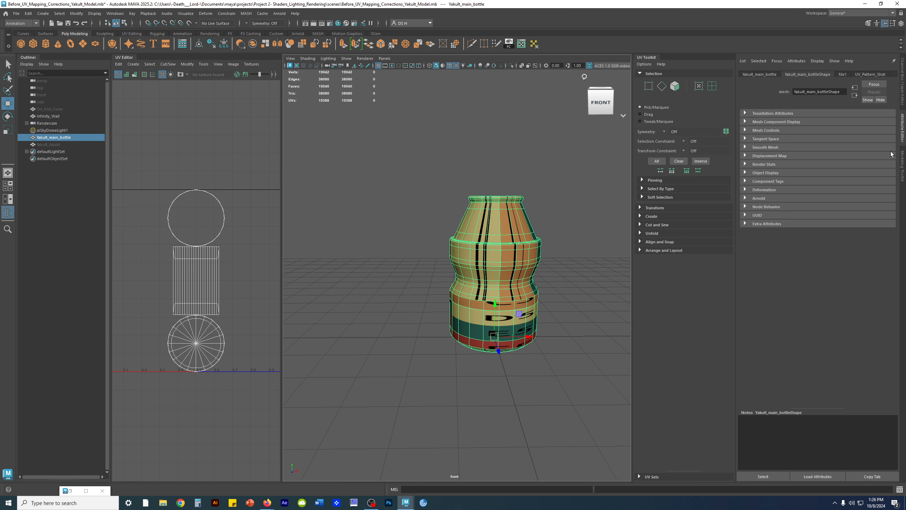
click(903, 81)
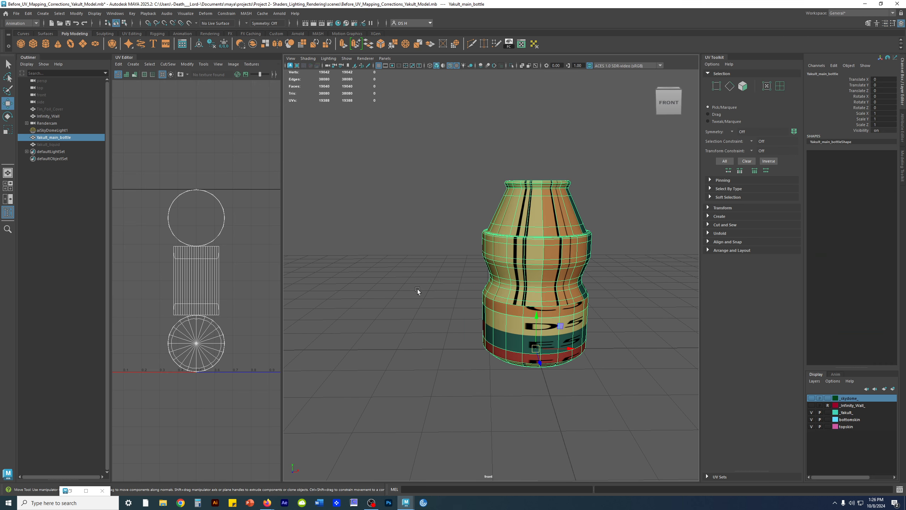
drag(283, 119, 329, 134)
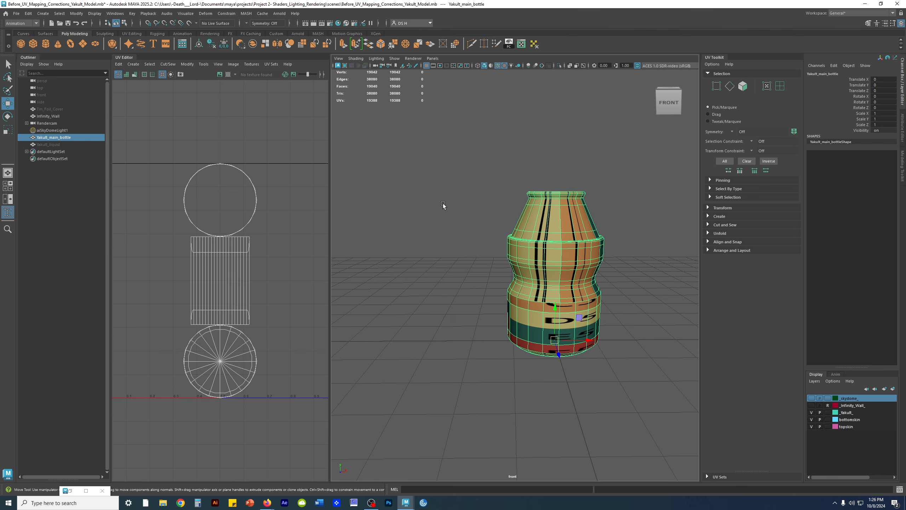
Step: Examine the pattern's distortion on the main bottle and its shells in the UV Editor
alt+drag(511, 219, 536, 230)
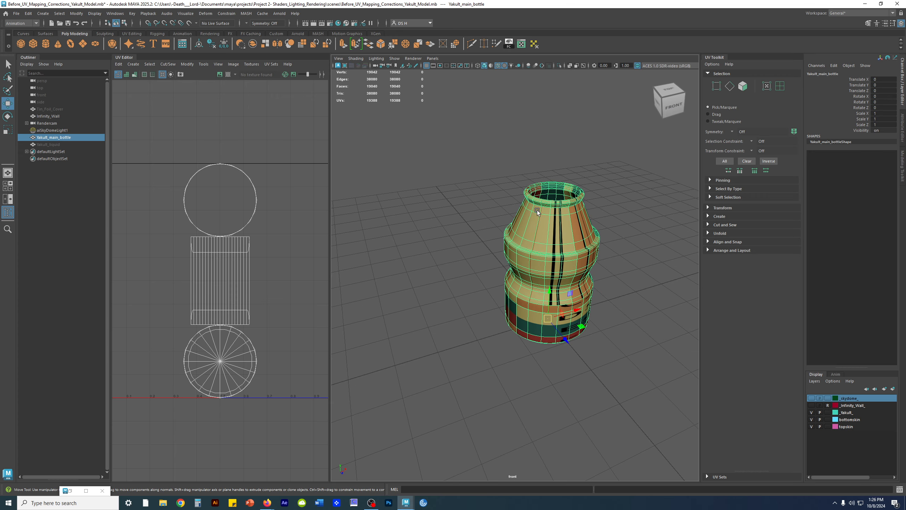
alt+middle_drag(536, 225, 493, 214)
alt+right_drag(493, 207, 564, 244)
alt+middle_drag(551, 214, 585, 175)
mouse_move(586, 174)
alt+mouse_down()
mouse_move(582, 150)
mouse_move(576, 166)
alt+mouse_up()
alt+middle_drag(577, 166, 563, 173)
alt+right_drag(290, 159, 233, 131)
alt+middle_drag(234, 131, 222, 132)
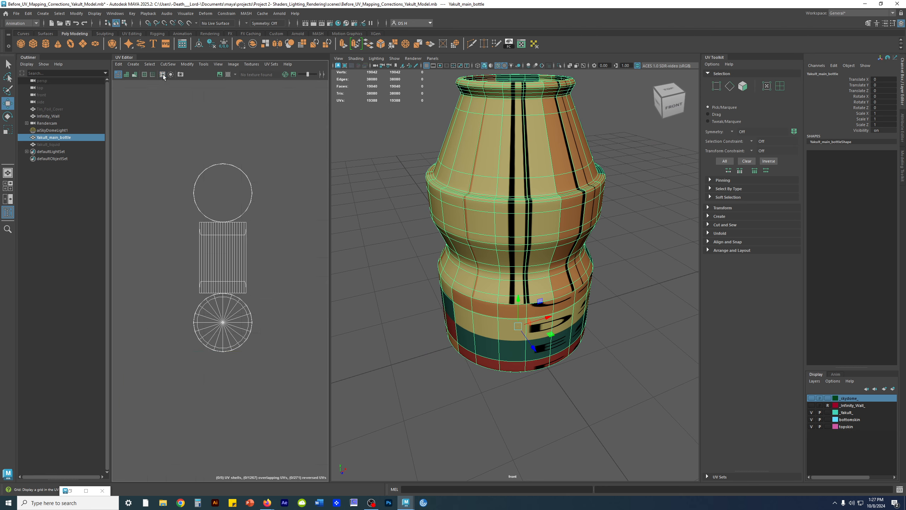
mouse_move(240, 203)
alt+middle_down()
mouse_move(250, 215)
mouse_move(232, 213)
alt+middle_up()
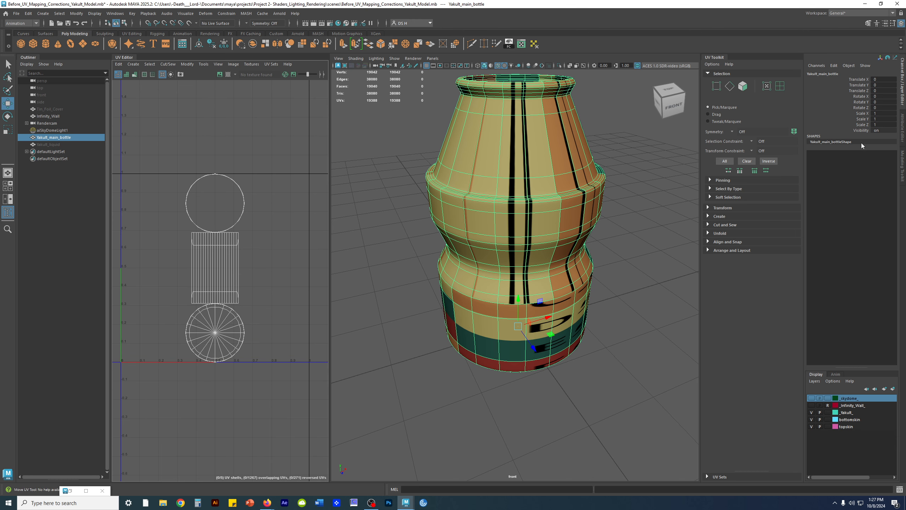
Step: Set the main bottle's OpenSubdiv UV Boundary Smoothing to Preserve Edges and Corners and check the bottle
key(ctrl+a)
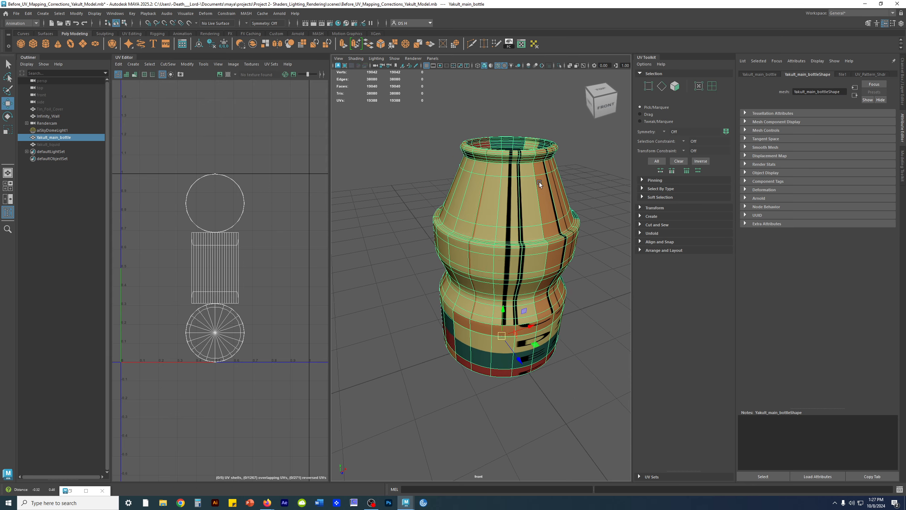
alt+middle_drag(539, 181, 483, 158)
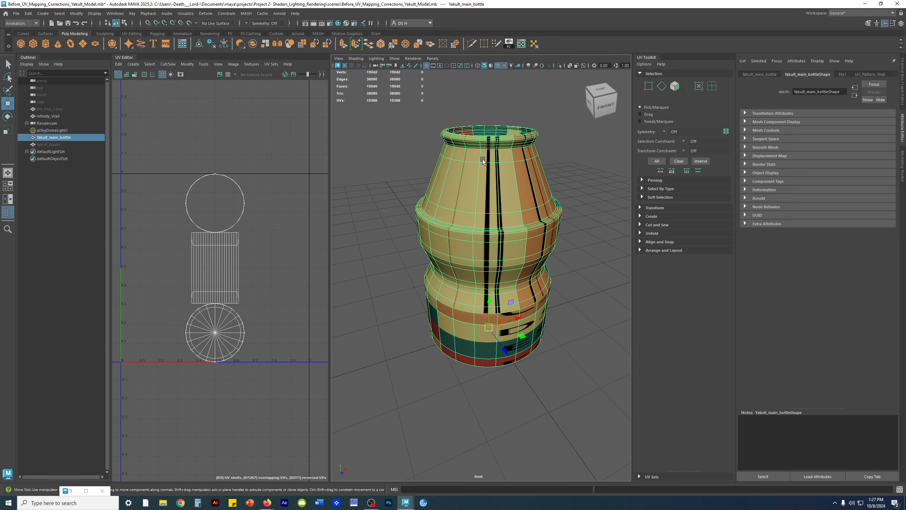
click(766, 148)
click(770, 202)
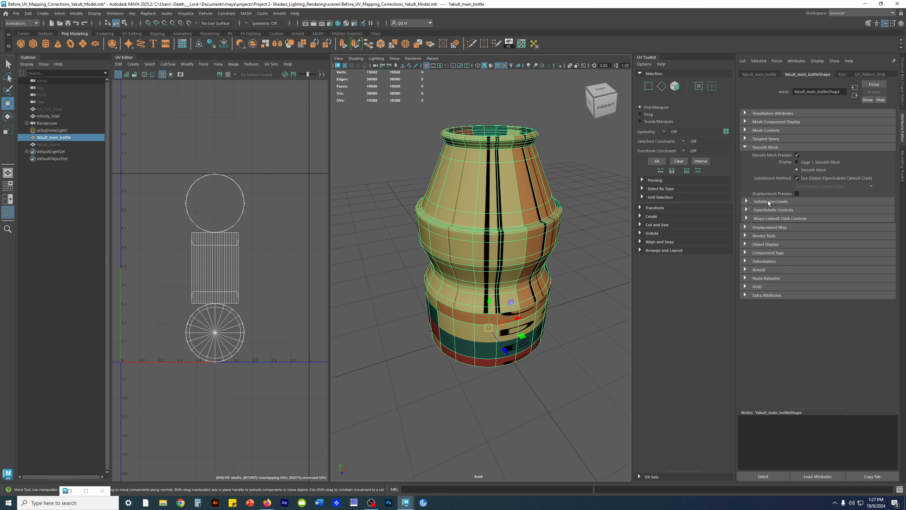
click(766, 210)
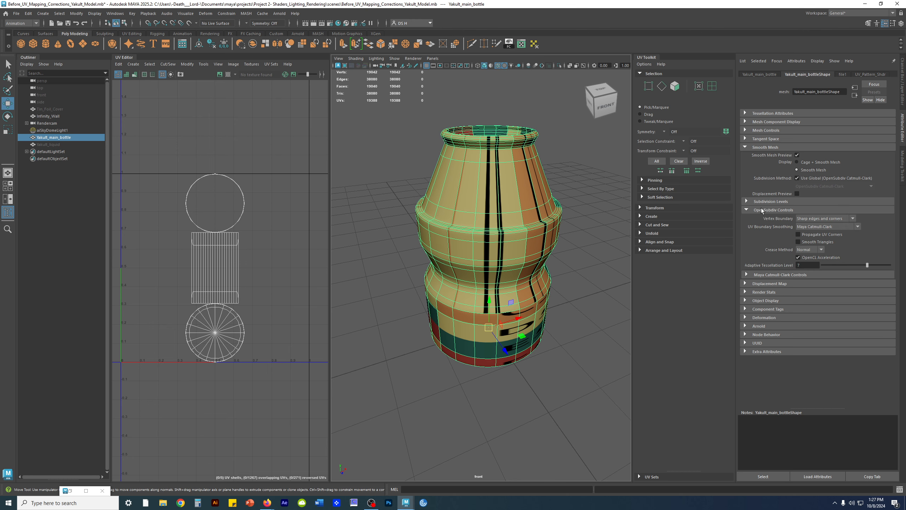
click(824, 226)
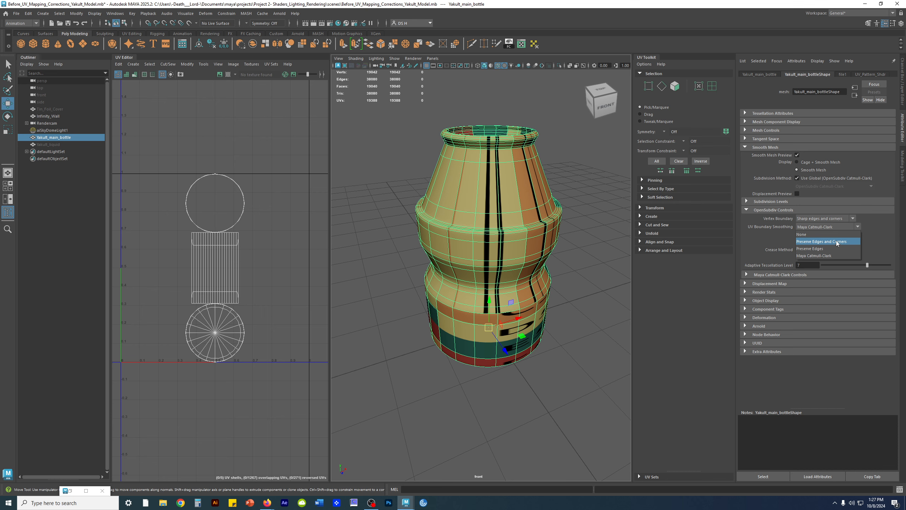
click(837, 243)
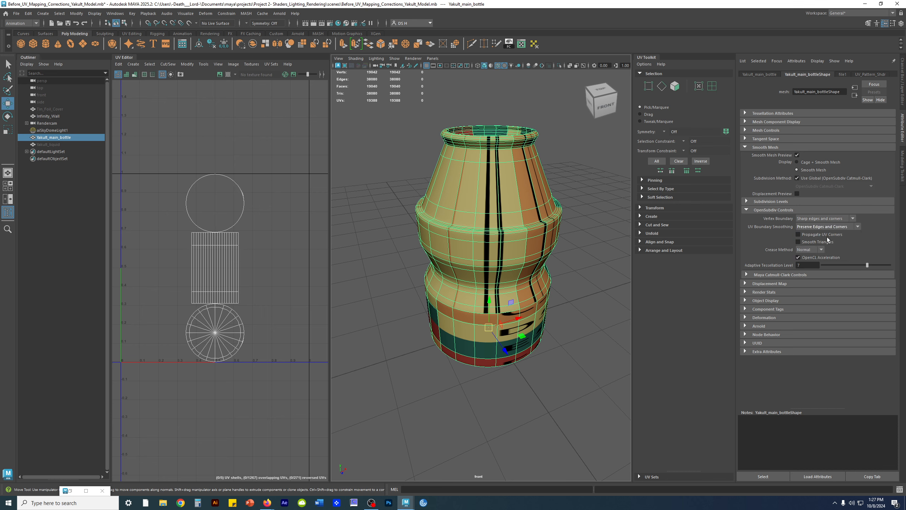
alt+drag(492, 211, 505, 220)
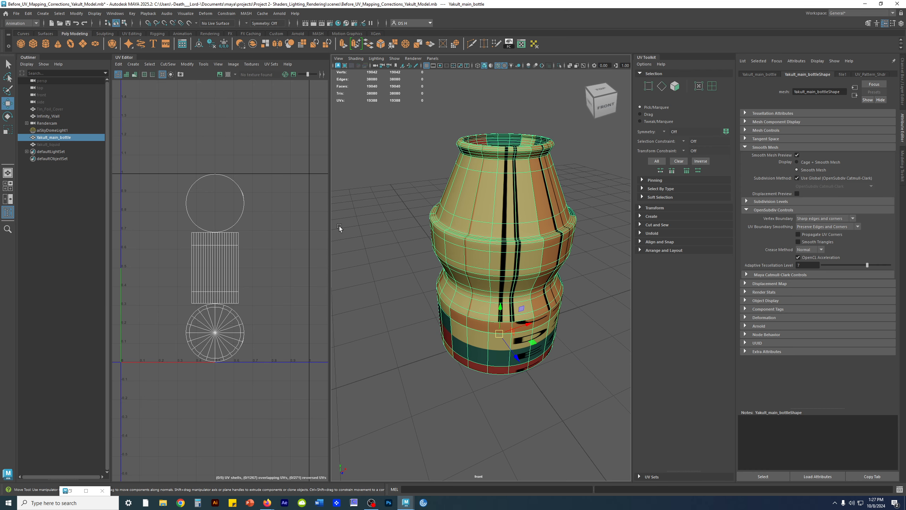
alt+drag(564, 222, 539, 187)
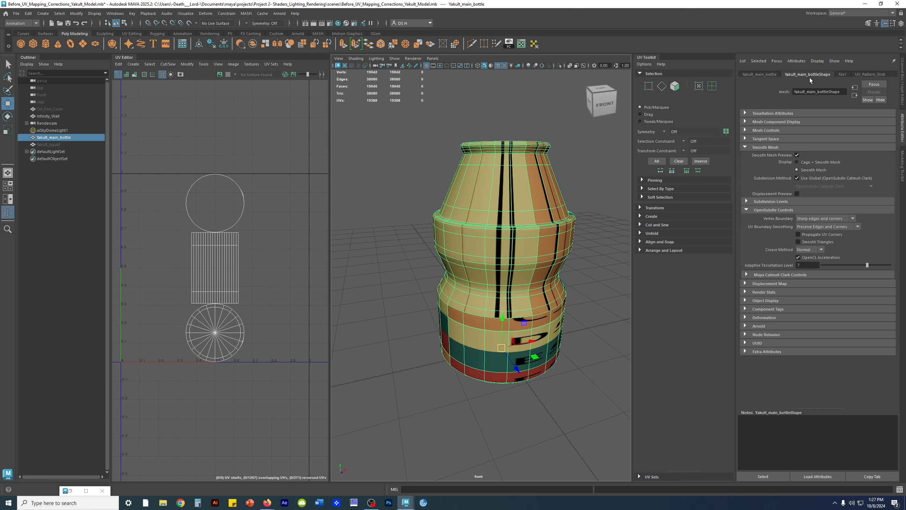
Step: Show the Channel Box and apply a Camera-Based UV projection to the main bottle from a near-front view
click(905, 68)
scroll(493, 216, down, 4)
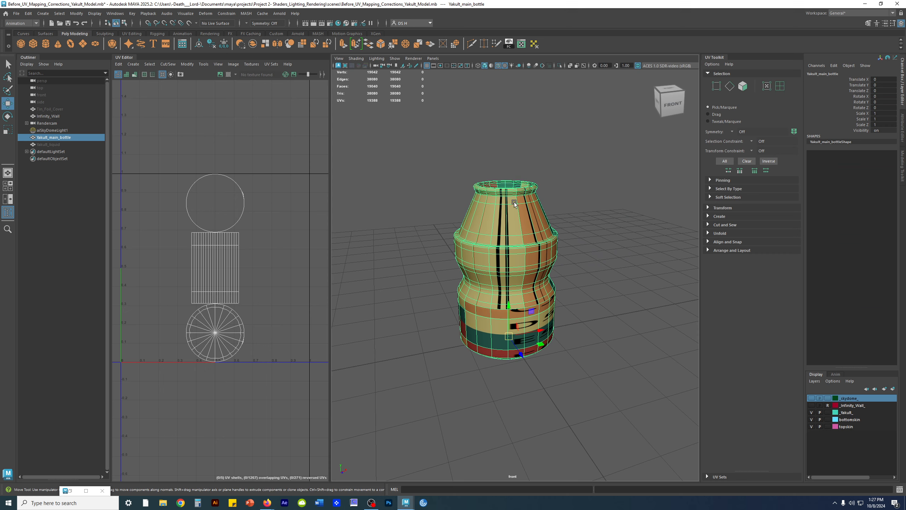
alt+drag(413, 291, 569, 308)
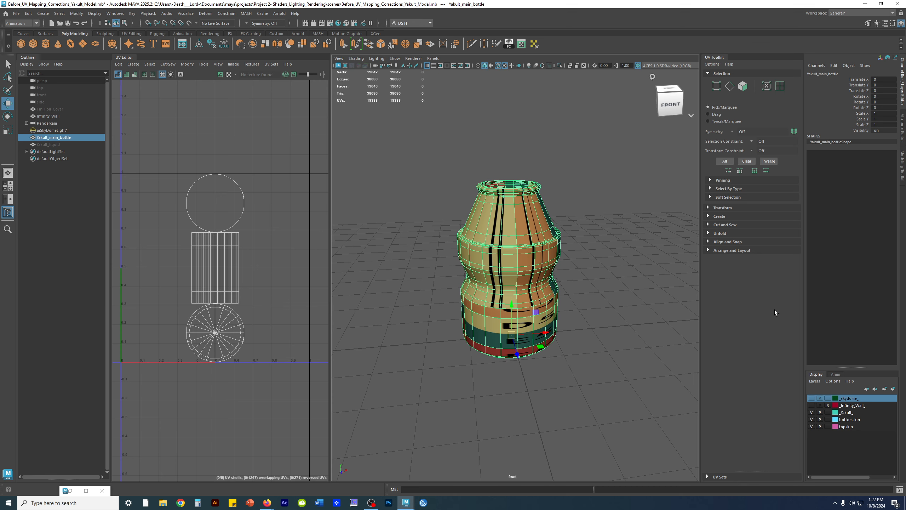
click(719, 216)
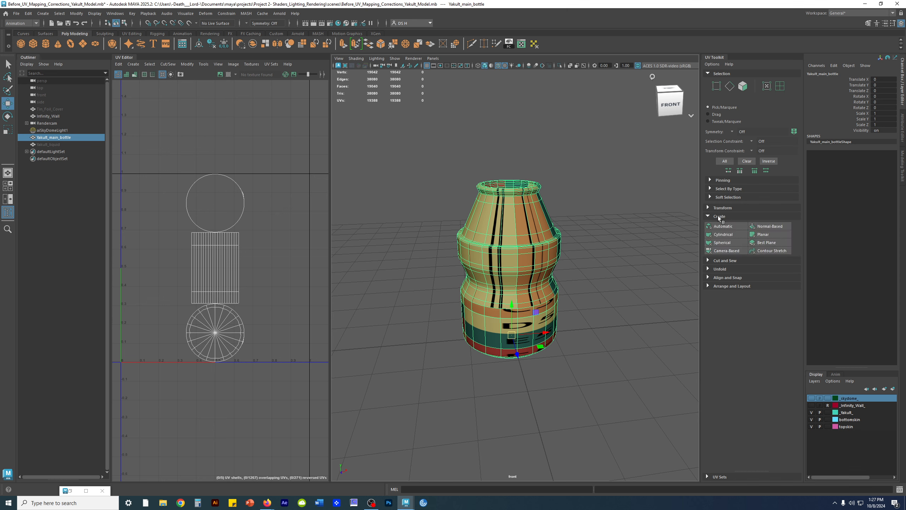
click(727, 251)
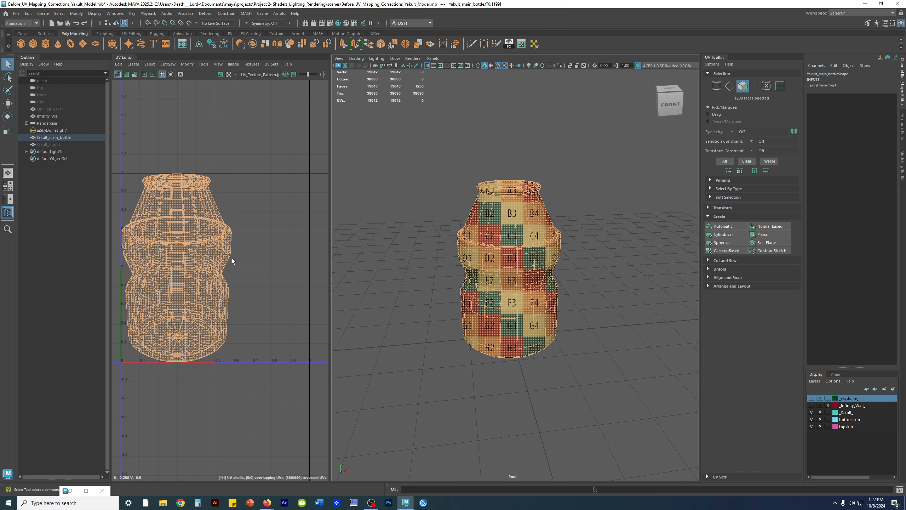
Step: Check the projected pattern around the bottle, enter edge selection mode and display the model shaded without textures
alt+middle_drag(215, 252, 258, 230)
alt+drag(500, 234, 510, 251)
alt+right_drag(510, 251, 569, 269)
alt+middle_drag(252, 208, 260, 216)
alt+drag(621, 249, 611, 237)
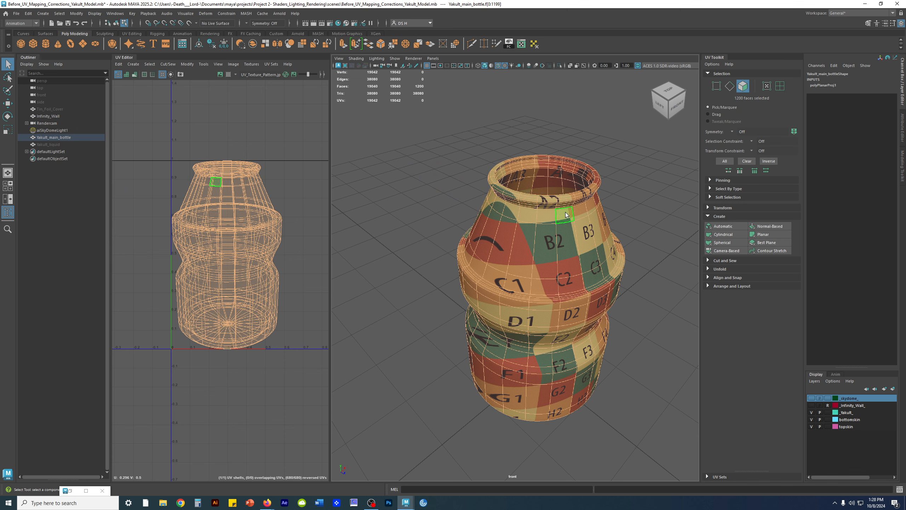
right_drag(565, 203, 572, 68)
alt+drag(613, 250, 558, 183)
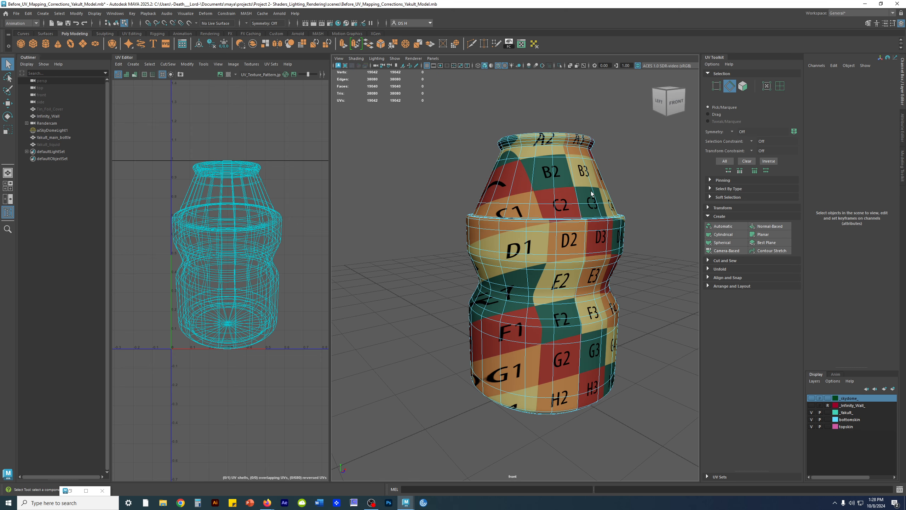
key(5)
Step: Turn off the smooth preview and select the inner and outer edge loops bordering the top face of the bottle's rim
mouse_move(620, 207)
alt+mouse_down()
mouse_move(601, 237)
mouse_move(536, 229)
alt+mouse_up()
alt+right_drag(536, 229, 628, 256)
mouse_move(628, 255)
alt+mouse_down()
mouse_move(641, 247)
mouse_move(530, 233)
mouse_move(575, 228)
alt+mouse_up()
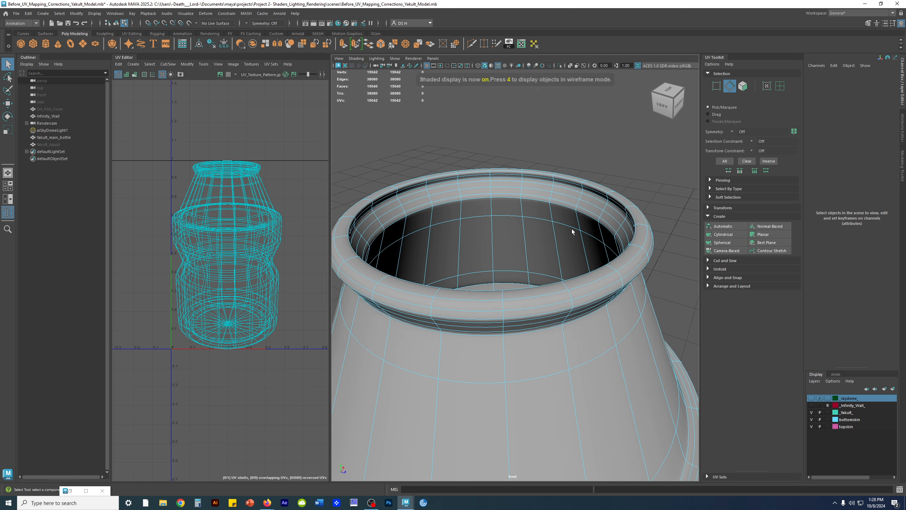
alt+right_drag(575, 229, 651, 245)
key(1)
alt+drag(652, 245, 601, 171)
double_click(599, 157)
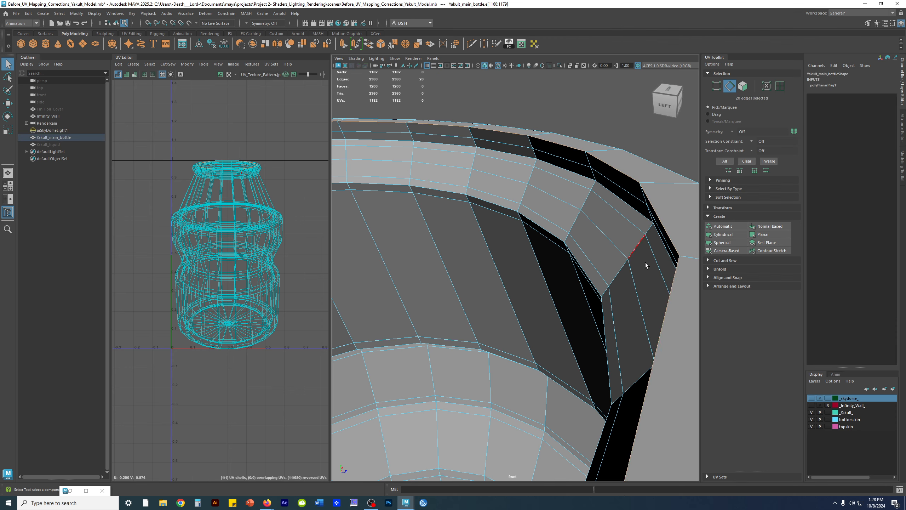
alt+drag(660, 357, 525, 205)
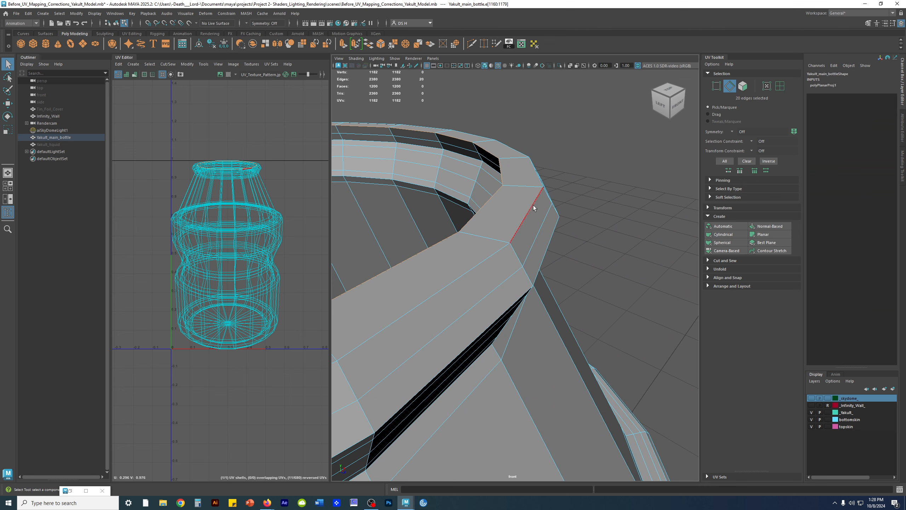
shift+double_click(535, 206)
Step: Examine the two selected rim loops in the UV Editor and on the bottle's mouth
alt+middle_drag(238, 131, 210, 160)
alt+right_drag(201, 150, 313, 275)
alt+middle_drag(238, 265, 248, 178)
alt+right_drag(247, 177, 323, 310)
alt+right_drag(232, 285, 158, 265)
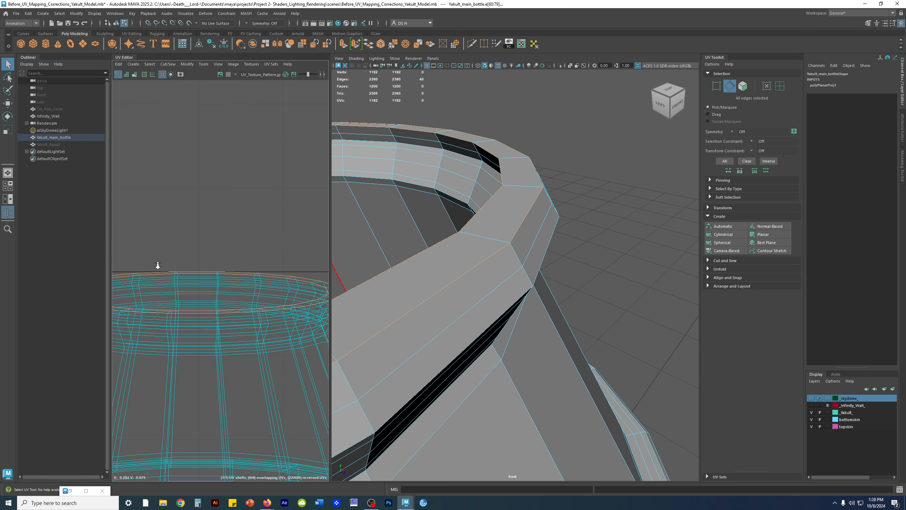
alt+right_drag(236, 264, 125, 266)
alt+middle_drag(219, 246, 207, 156)
alt+right_drag(542, 250, 487, 235)
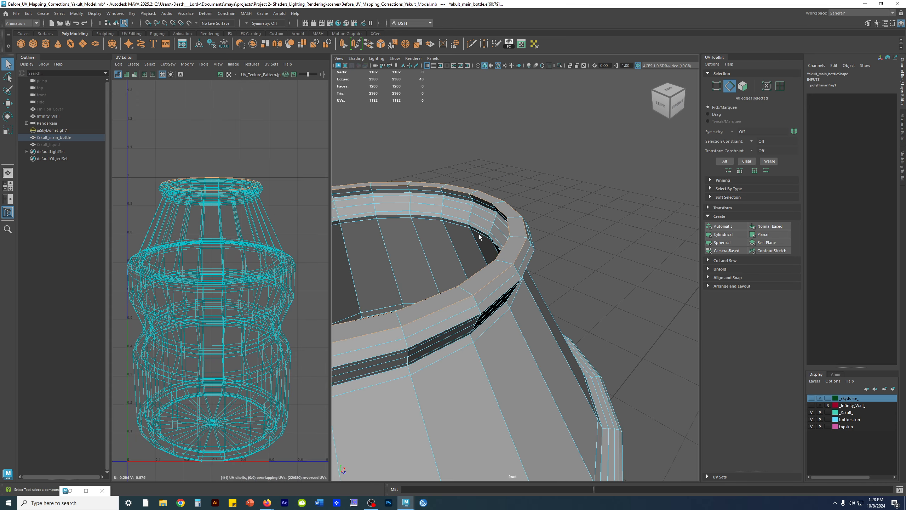
alt+middle_drag(487, 235, 638, 185)
alt+right_drag(278, 143, 229, 173)
alt+middle_drag(229, 173, 174, 212)
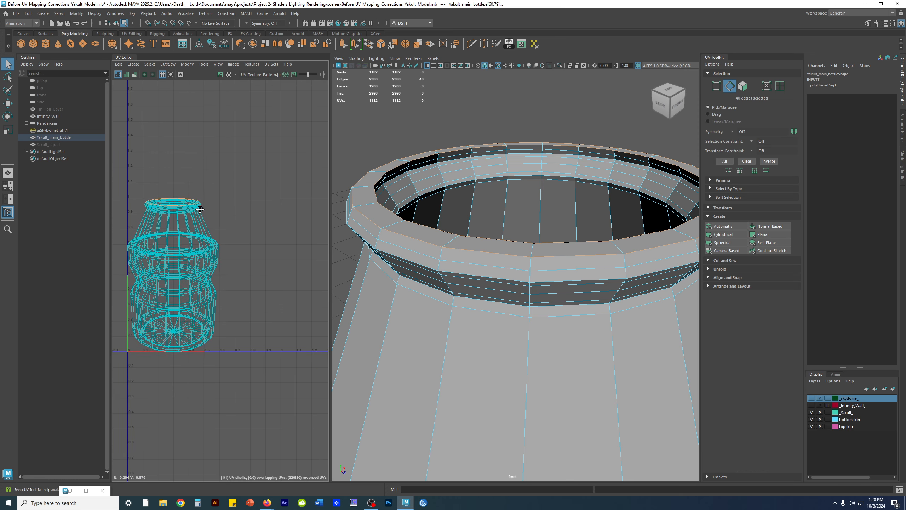
Step: Cut the UVs along the two selected rim edge loops and clear the selection
shift+right_click(251, 157)
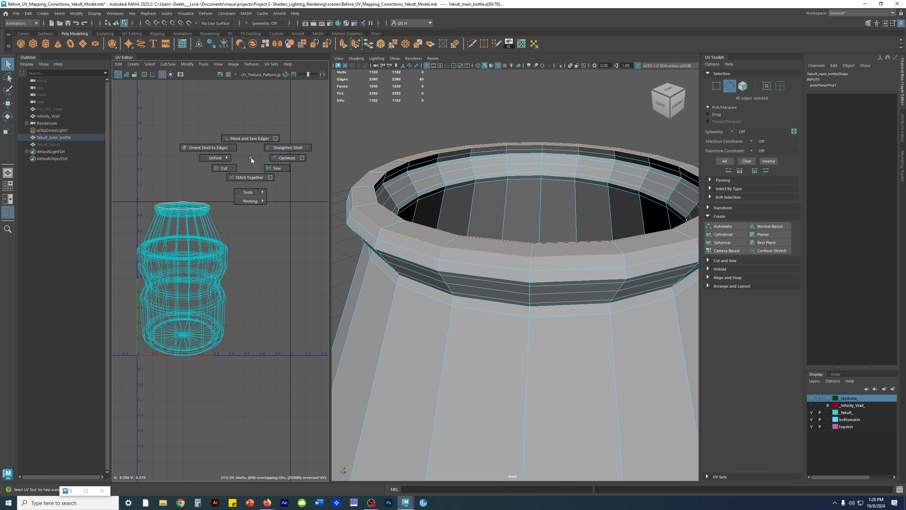
shift+right_drag(251, 158, 223, 170)
key(w)
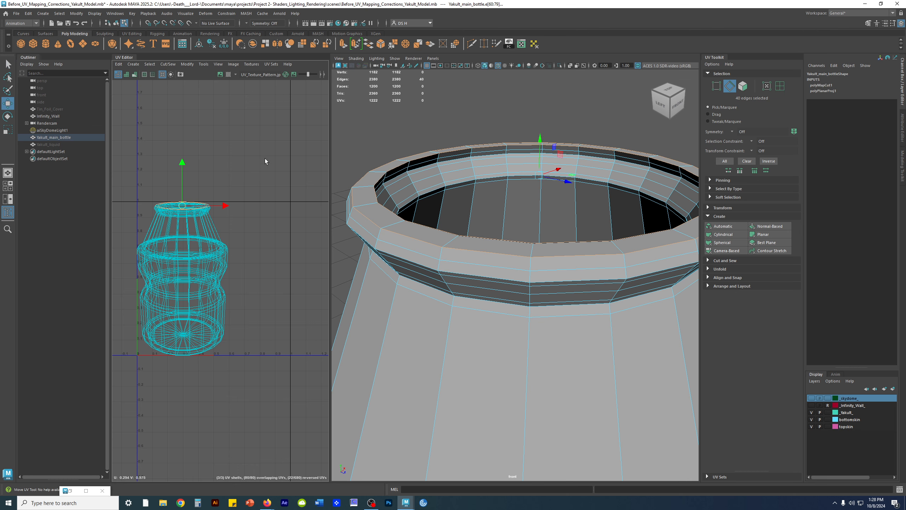
click(265, 159)
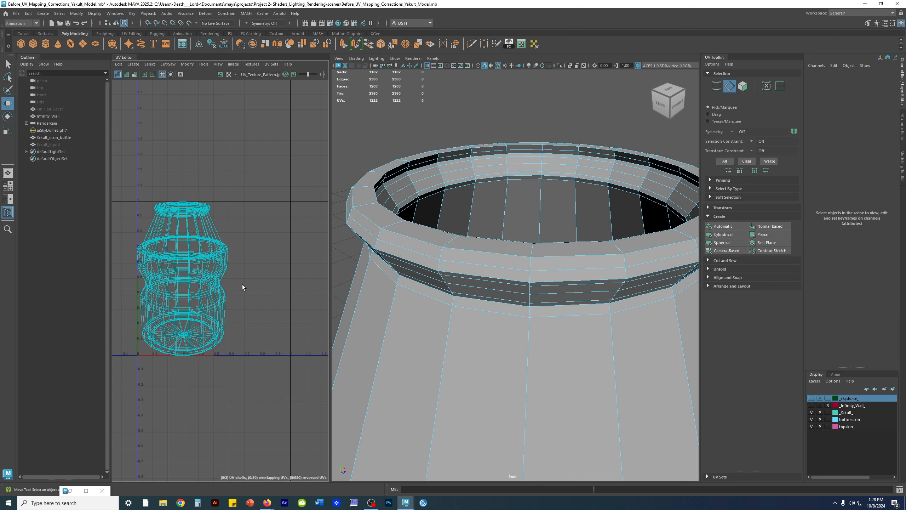
Step: Enable UV shell selection and select the ring-shaped shell on the top of the bottle's rim
click(781, 86)
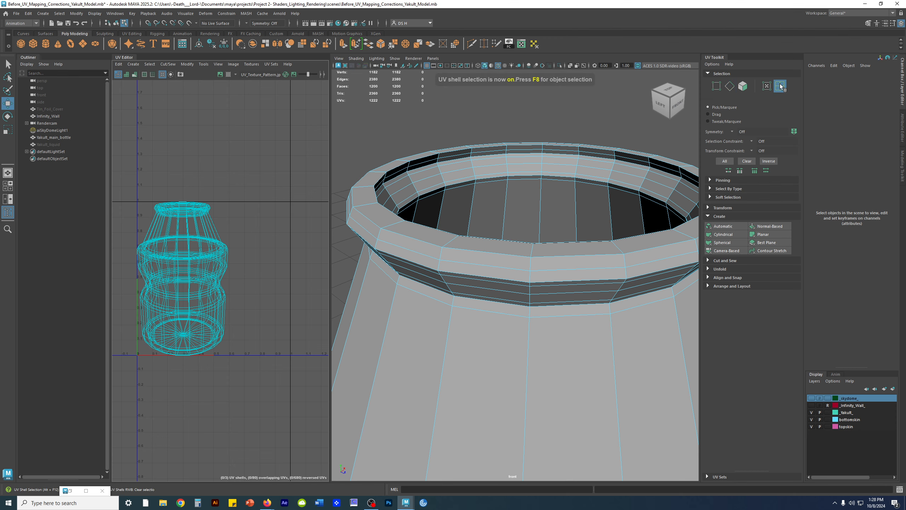
scroll(156, 172, up, 3)
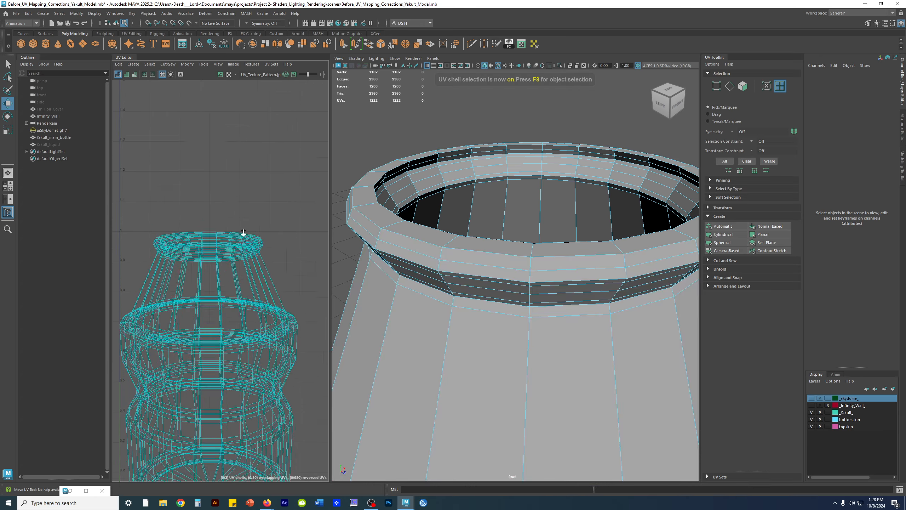
scroll(243, 233, up, 2)
click(279, 291)
click(341, 219)
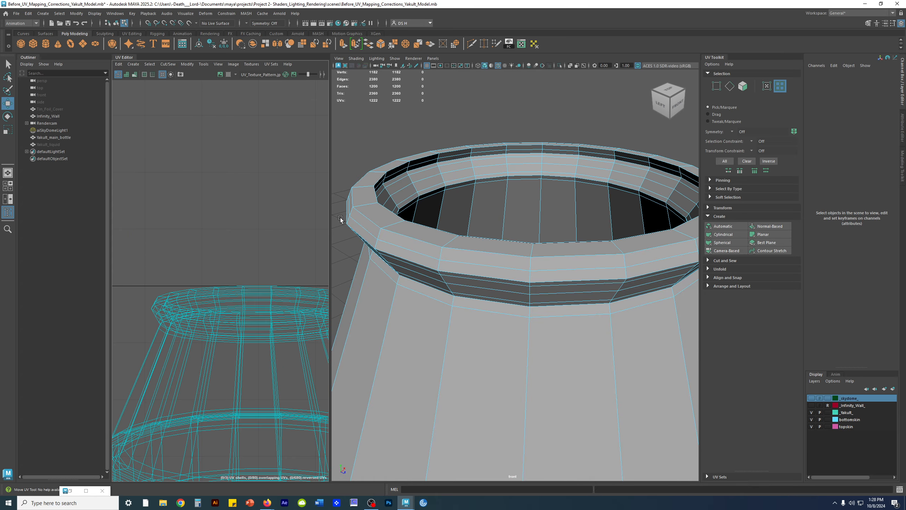
scroll(550, 199, down, 4)
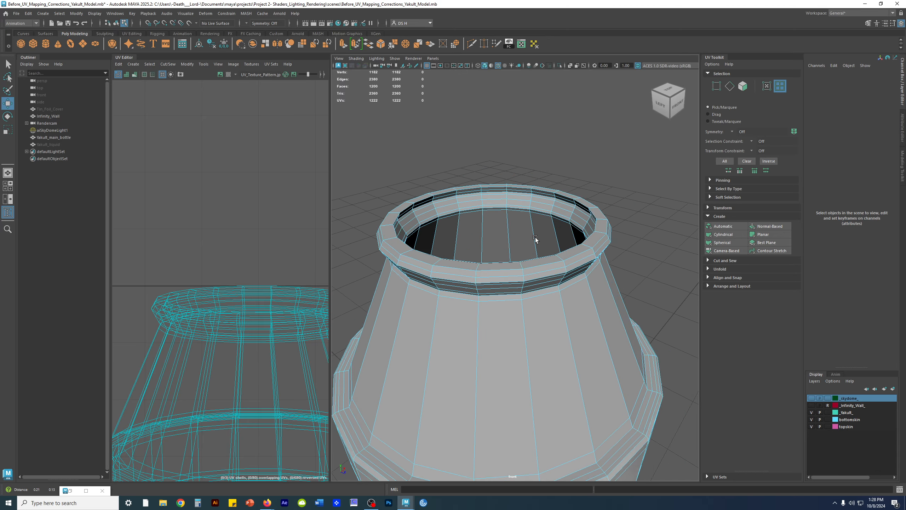
click(482, 199)
click(446, 190)
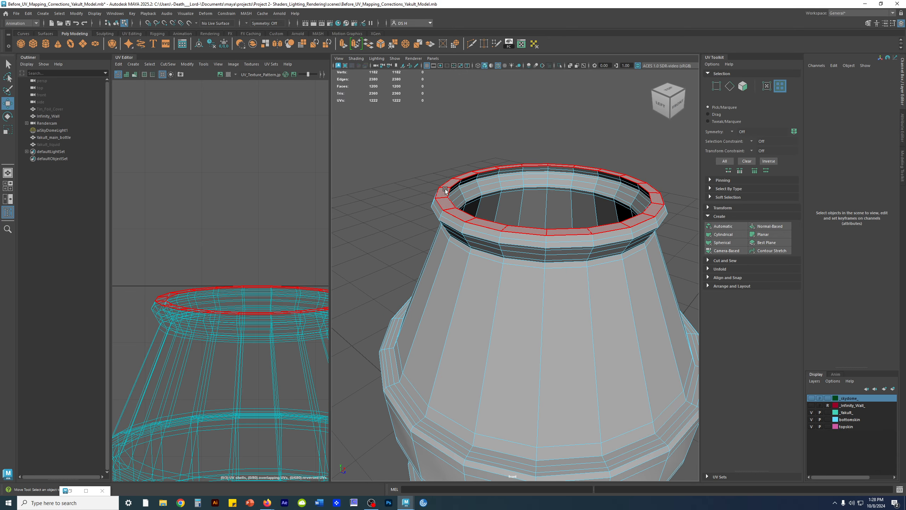
click(432, 157)
click(450, 182)
click(448, 183)
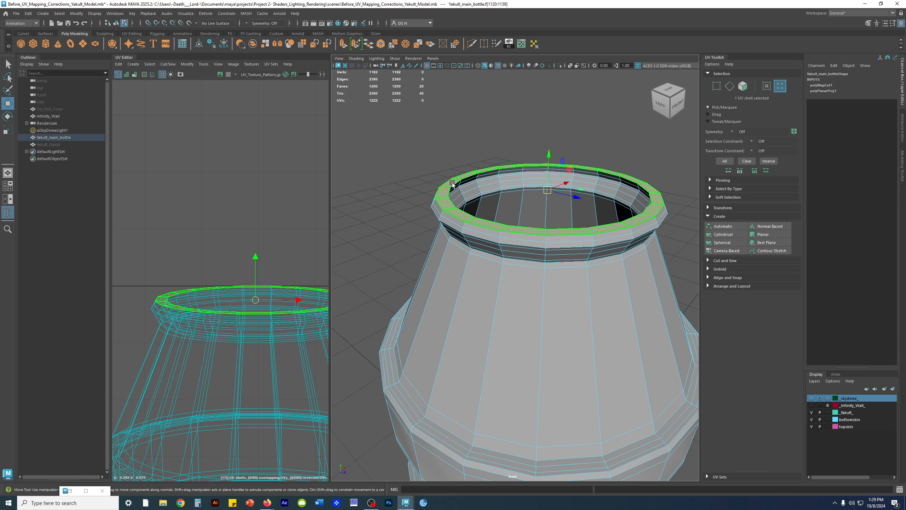
Step: Move the rim's ring shell in the UV Editor clear of the bottle UVs, up and to their right, and deselect it
scroll(251, 263, down, 1)
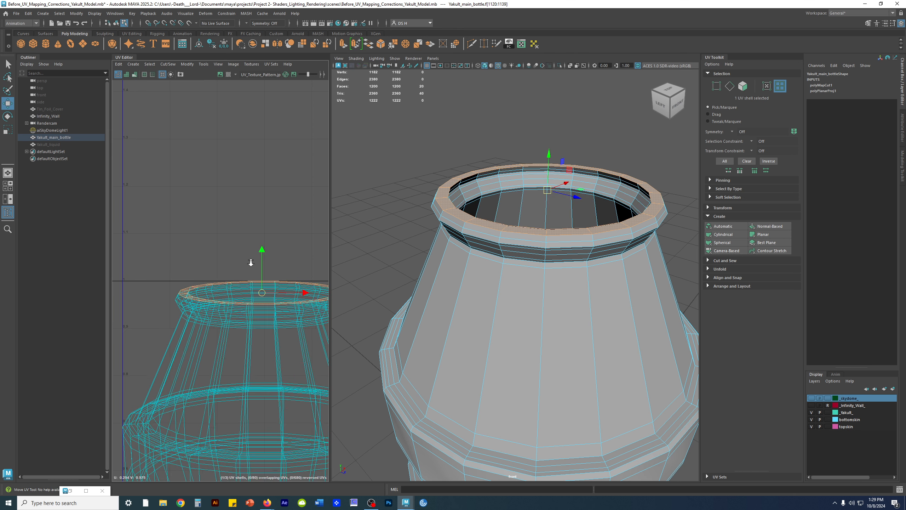
scroll(251, 262, down, 1)
alt+middle_drag(251, 262, 195, 186)
scroll(239, 199, down, 5)
drag(198, 202, 234, 166)
drag(234, 204, 313, 144)
click(299, 212)
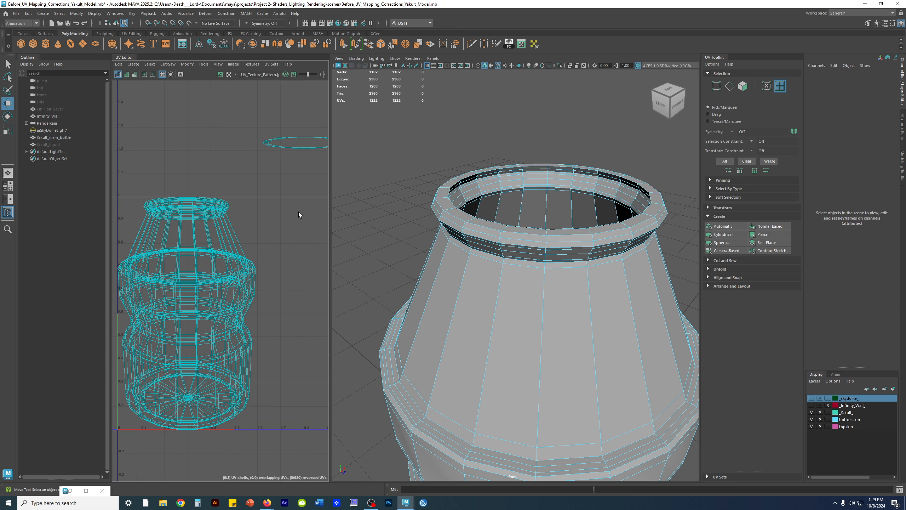
scroll(298, 212, down, 4)
alt+middle_drag(299, 211, 250, 208)
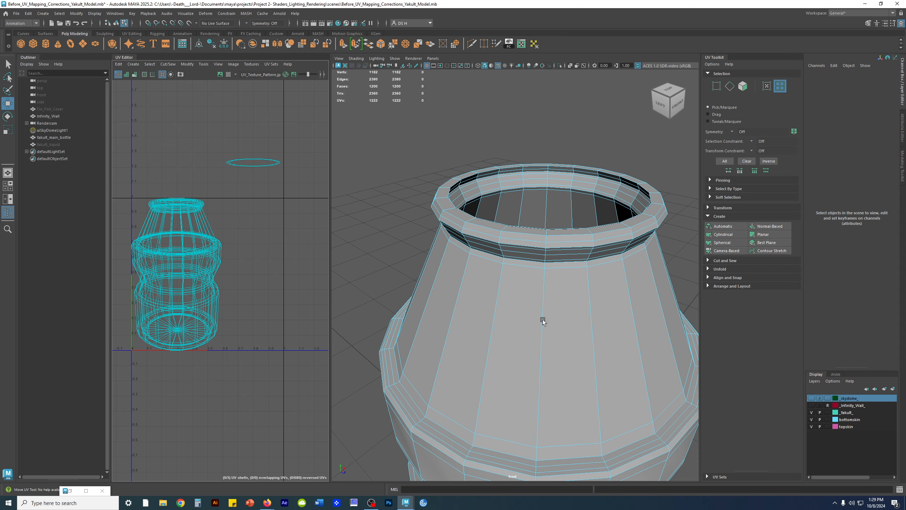
Step: Return to edge selection and select the outer upper edge loop of the bottle's shoulder ridge
alt+middle_drag(539, 323, 560, 204)
scroll(456, 200, up, 5)
alt+middle_drag(456, 199, 481, 245)
scroll(483, 245, down, 2)
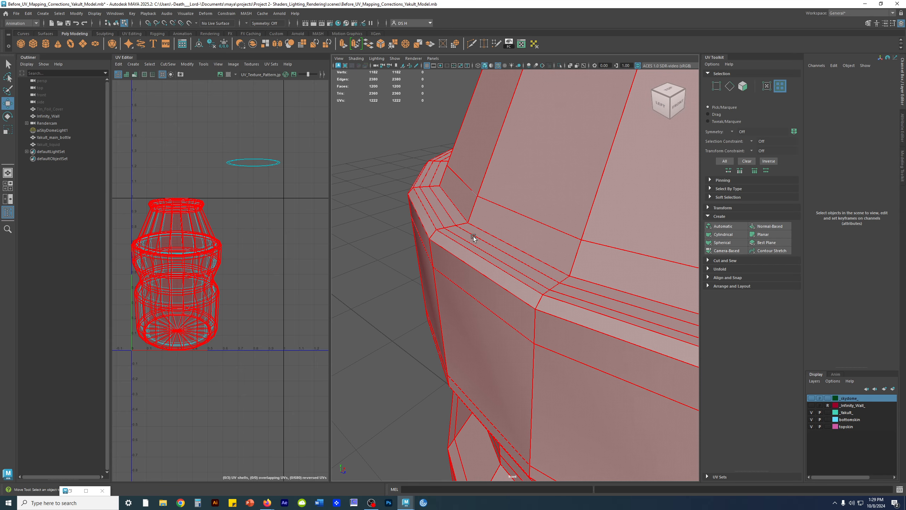
right_drag(460, 213, 460, 200)
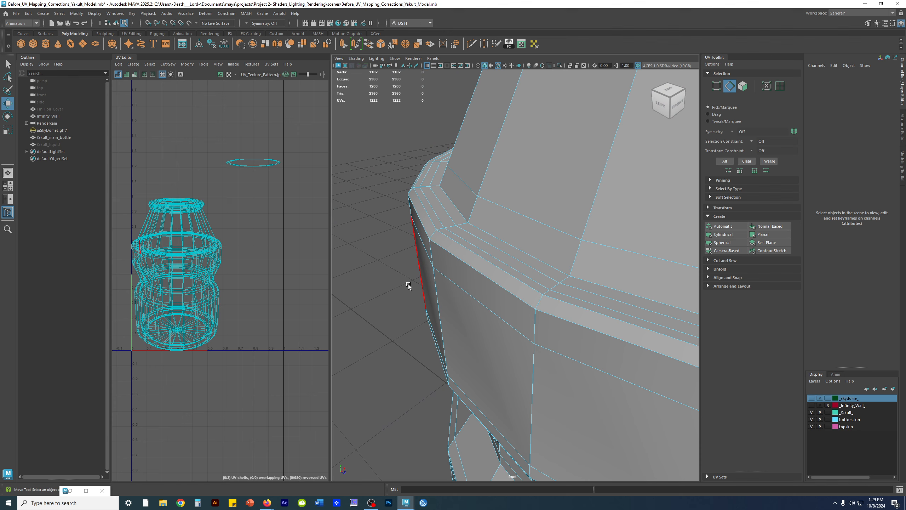
double_click(425, 207)
Step: Add the inner edge loop at the base of the bottle's neck to the selection, comparing loop positions with the smooth preview
alt+right_drag(156, 232, 316, 385)
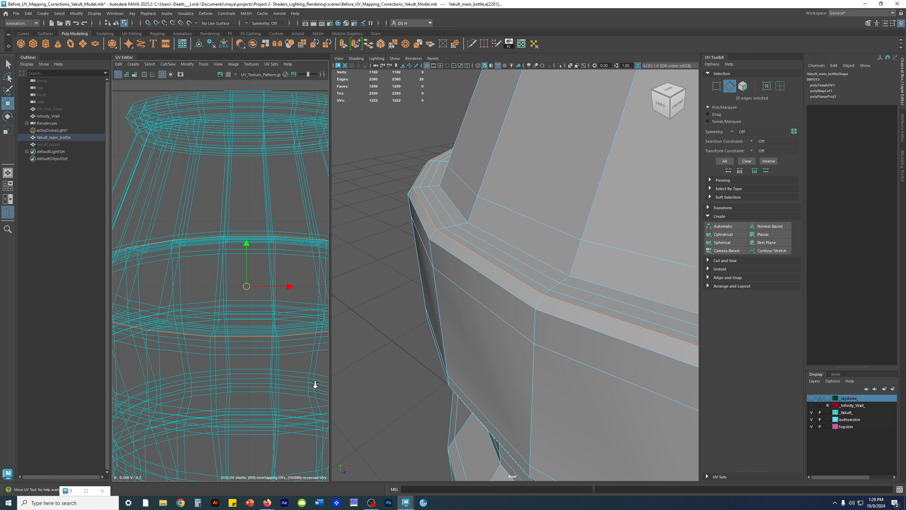
alt+right_drag(548, 215, 502, 224)
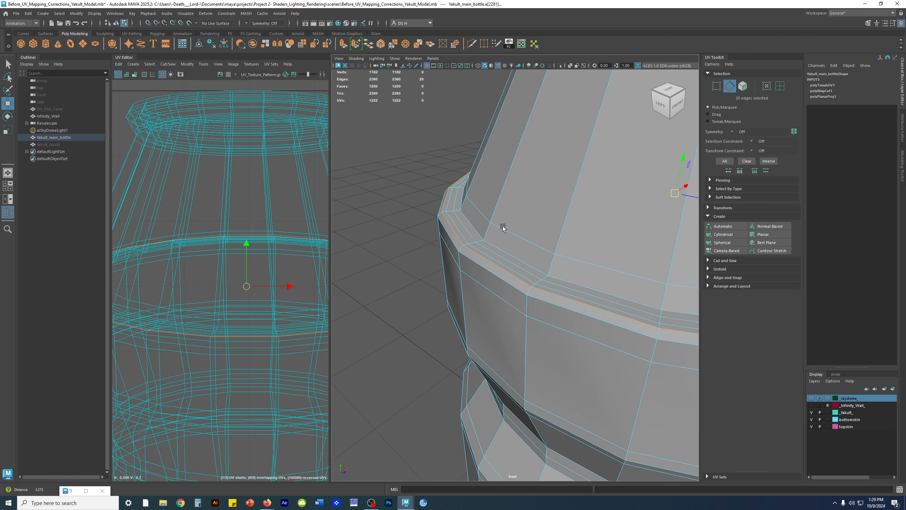
alt+middle_drag(508, 184, 491, 205)
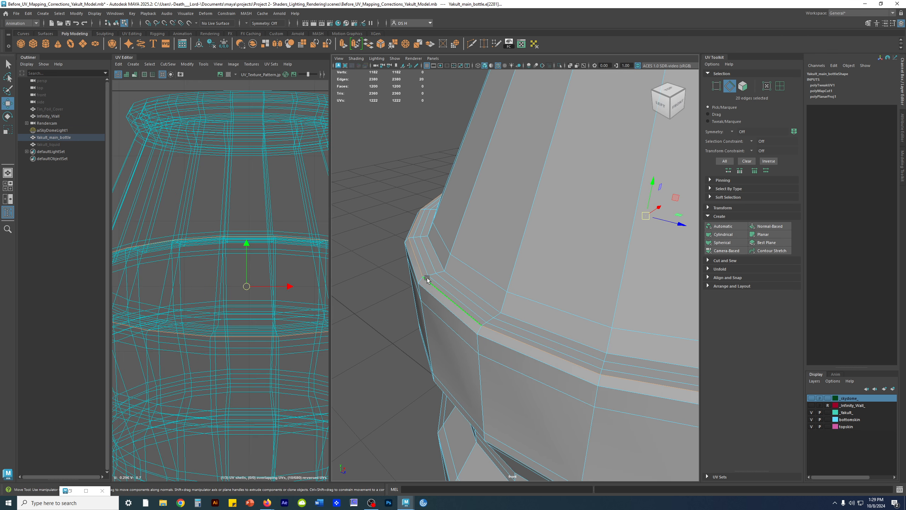
alt+right_drag(427, 279, 488, 276)
alt+middle_drag(489, 277, 493, 204)
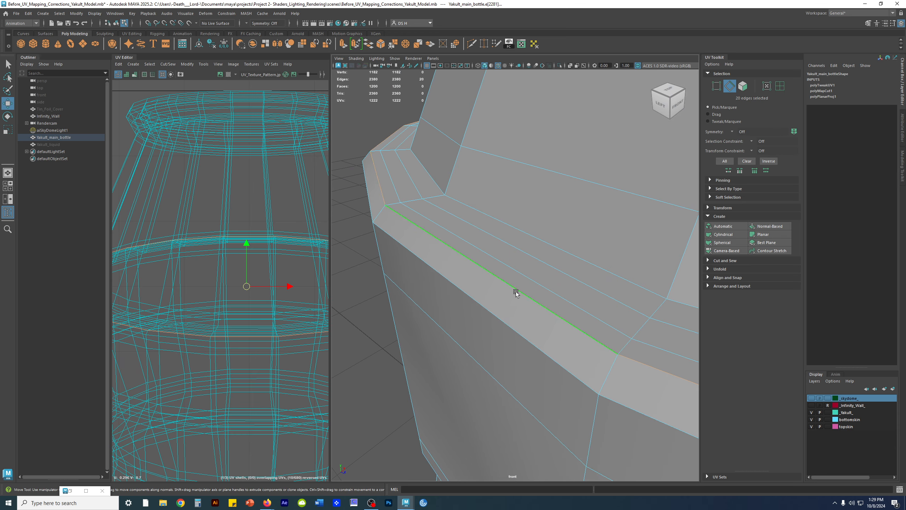
key(3)
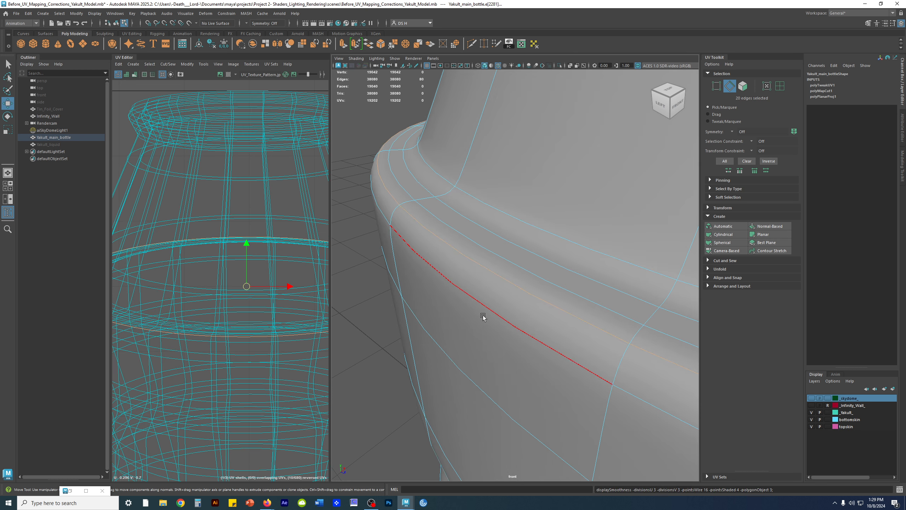
key(1)
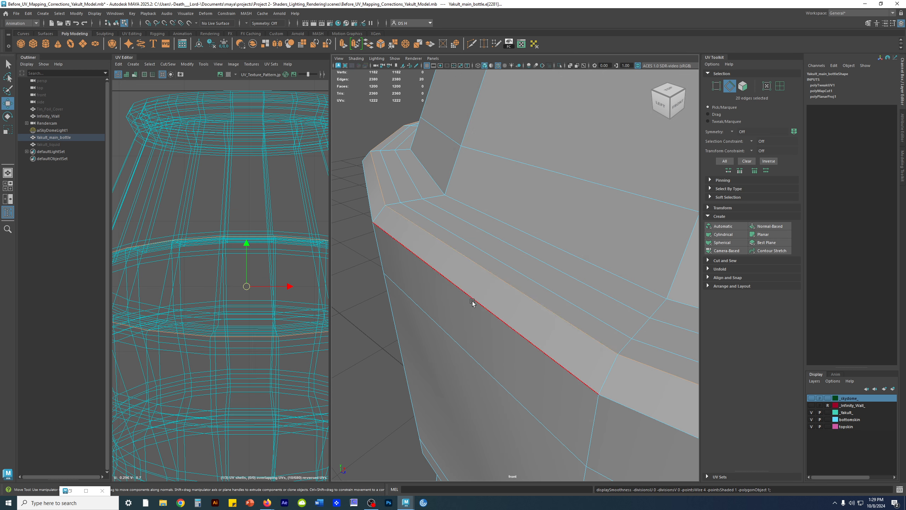
shift+double_click(422, 168)
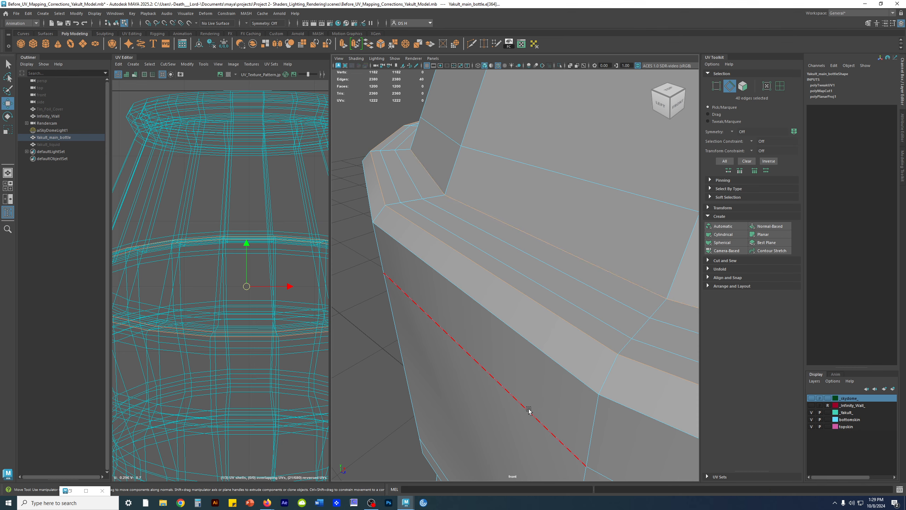
key(3)
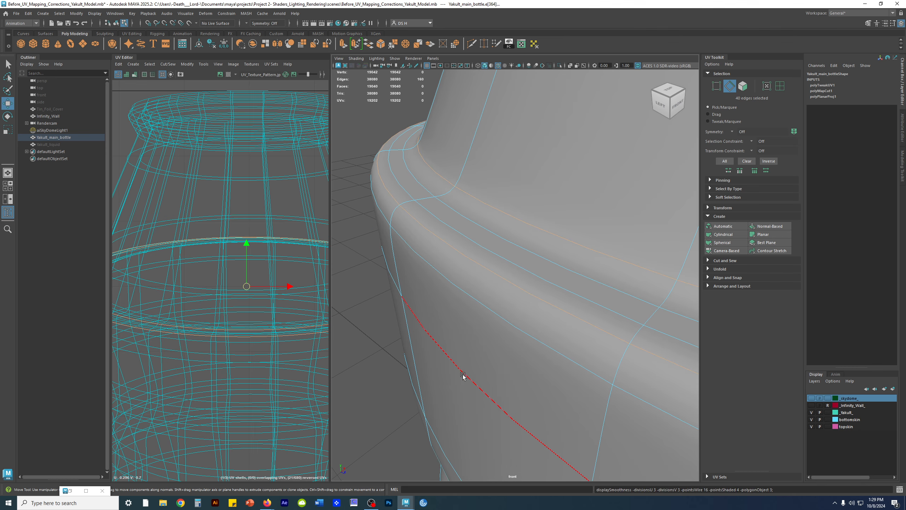
key(1)
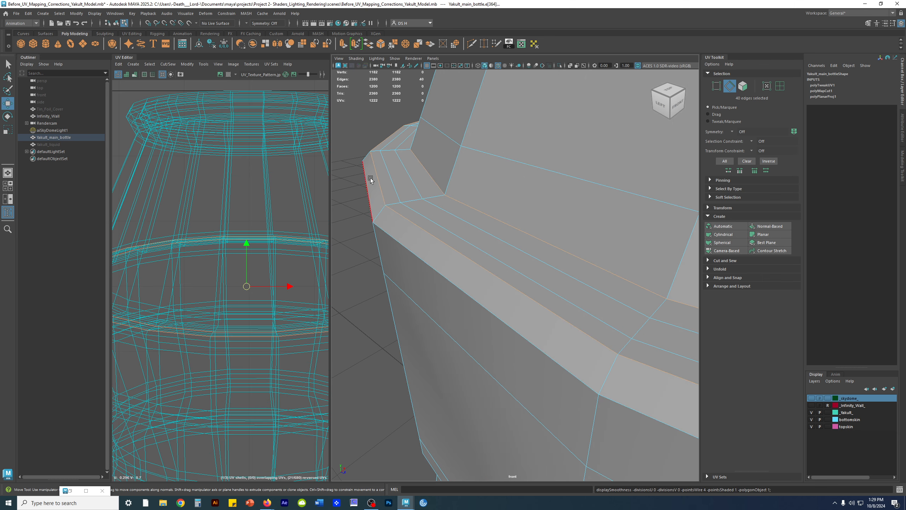
Step: Cut the bottle's UVs along the two selected edge loops bounding the top of the shoulder ridge
key(3)
key(1)
alt+drag(437, 180, 479, 198)
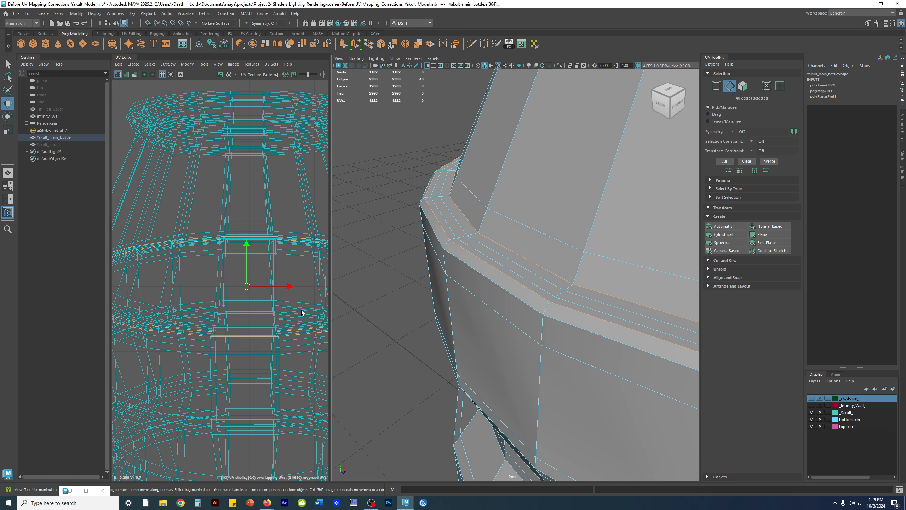
alt+middle_drag(252, 210, 217, 225)
alt+right_drag(217, 224, 101, 229)
alt+middle_drag(218, 182, 165, 150)
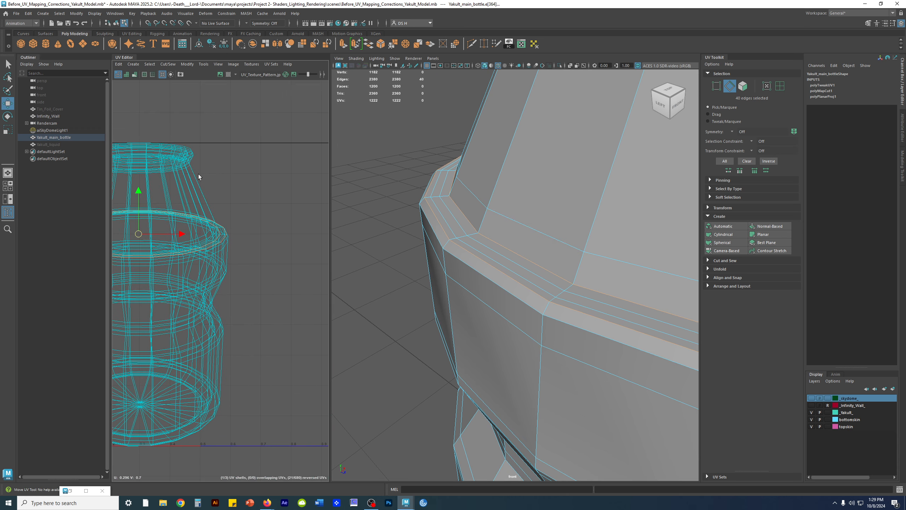
shift+right_drag(255, 161, 225, 171)
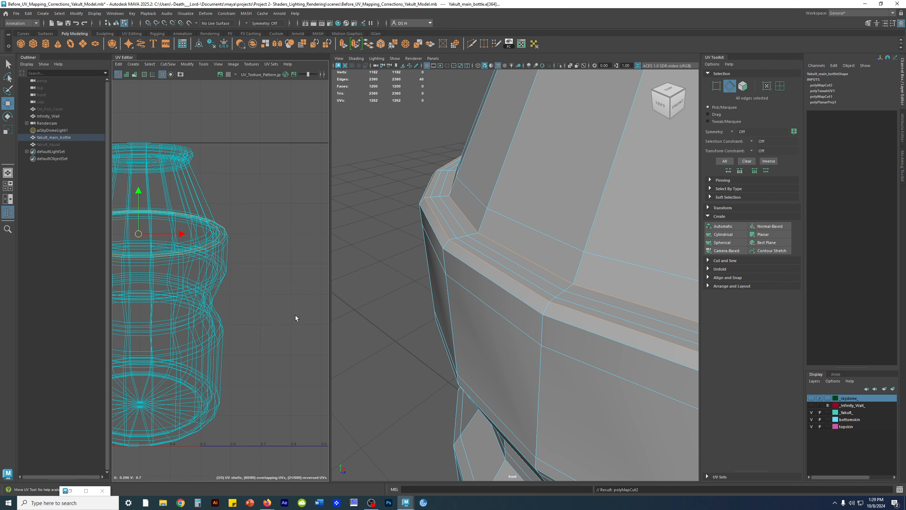
Step: Try to move the selected shoulder ridge edge loops away from the bottle UVs, and undo the move
alt+right_drag(295, 315, 132, 273)
alt+middle_drag(228, 223, 169, 179)
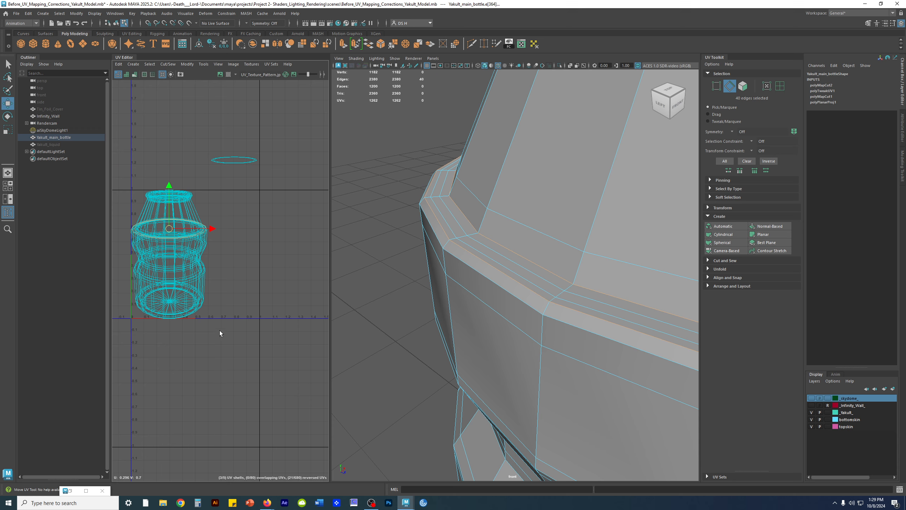
drag(171, 229, 250, 210)
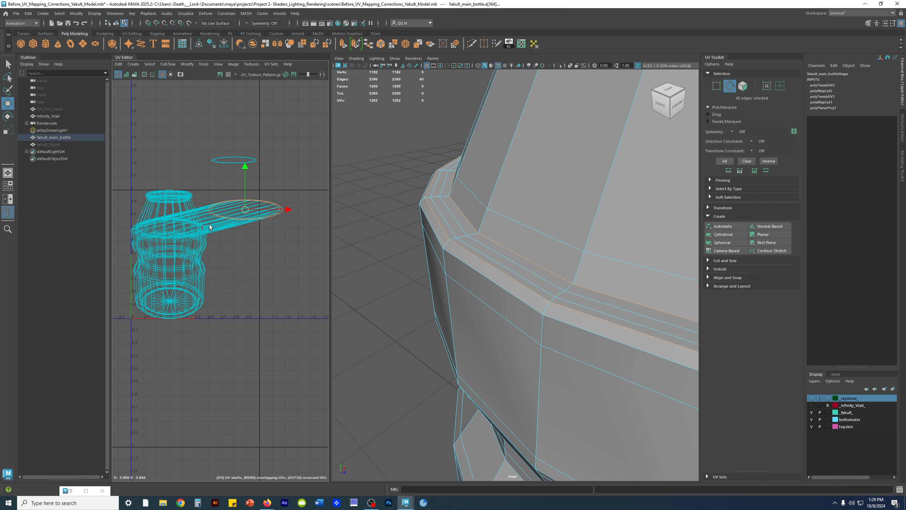
key(ctrl+z)
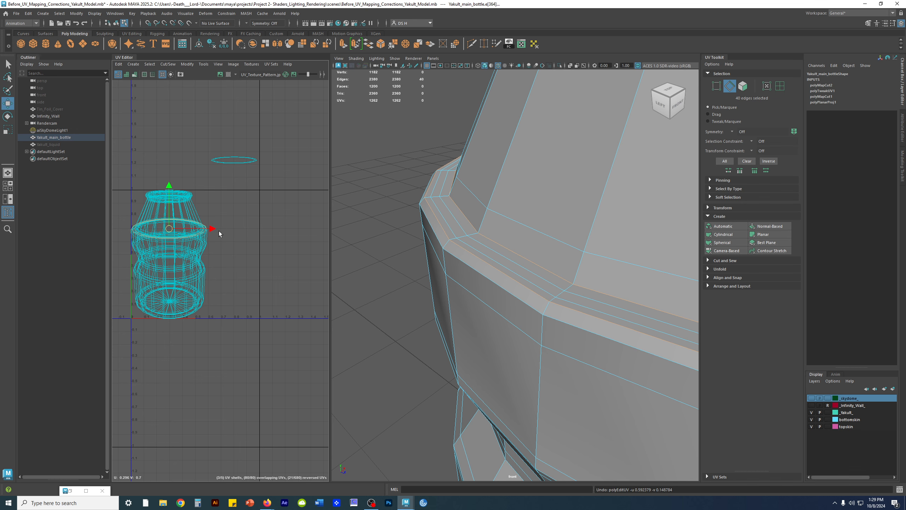
Step: With UV shell selection on, move the shoulder ridge's ring shell up and to the right of the bottle UVs, and deselect it
click(780, 88)
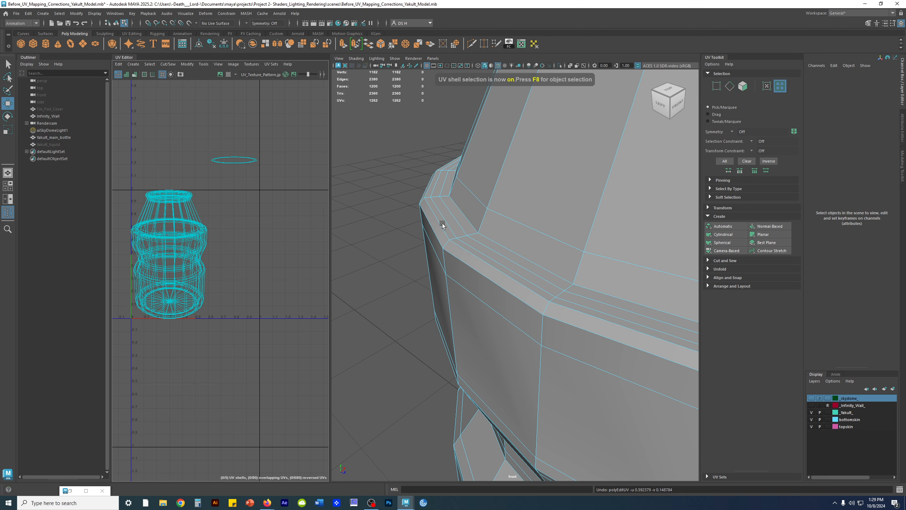
click(452, 214)
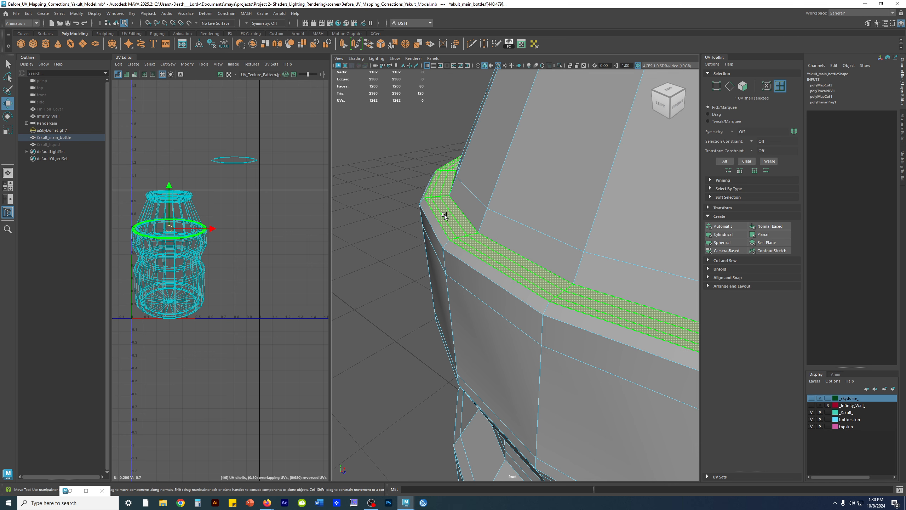
click(440, 178)
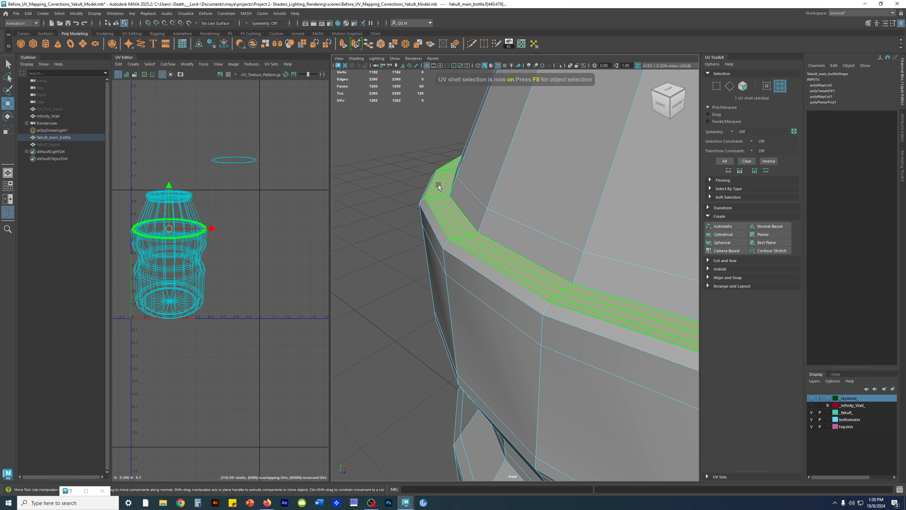
drag(171, 230, 302, 170)
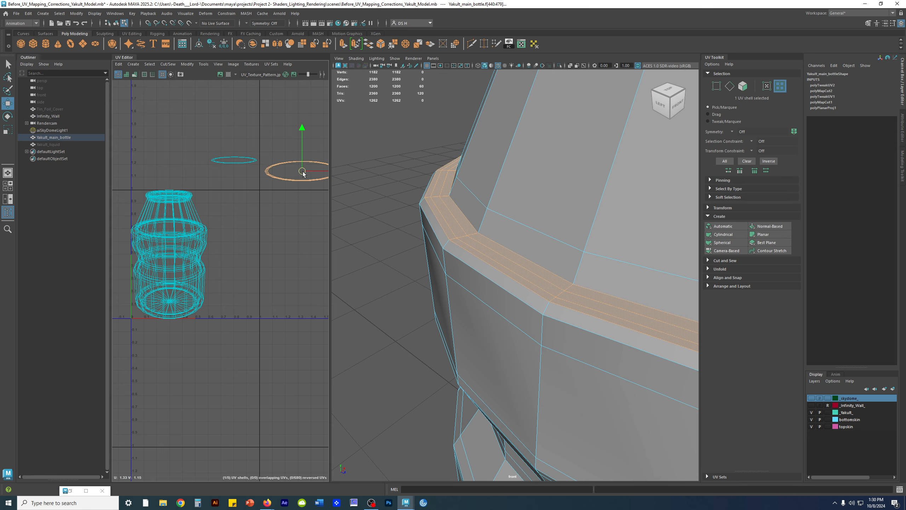
click(289, 220)
Step: Return to edge selection and cut the UVs along the edge loop bordering the bottle's flat underside
scroll(346, 234, down, 4)
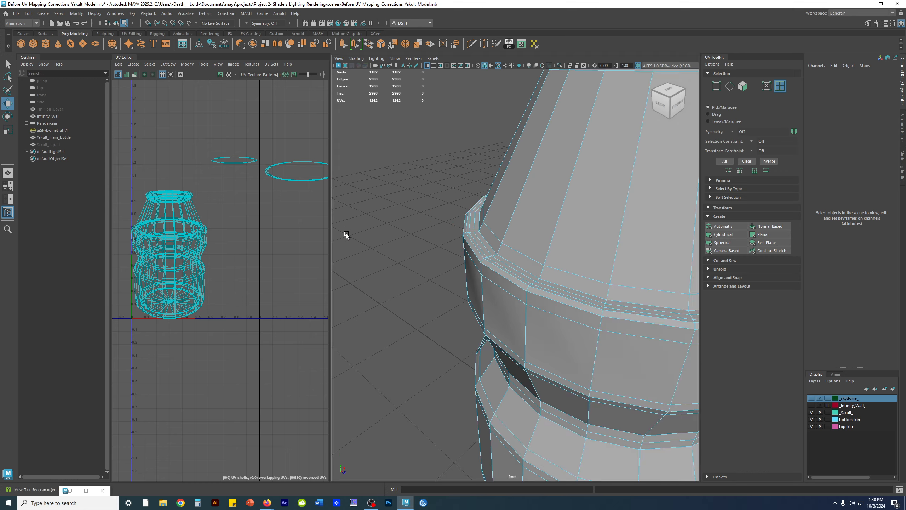
alt+middle_drag(297, 272, 274, 204)
scroll(606, 293, down, 5)
alt+drag(605, 293, 600, 268)
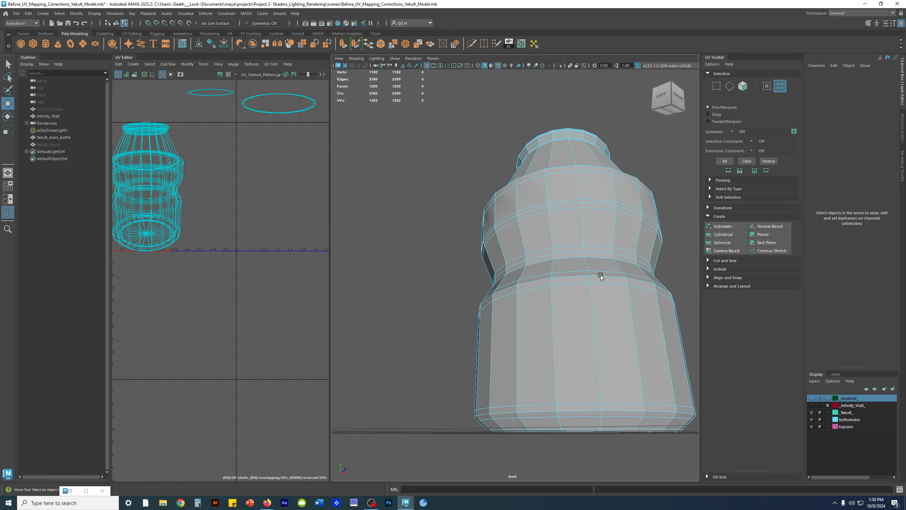
alt+middle_drag(589, 296, 501, 297)
scroll(614, 193, up, 5)
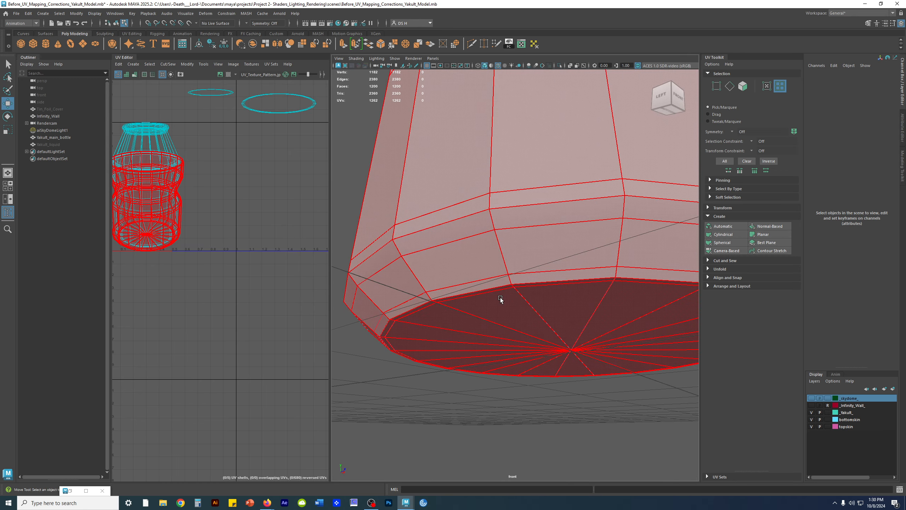
alt+drag(520, 263, 555, 208)
right_drag(513, 190, 516, 172)
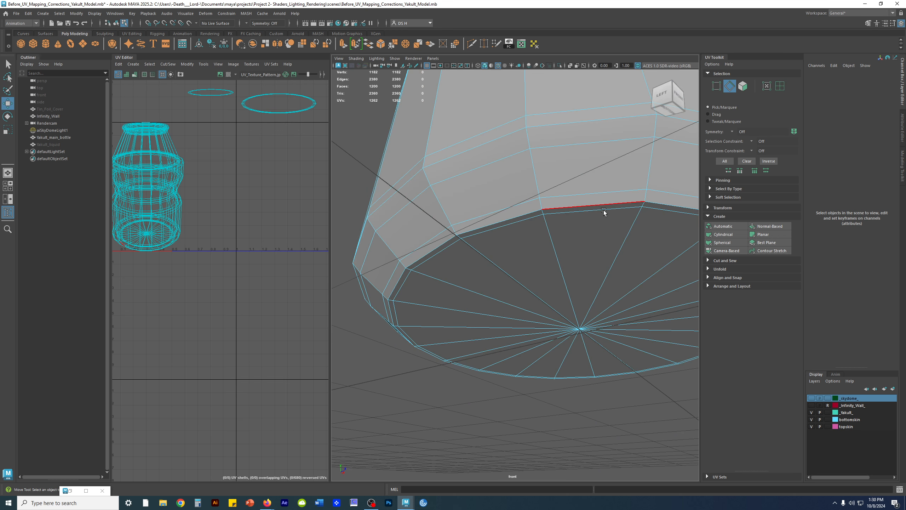
click(426, 67)
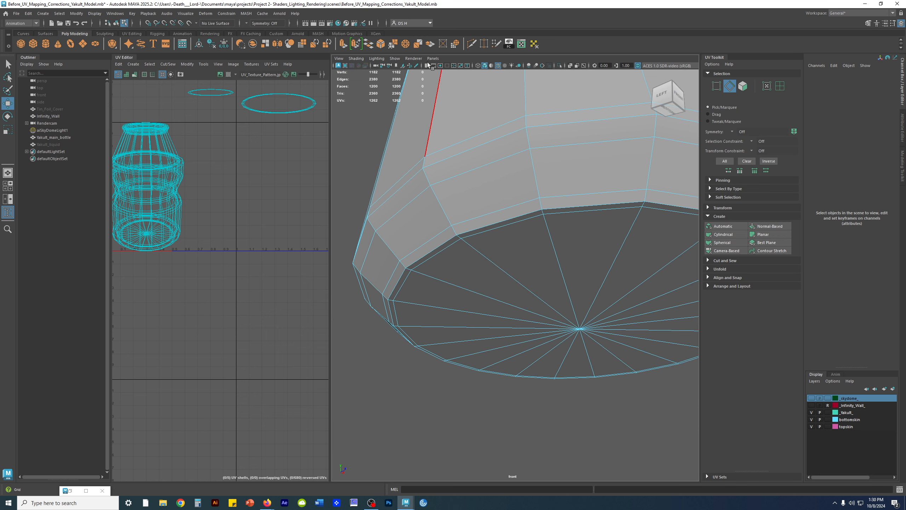
double_click(501, 224)
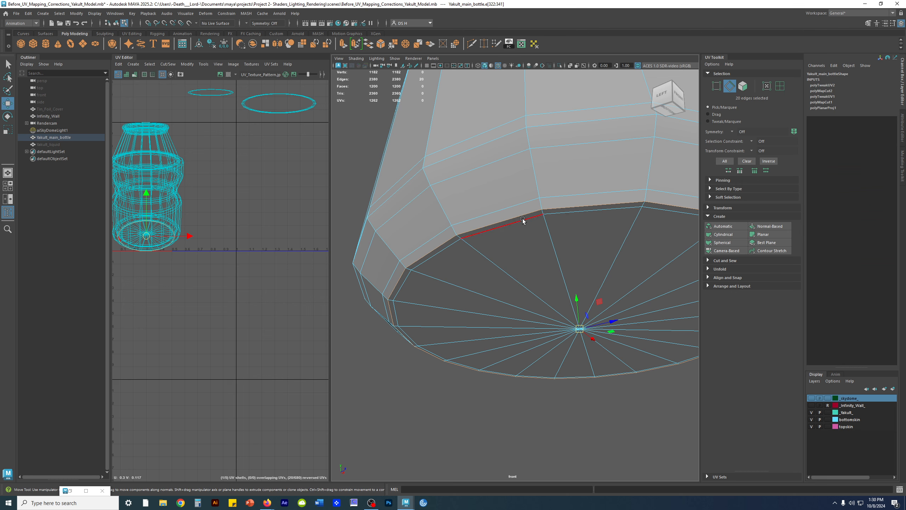
alt+middle_drag(247, 274, 272, 279)
shift+right_drag(248, 194, 219, 210)
alt+middle_drag(260, 280, 257, 286)
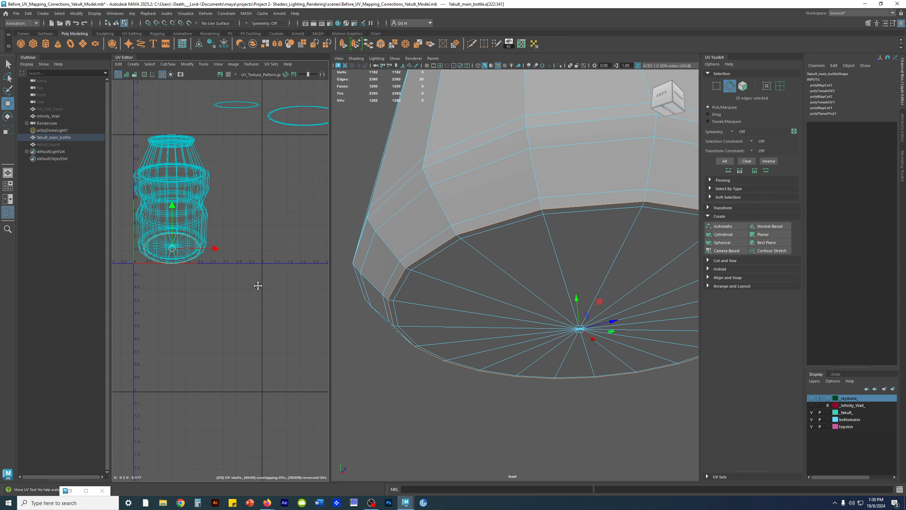
Step: In UV shell selection, move the underside's disc shell right of the bottle UVs, below the ridge's ring shell, and deselect it
click(779, 86)
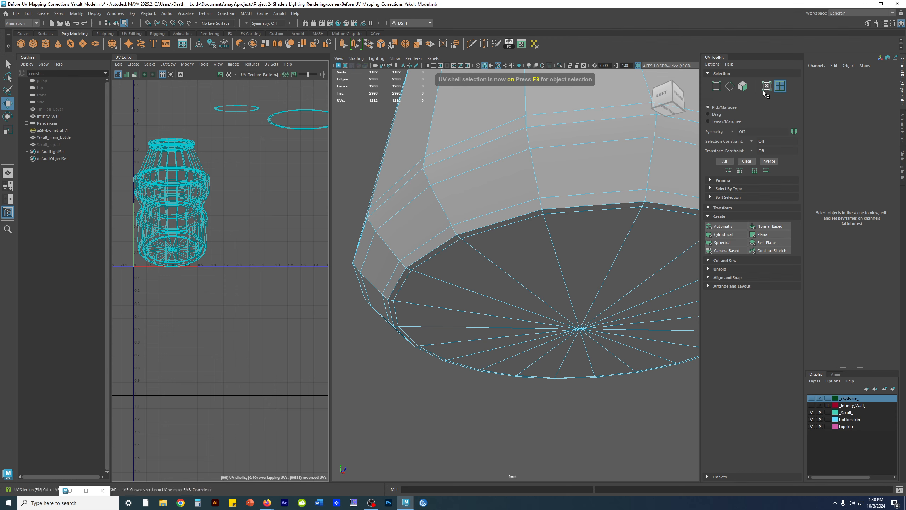
click(583, 251)
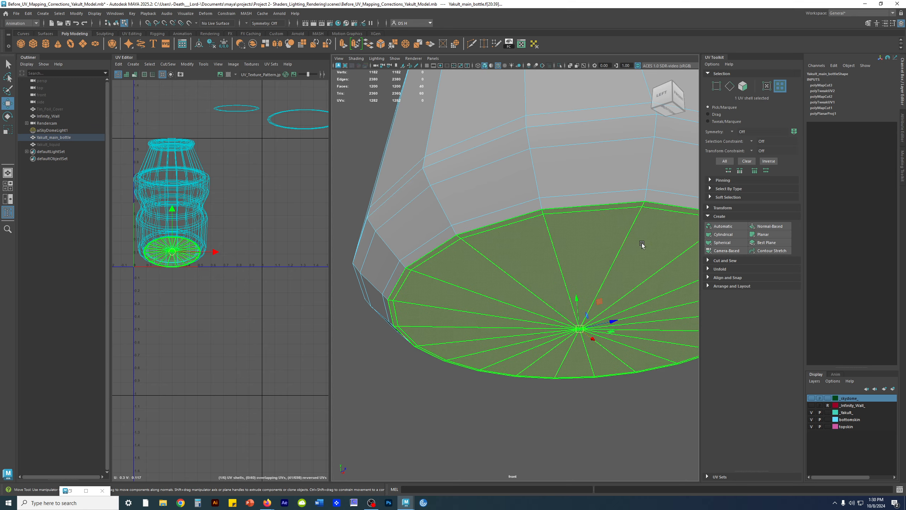
scroll(643, 245, down, 5)
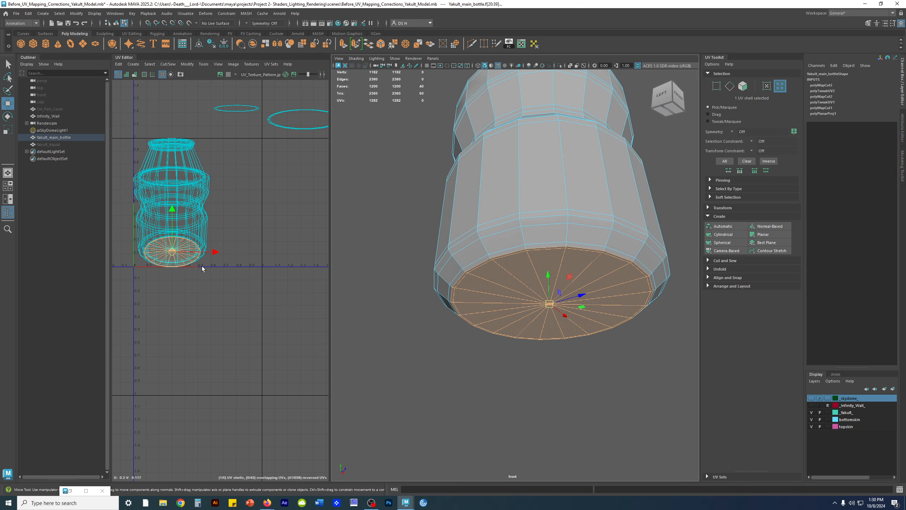
alt+middle_drag(251, 242, 233, 252)
drag(155, 261, 290, 178)
click(293, 213)
Step: Return to edge selection and cut the UVs along the edge loop around the floor inside the bottle, clearing the selection
alt+drag(611, 189, 500, 170)
alt+right_drag(500, 170, 724, 288)
alt+drag(599, 257, 562, 231)
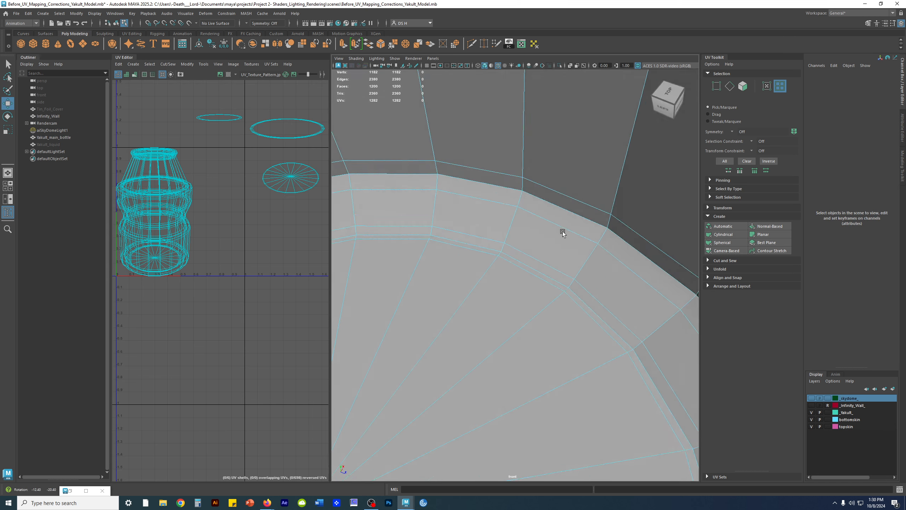
alt+middle_drag(562, 230, 567, 190)
alt+right_drag(566, 190, 536, 181)
alt+middle_drag(537, 181, 524, 197)
right_drag(530, 190, 555, 2)
alt+right_drag(577, 210, 483, 216)
alt+drag(484, 225, 502, 225)
double_click(512, 218)
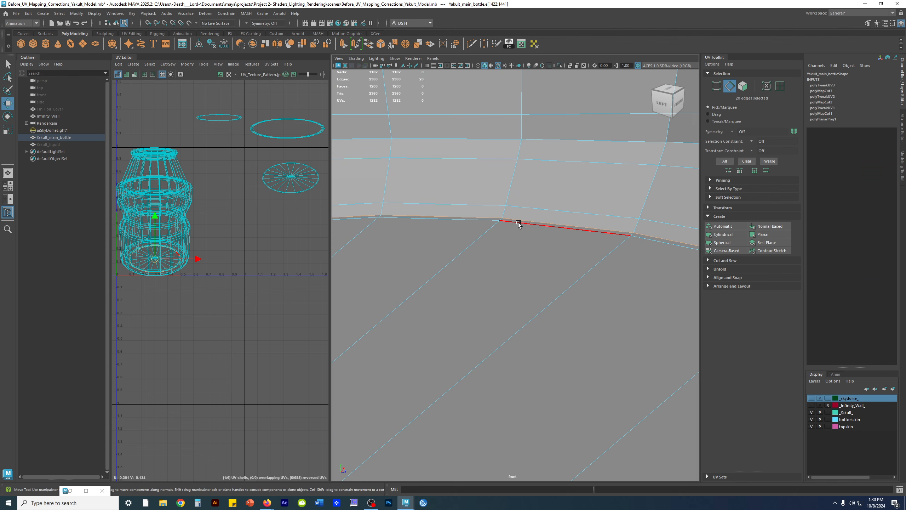
mouse_move(256, 273)
alt+middle_down()
mouse_move(260, 285)
mouse_move(252, 270)
alt+middle_up()
shift+right_drag(241, 239, 215, 243)
click(240, 310)
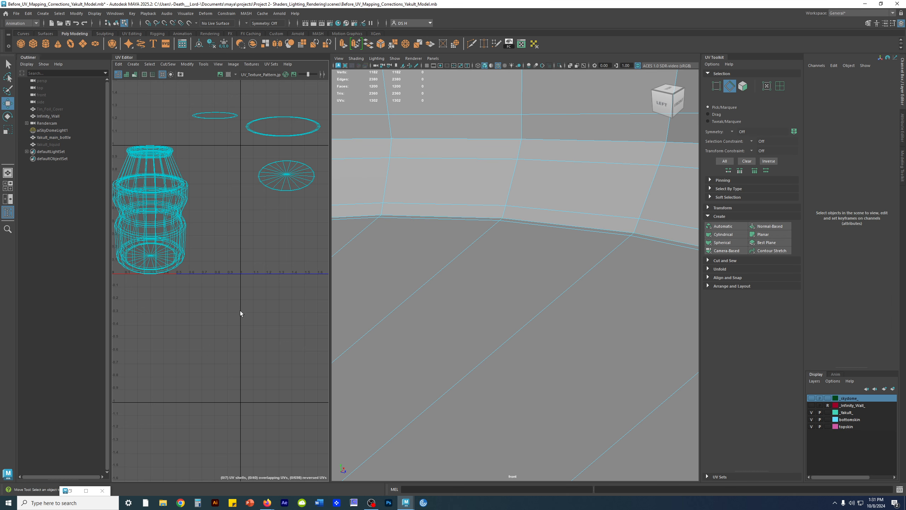
Step: In UV shell selection, move the inside floor's disc shell right of the bottle UVs, below the underside disc, and deselect it
click(781, 87)
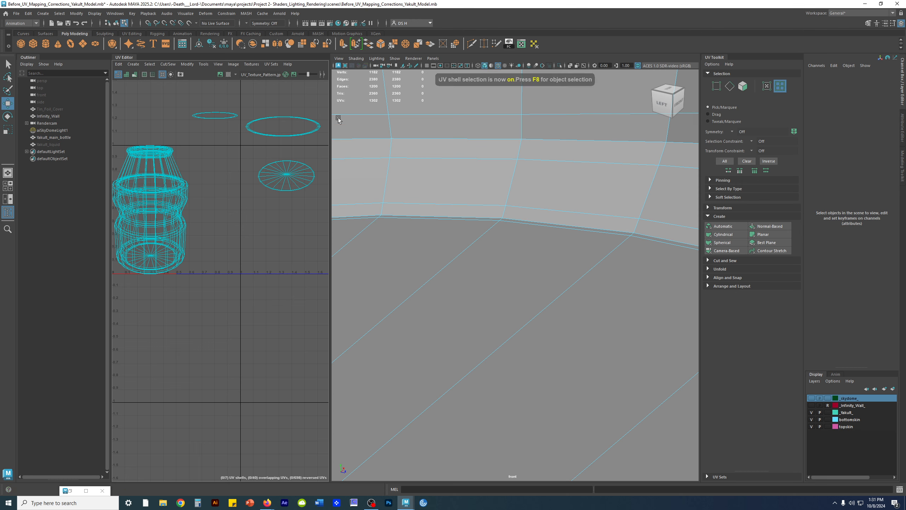
click(462, 309)
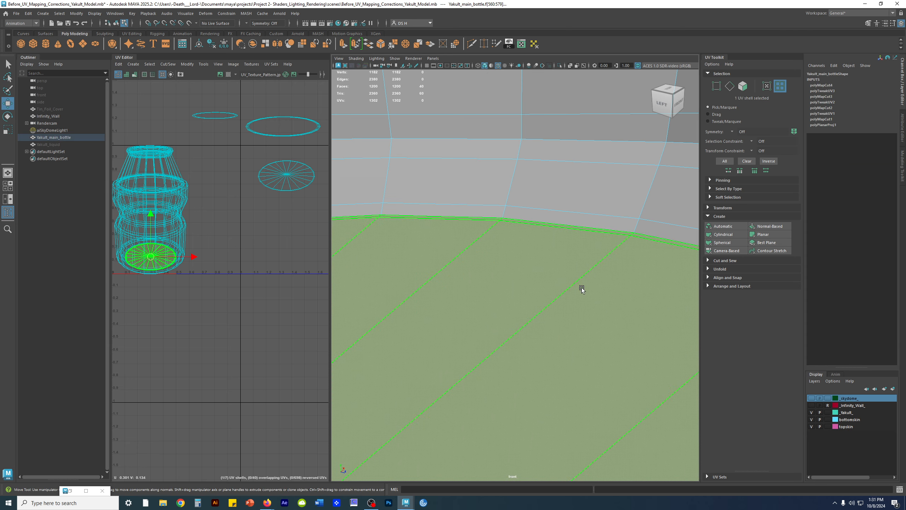
alt+right_drag(583, 288, 532, 291)
alt+drag(532, 291, 532, 303)
alt+right_drag(251, 286, 212, 268)
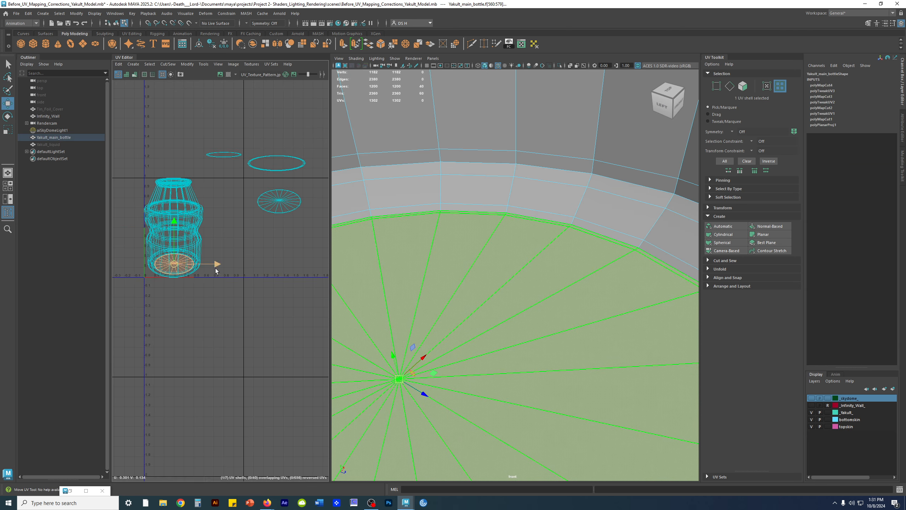
alt+middle_drag(212, 268, 230, 277)
drag(196, 269, 310, 234)
click(571, 349)
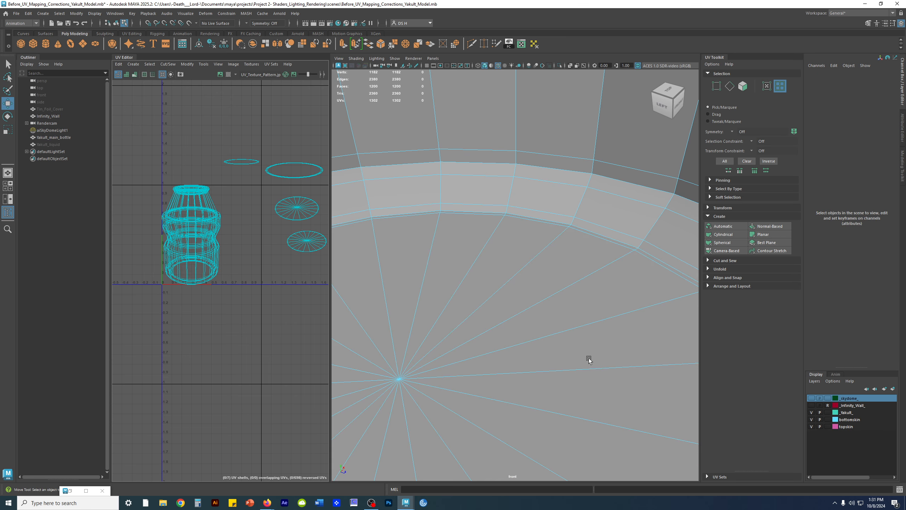
Step: Select the rim's ring shell and move it up and left to an empty area above the bottle UVs
alt+right_drag(601, 345, 574, 168)
alt+middle_drag(574, 168, 601, 230)
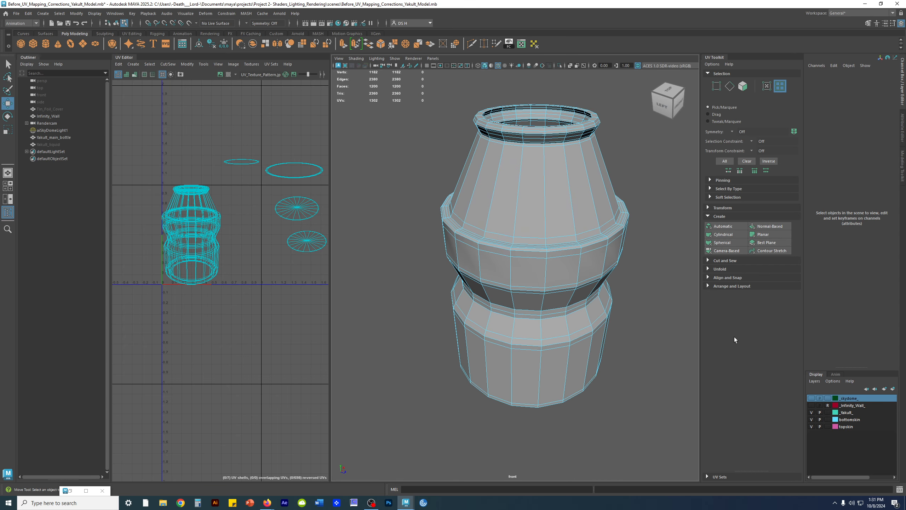
click(253, 163)
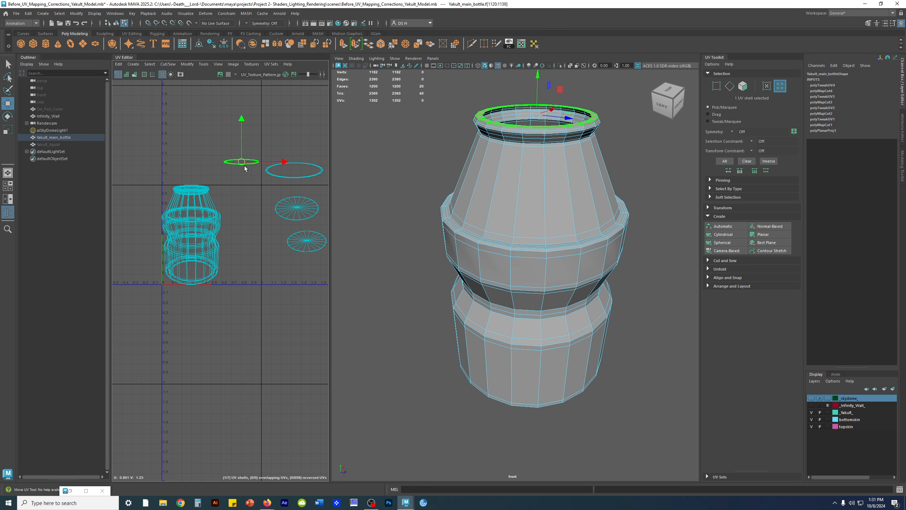
drag(241, 162, 218, 129)
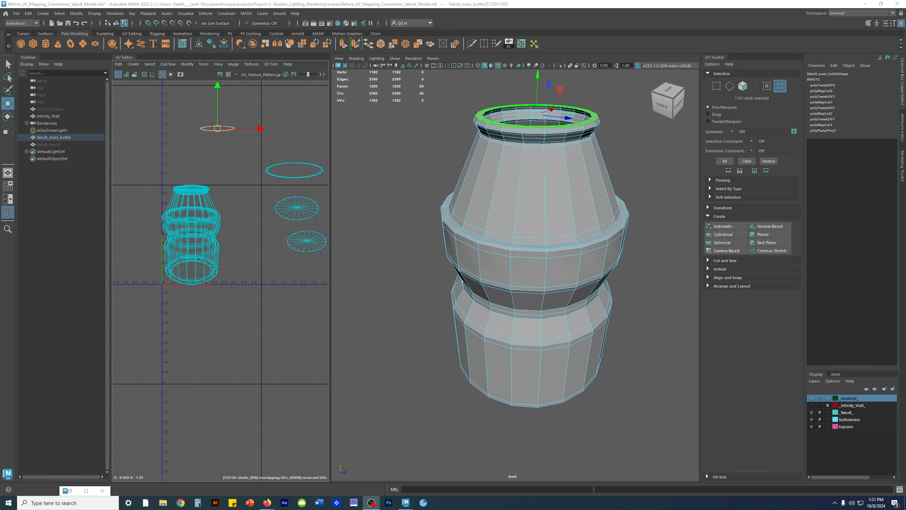
Step: Undo the unfold of the rim's ring shell and collapse the UV projection creation options
key(ctrl+z)
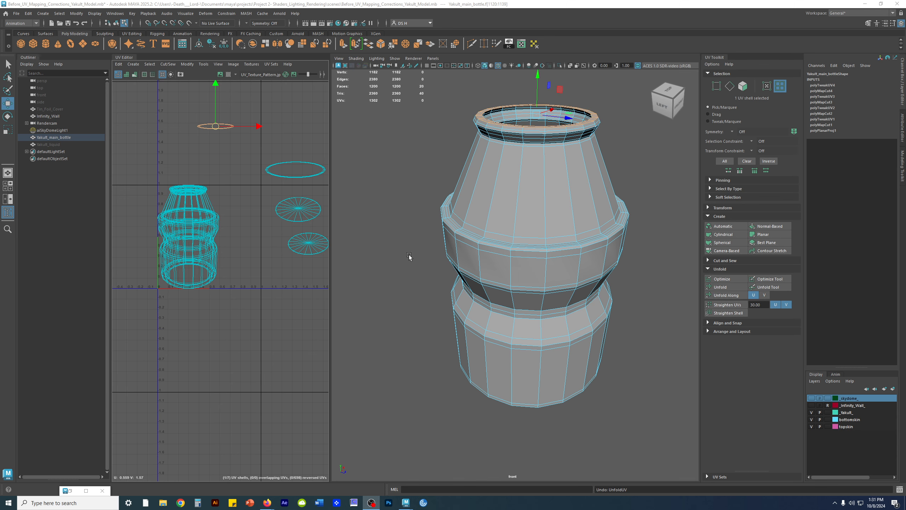
alt+middle_drag(253, 210, 267, 239)
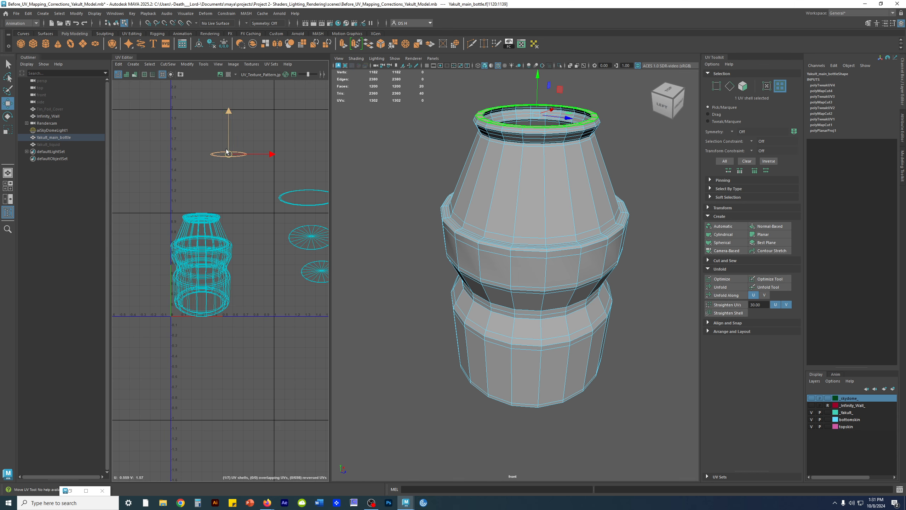
alt+drag(489, 119, 498, 154)
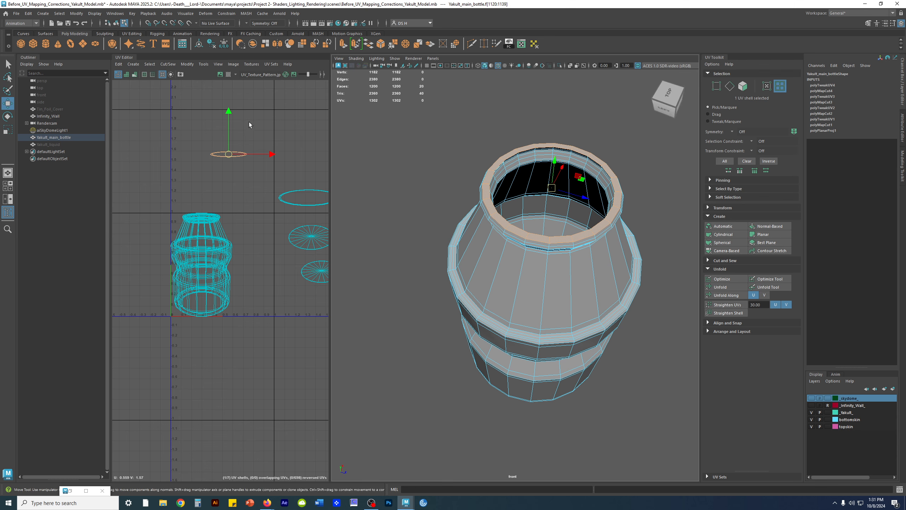
scroll(250, 124, up, 3)
alt+middle_drag(232, 275, 244, 217)
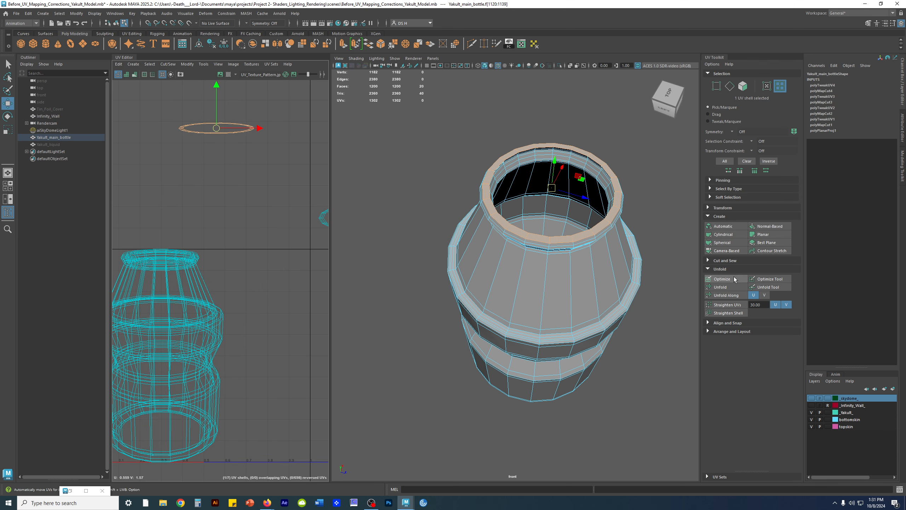
click(724, 216)
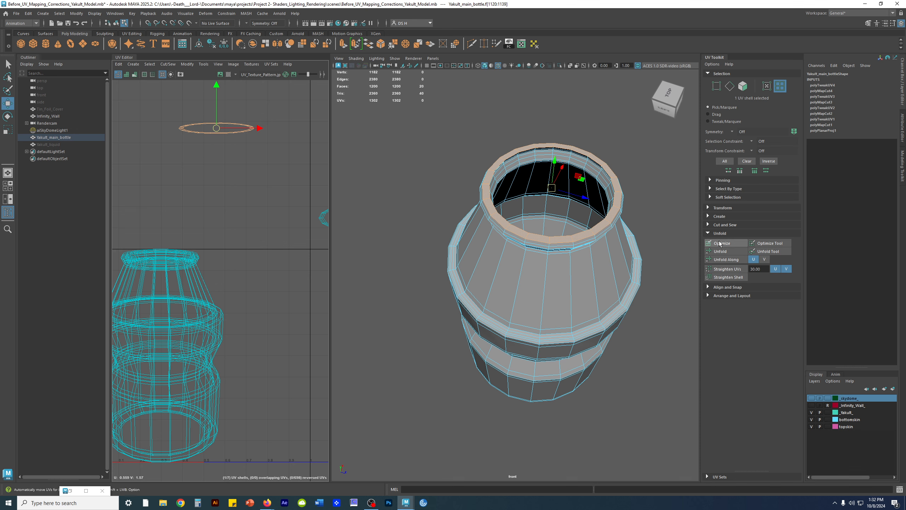
Step: Unfold the rim's small ring shell and the larger shoulder ring shell one after the other
click(730, 253)
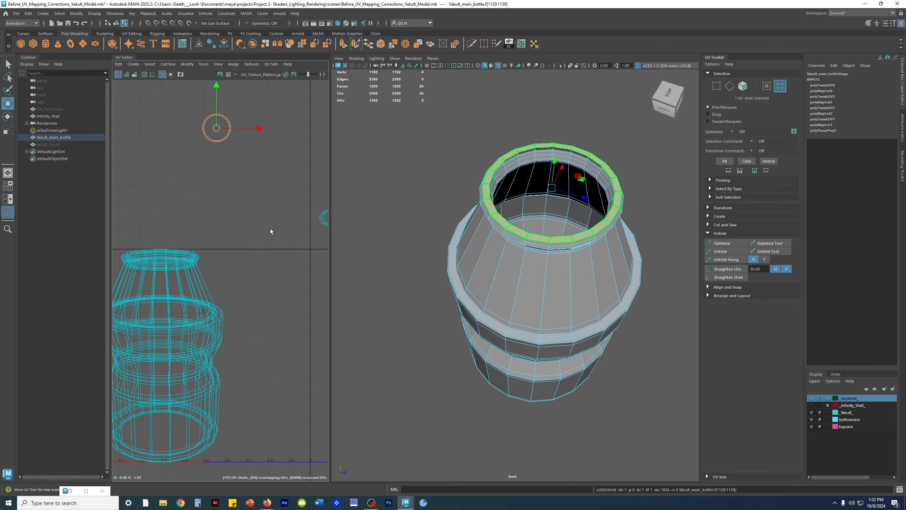
scroll(269, 228, up, 3)
click(286, 182)
scroll(275, 207, down, 4)
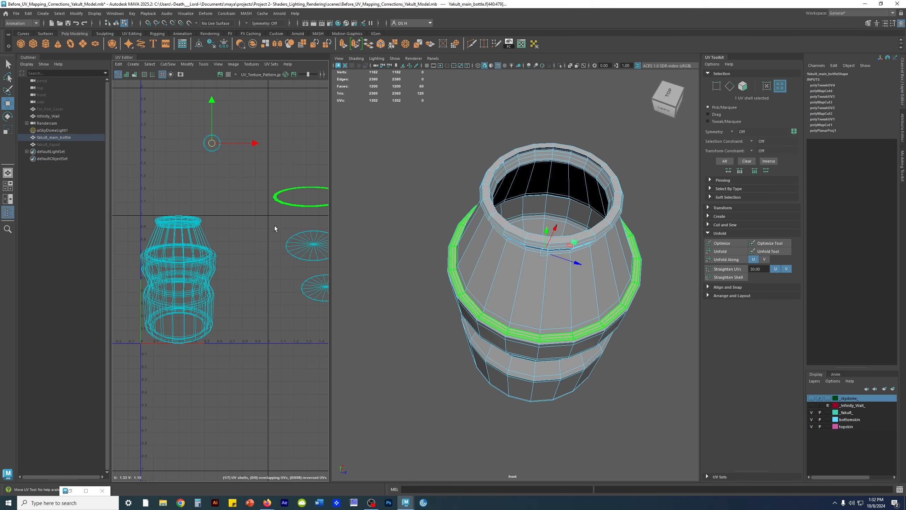
click(278, 216)
alt+middle_drag(278, 216, 201, 206)
click(242, 175)
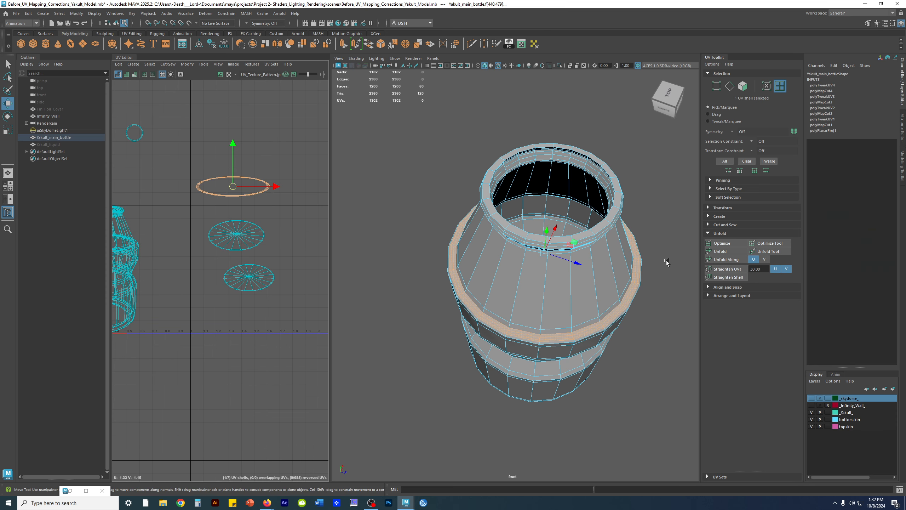
click(726, 252)
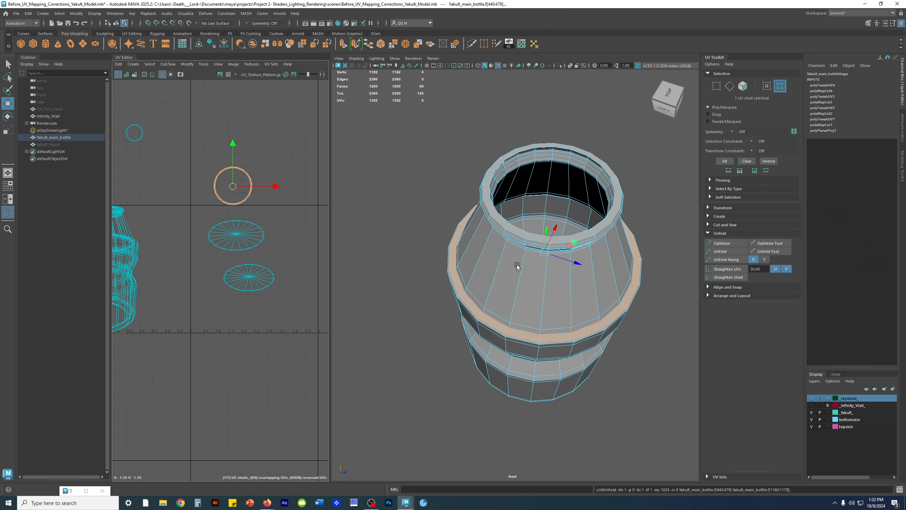
Step: Unfold the underside disc shell and the inside floor's disc shell separately, and clear the selection
click(247, 239)
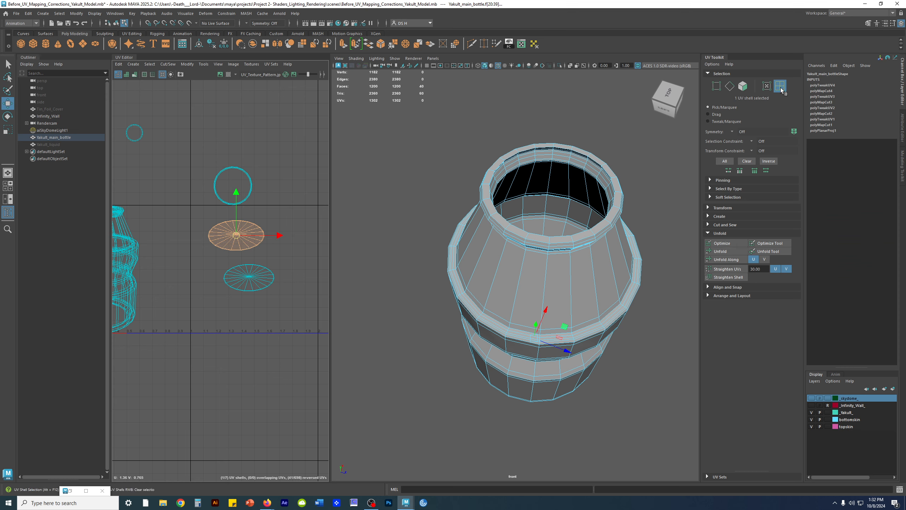
click(727, 252)
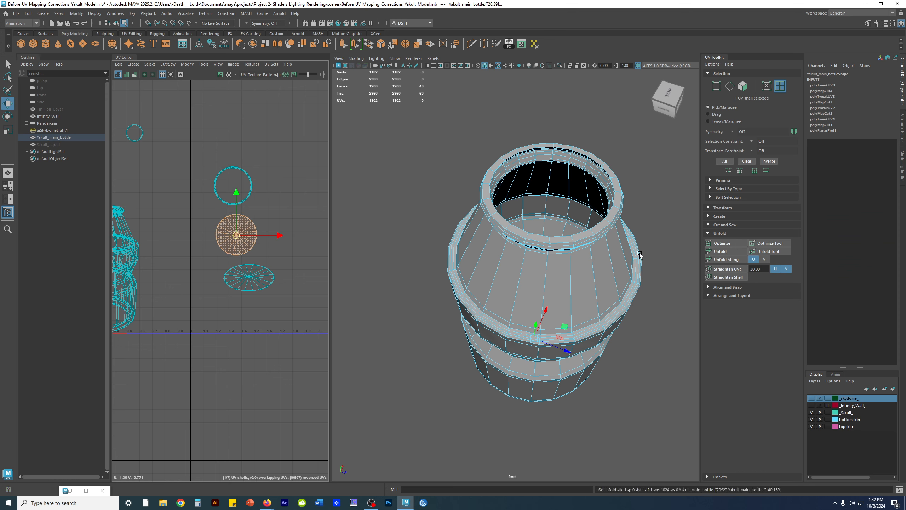
click(249, 277)
click(726, 252)
click(219, 317)
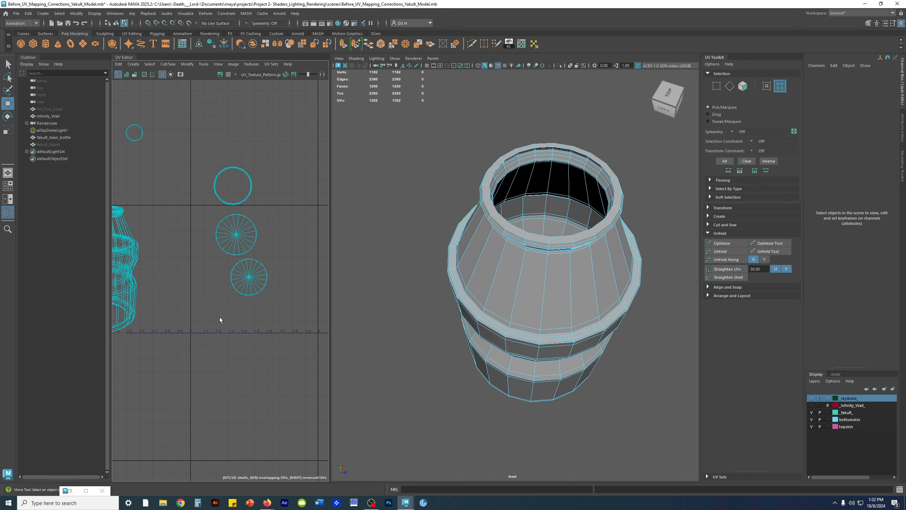
Step: Return to edge selection and select the vertical edge loop running down one side of the bottle
alt+middle_drag(224, 352, 310, 416)
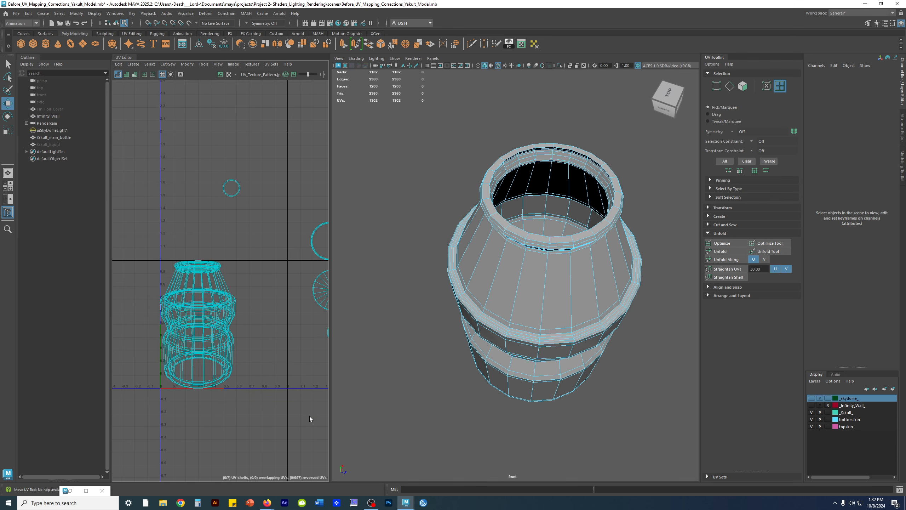
alt+drag(605, 259, 566, 171)
alt+middle_drag(545, 207, 563, 205)
alt+drag(563, 205, 649, 157)
alt+drag(536, 175, 523, 194)
click(520, 180)
right_click(522, 169)
click(521, 150)
double_click(515, 190)
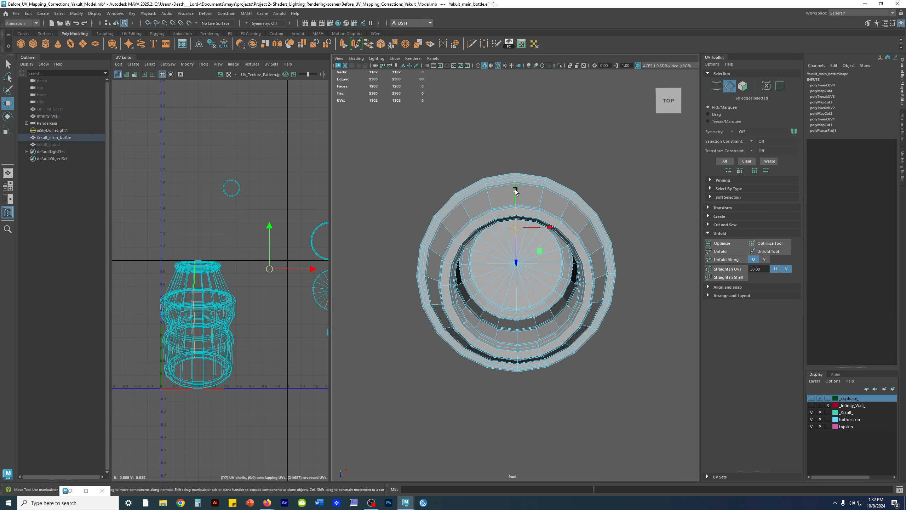
Step: With the Select tool, remove the larger ring's and both discs' edges from the edge selection in the UV layout
alt+drag(556, 197, 561, 190)
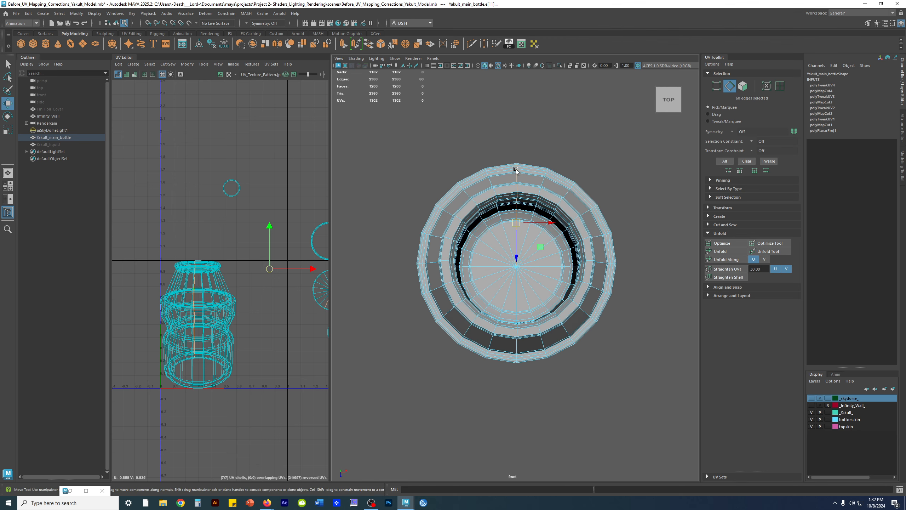
scroll(527, 169, up, 5)
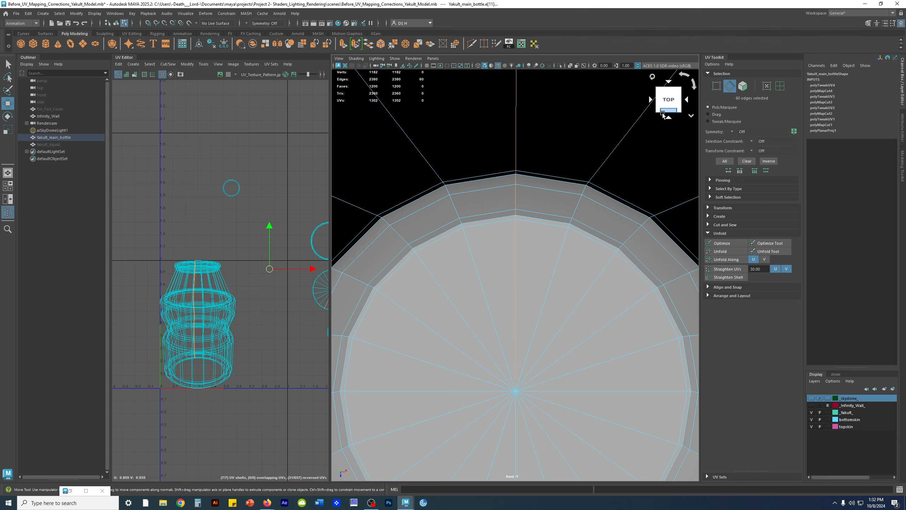
alt+middle_drag(580, 330, 582, 178)
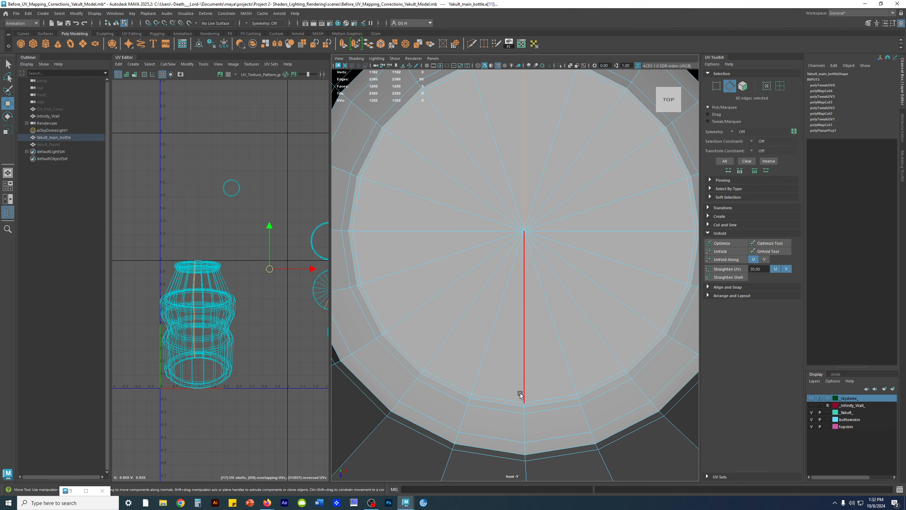
scroll(542, 215, down, 10)
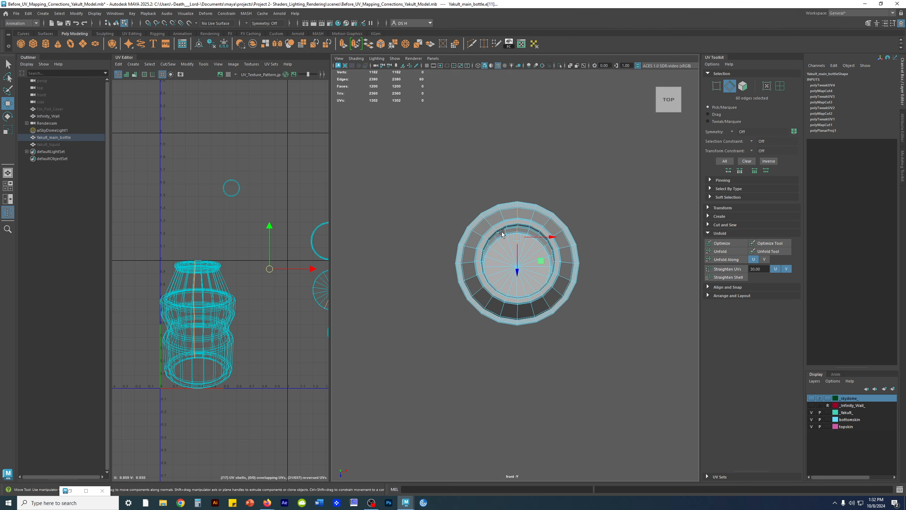
alt+drag(539, 223, 540, 257)
key(q)
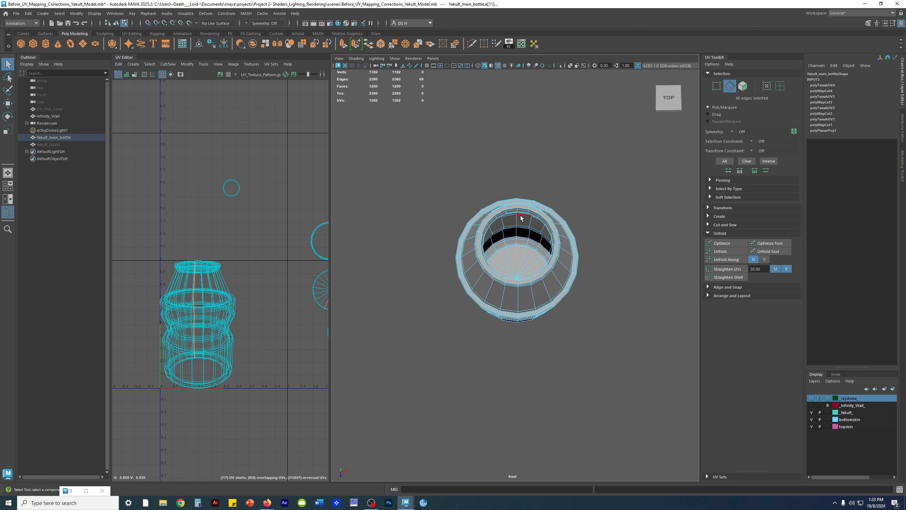
alt+right_drag(559, 215, 635, 238)
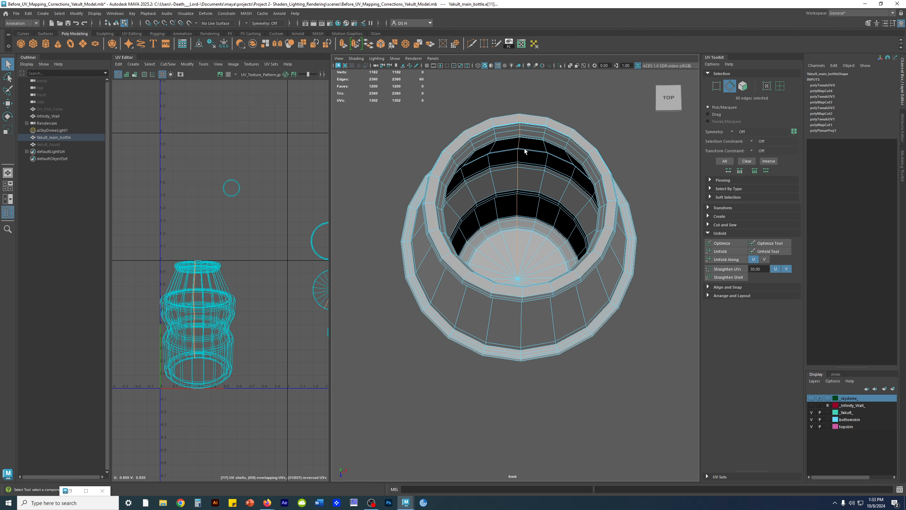
alt+middle_drag(215, 287, 161, 201)
scroll(234, 232, down, 3)
alt+middle_drag(266, 208, 260, 245)
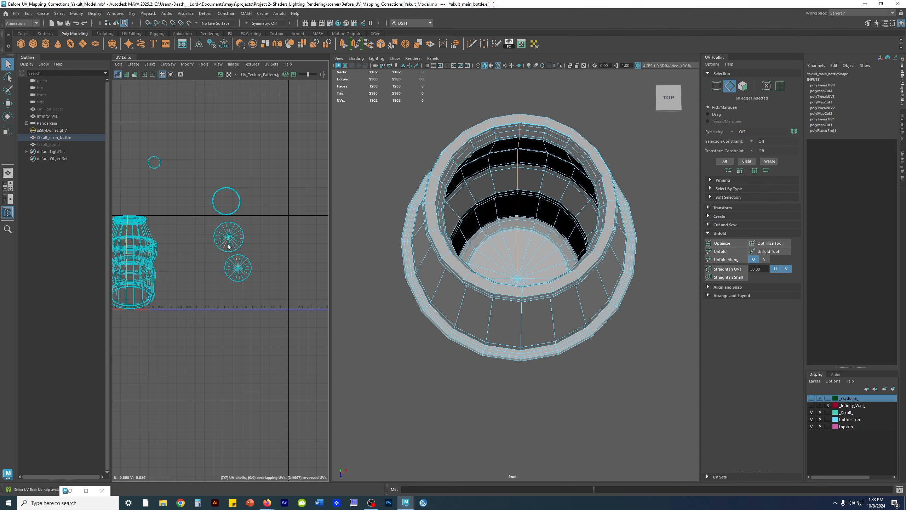
alt+middle_drag(239, 266, 261, 229)
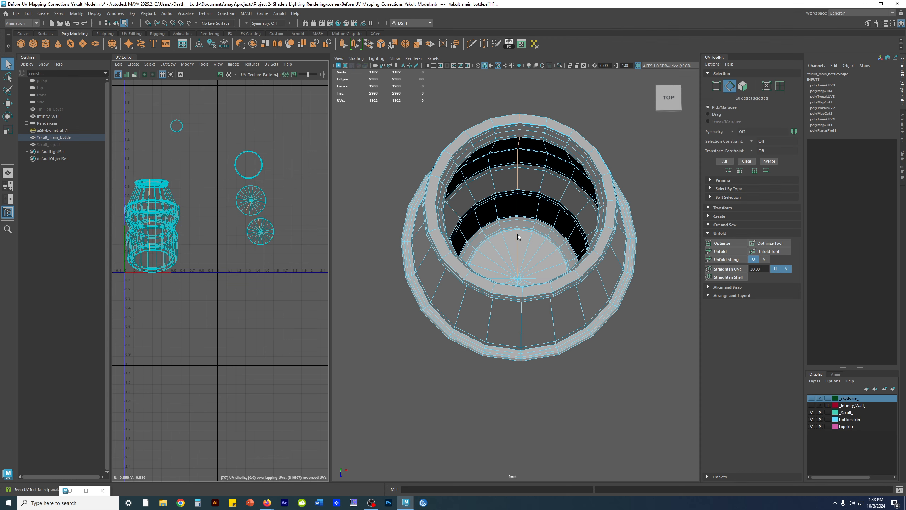
mouse_move(515, 234)
alt+mouse_down()
mouse_move(515, 425)
mouse_move(517, 221)
alt+mouse_up()
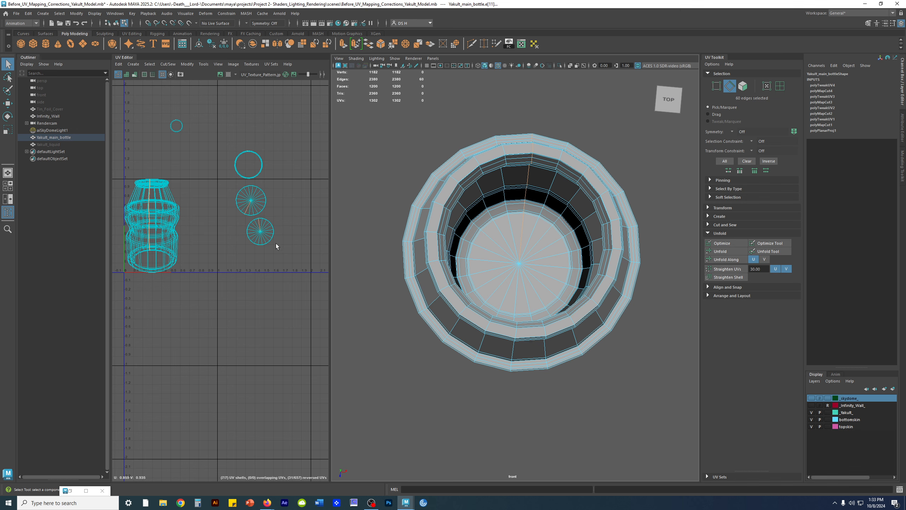
drag(208, 257, 293, 130)
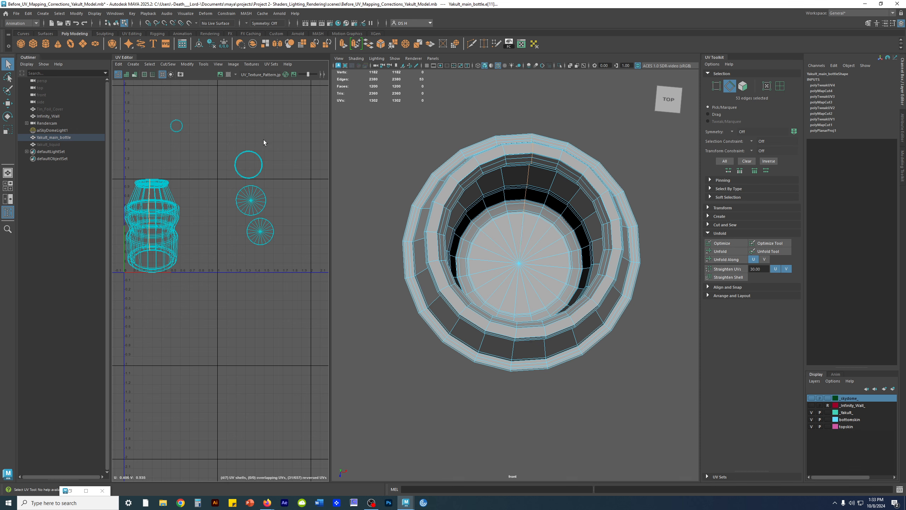
Step: Examine the ring shells in the UV layout and the selected vertical seam on the bottle's rim, inner wall and outer wall
scroll(187, 174, up, 5)
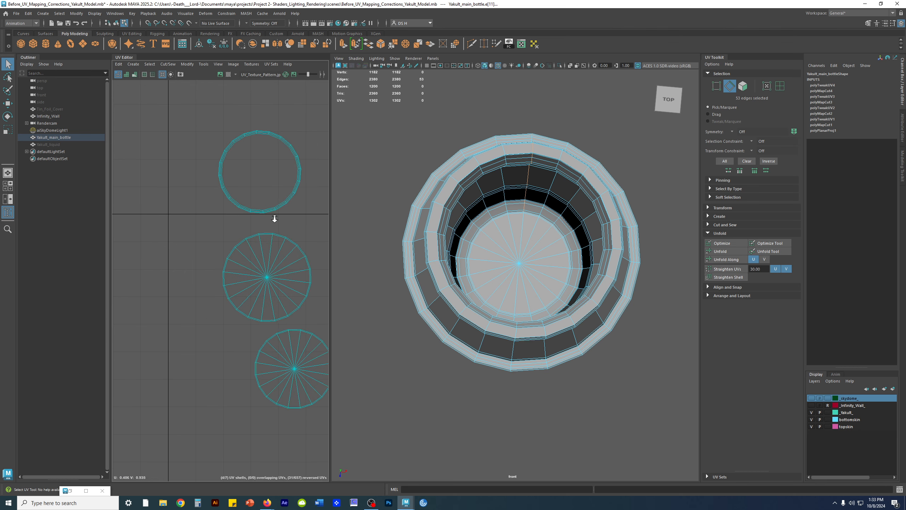
alt+middle_drag(196, 138, 396, 315)
alt+right_drag(172, 176, 299, 243)
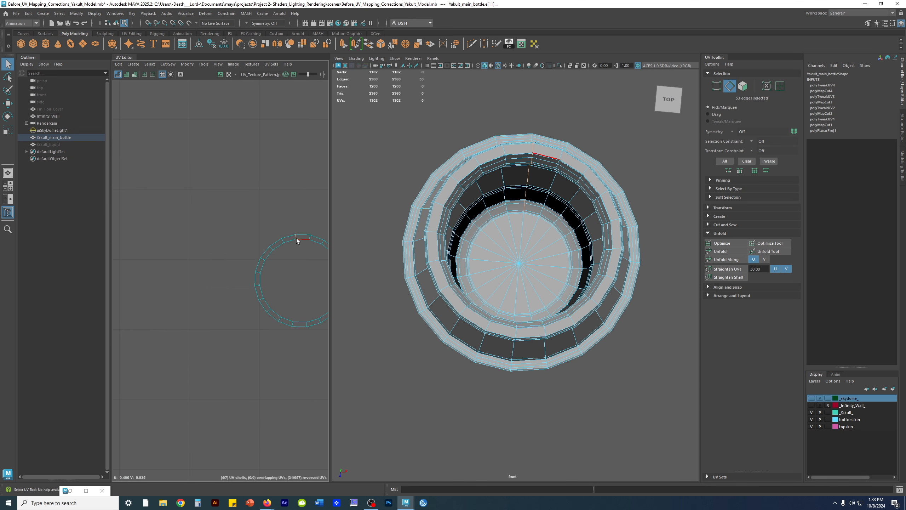
alt+drag(572, 316, 510, 193)
alt+middle_drag(510, 193, 511, 236)
scroll(512, 214, up, 5)
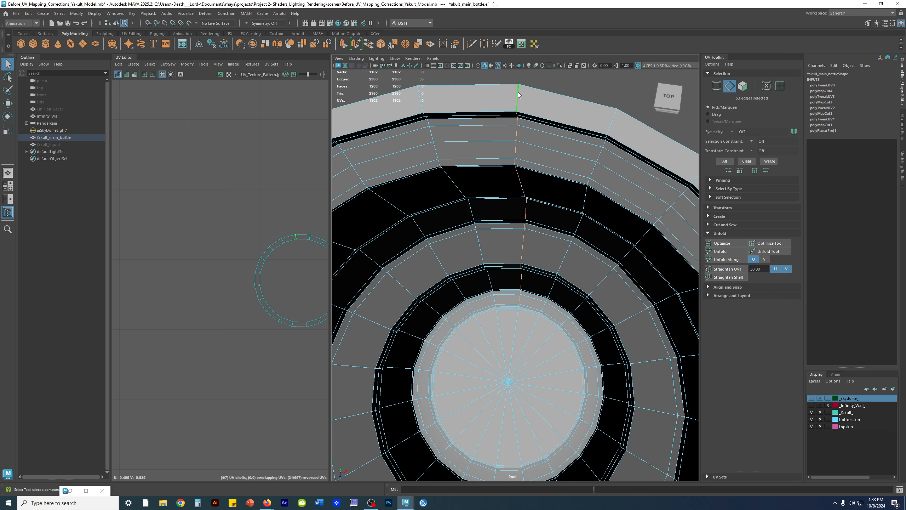
scroll(280, 188, down, 3)
scroll(257, 211, down, 5)
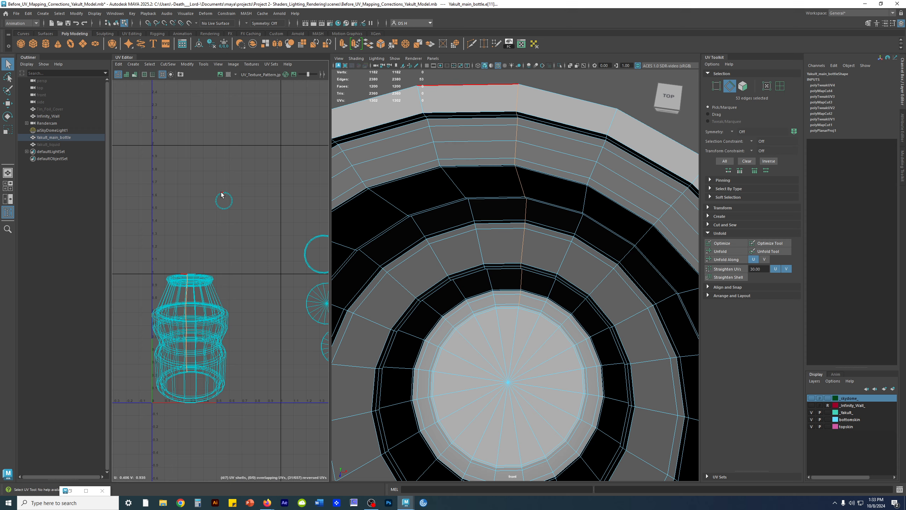
alt+right_drag(223, 194, 315, 318)
alt+middle_drag(316, 318, 186, 239)
alt+right_drag(132, 194, 278, 257)
alt+middle_drag(242, 223, 36, 188)
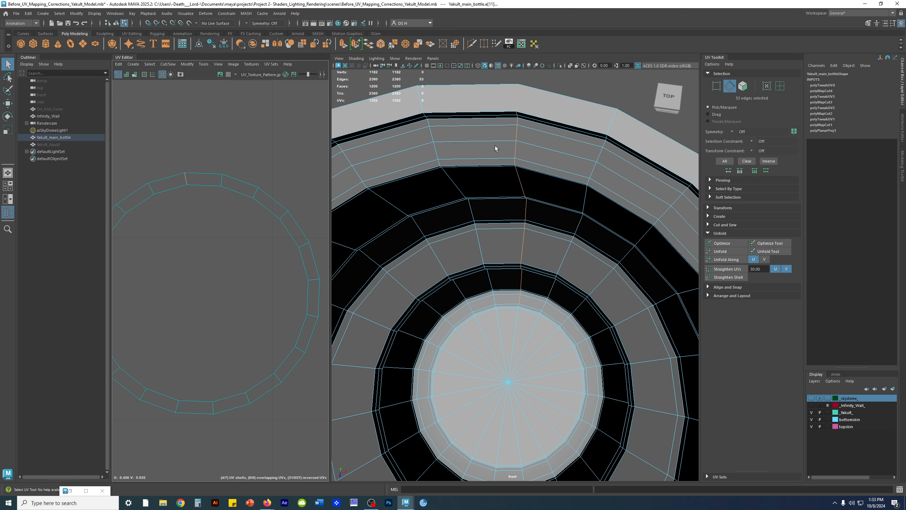
scroll(179, 214, down, 1)
alt+right_drag(204, 209, 71, 270)
alt+middle_drag(195, 332, 231, 166)
alt+right_drag(517, 336, 438, 352)
alt+drag(499, 360, 537, 331)
alt+drag(595, 330, 468, 311)
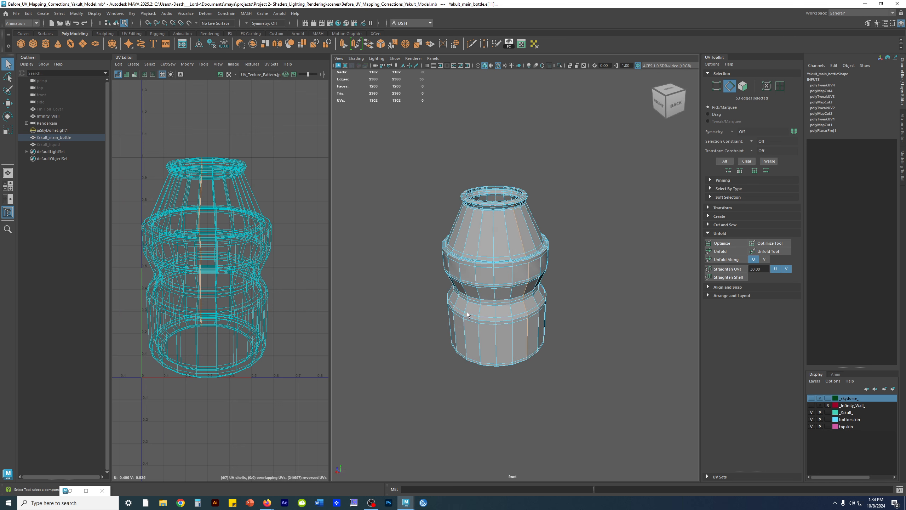
Step: Cut the UVs along the selected vertical edges of the bottle and rim ring, and clear the selection
alt+drag(495, 252, 626, 299)
alt+middle_drag(557, 284, 602, 243)
alt+right_drag(202, 221, 38, 227)
alt+middle_drag(228, 207, 194, 230)
shift+right_click(146, 171)
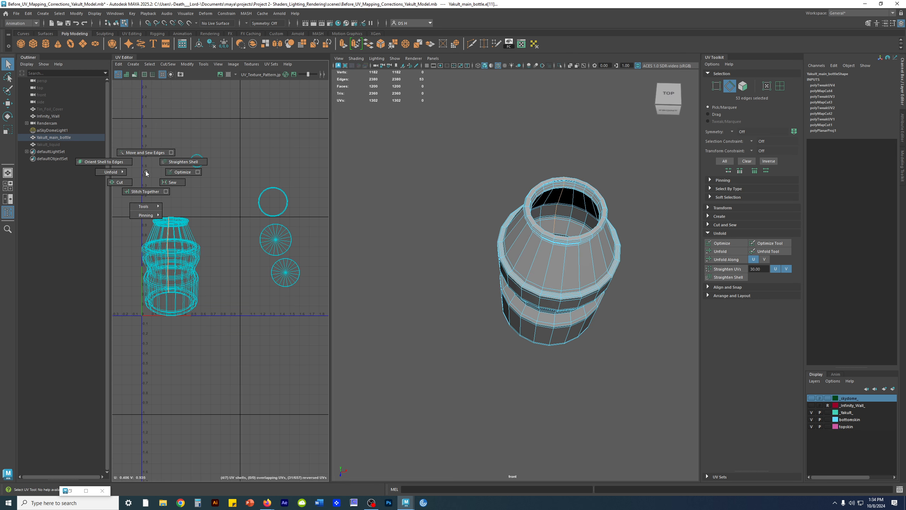
click(120, 183)
click(171, 140)
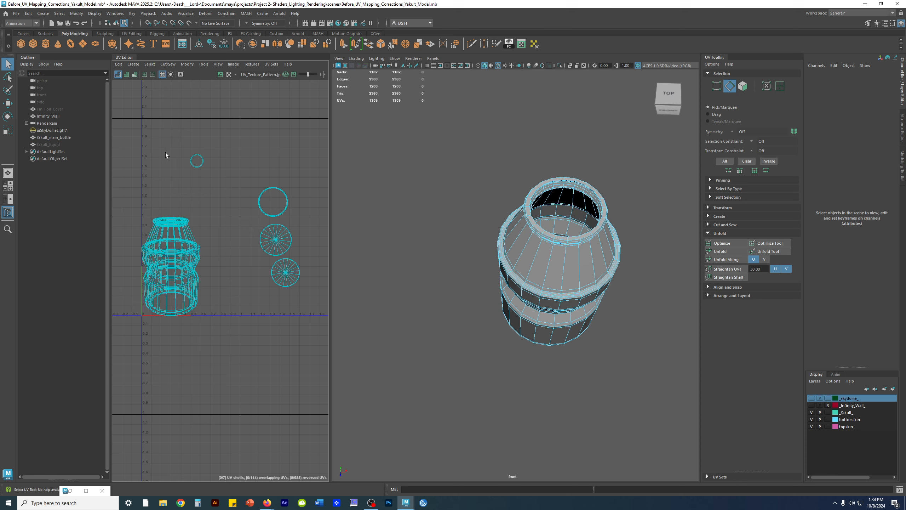
Step: Switch from edge selection back to UV shell selection with the bottle's outer side in view
click(780, 85)
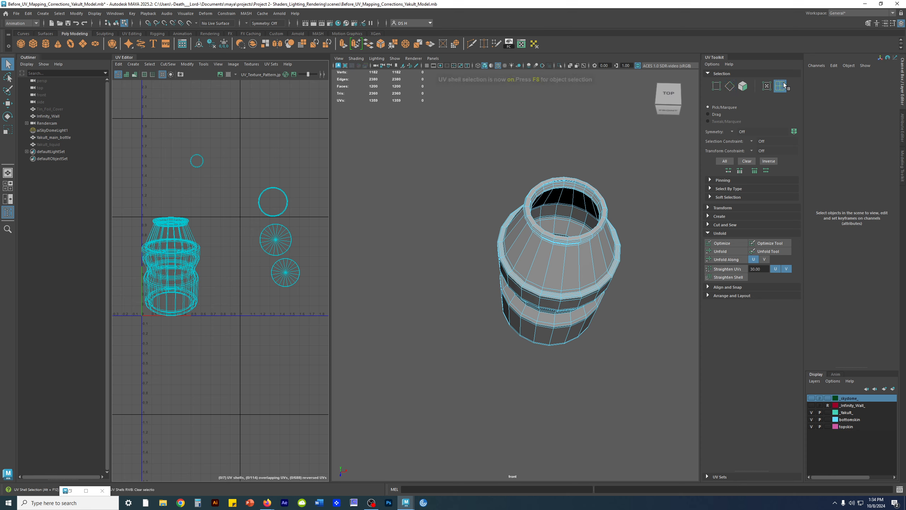
click(190, 251)
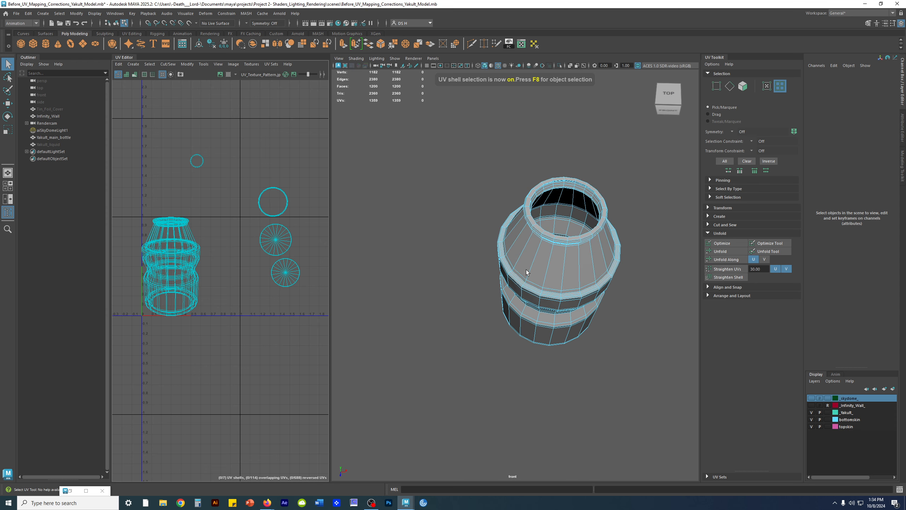
alt+drag(600, 297, 614, 259)
alt+middle_drag(613, 260, 552, 242)
scroll(546, 234, up, 2)
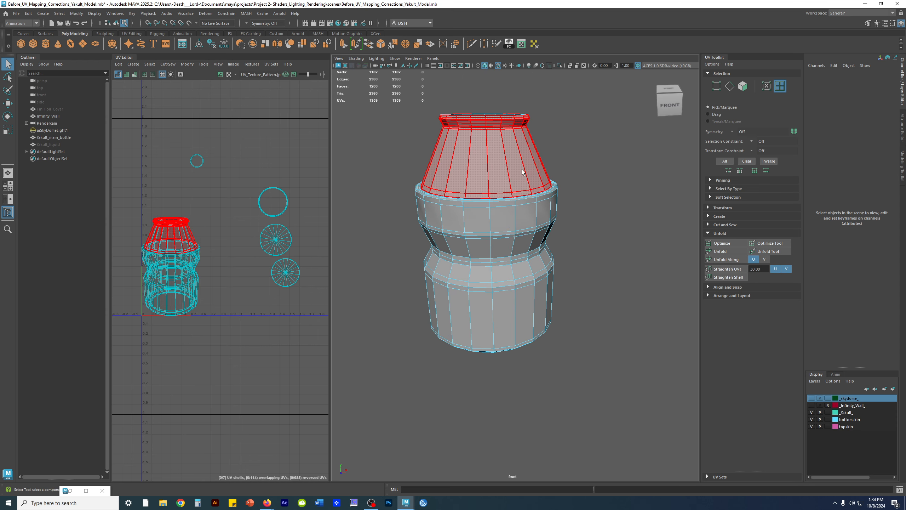
Step: Try moving the bottle's upper neck shell up from the overlapping bottle UVs, and undo the move
click(520, 170)
key(w)
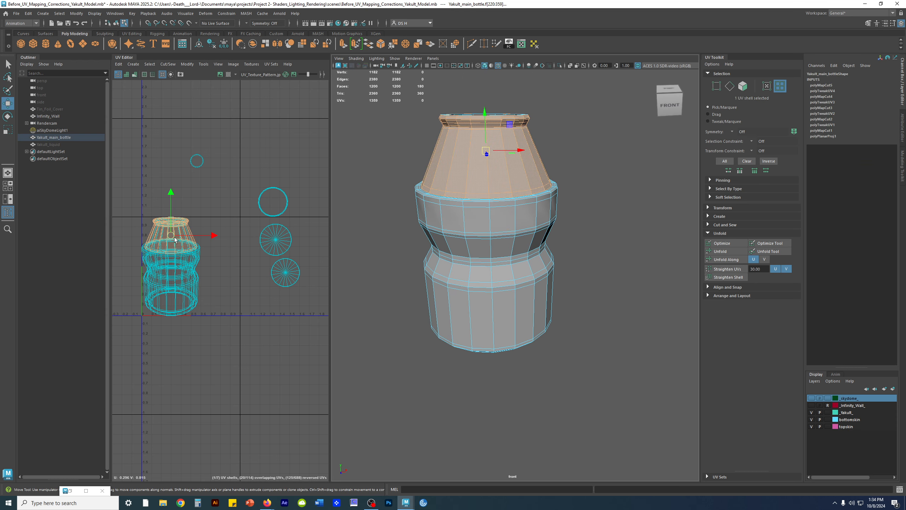
drag(175, 234, 186, 194)
key(ctrl+z)
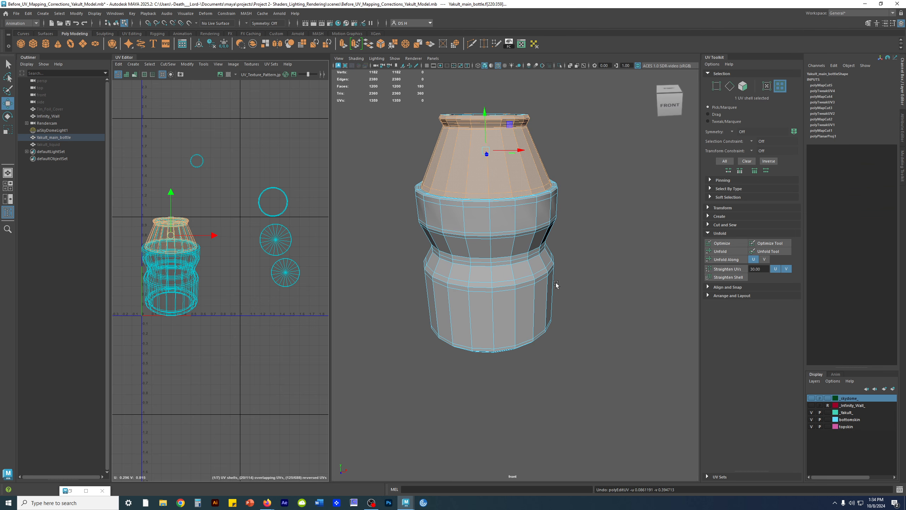
Step: Try moving the bottle's outer lower body shell below the other UVs, and undo the move
click(496, 220)
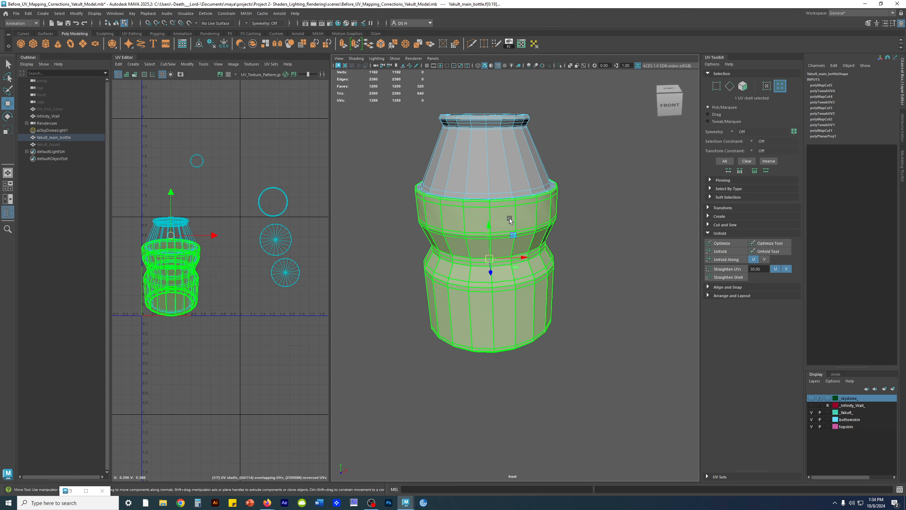
drag(170, 239, 222, 362)
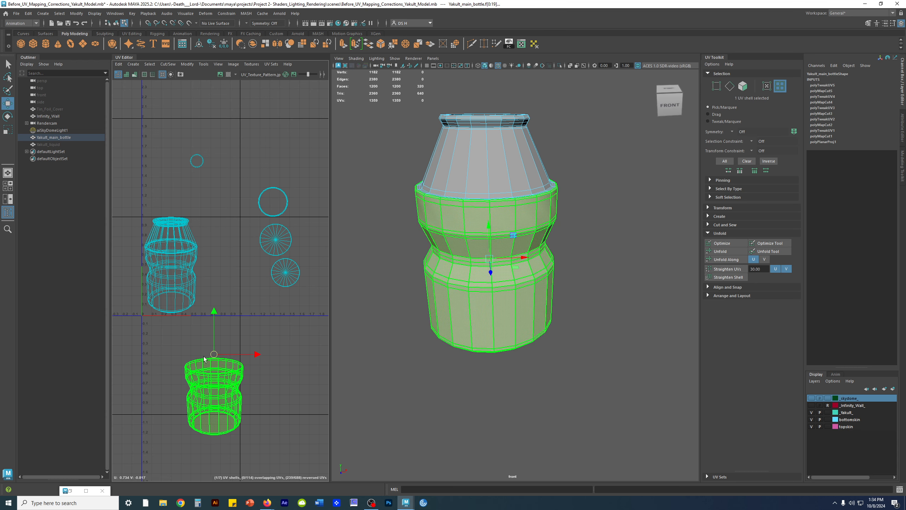
key(ctrl+z)
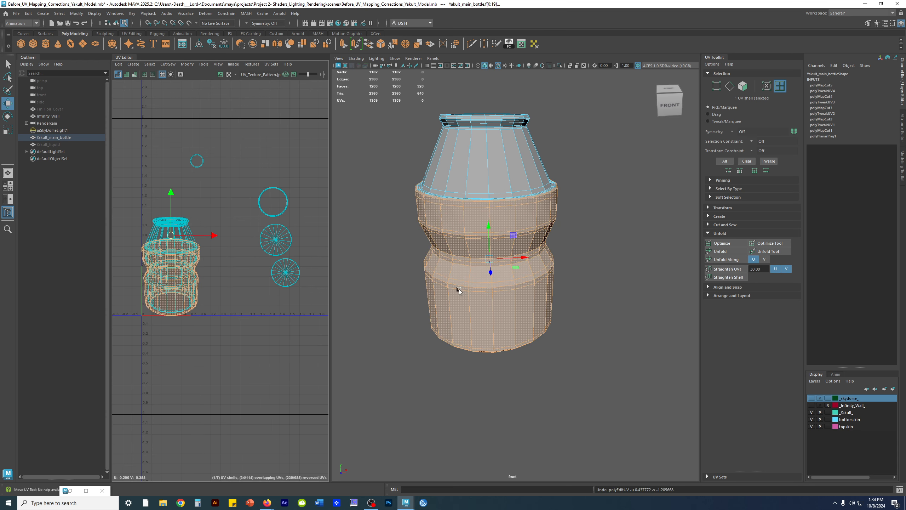
Step: Select the bottle's outer neck and outer lower body shells together and move them below the remaining UV shells
alt+drag(662, 311, 635, 322)
click(628, 319)
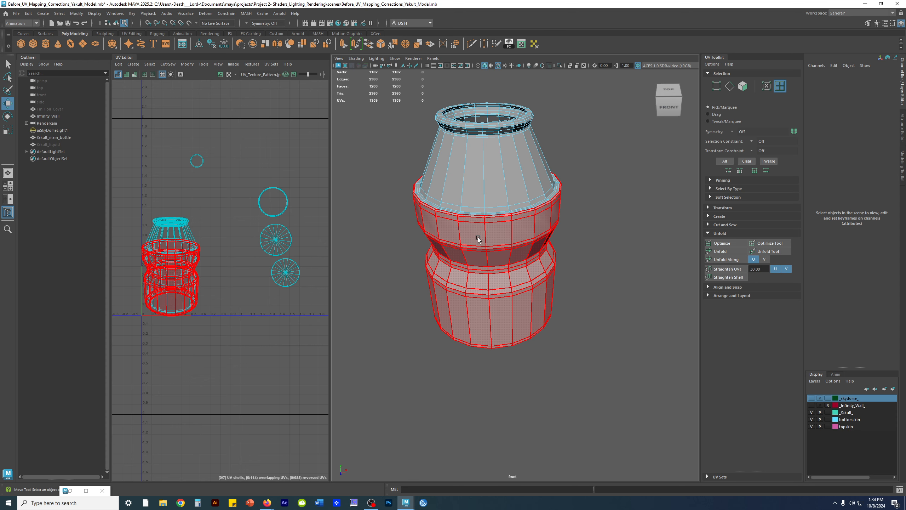
click(506, 236)
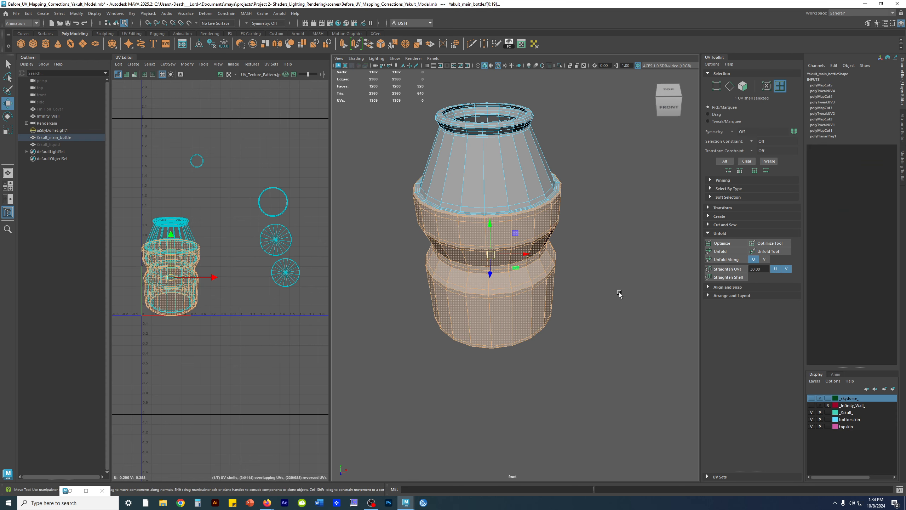
shift+click(485, 161)
alt+middle_drag(228, 302, 251, 293)
alt+right_drag(252, 292, 199, 279)
alt+middle_drag(199, 279, 167, 270)
click(217, 259)
middle_drag(179, 332, 186, 332)
click(181, 215)
middle_drag(168, 274, 153, 306)
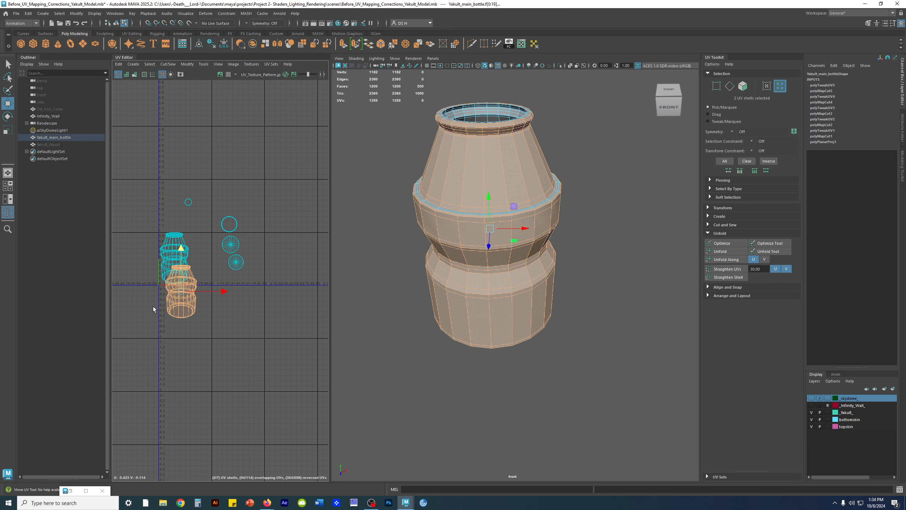
drag(181, 291, 240, 321)
Step: Select the bottle's inner wall shell and shift it slightly up and to the left in the UV layout
alt+middle_drag(240, 321, 244, 316)
alt+right_drag(244, 316, 286, 330)
alt+middle_drag(285, 331, 230, 297)
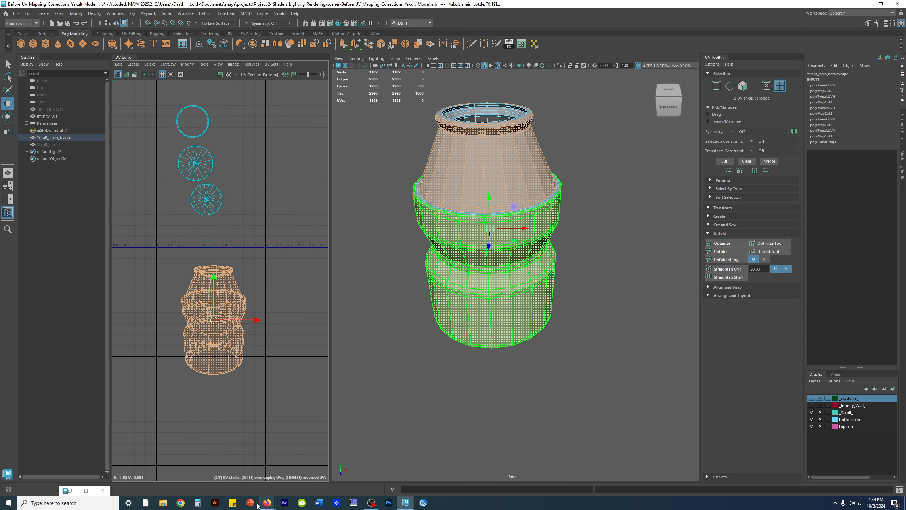
click(271, 394)
drag(270, 392, 170, 257)
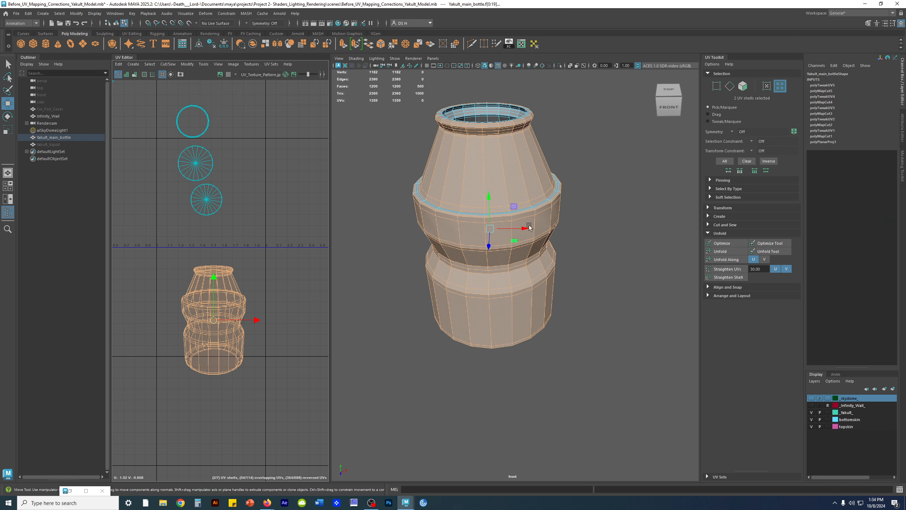
alt+middle_drag(191, 249, 318, 340)
click(198, 290)
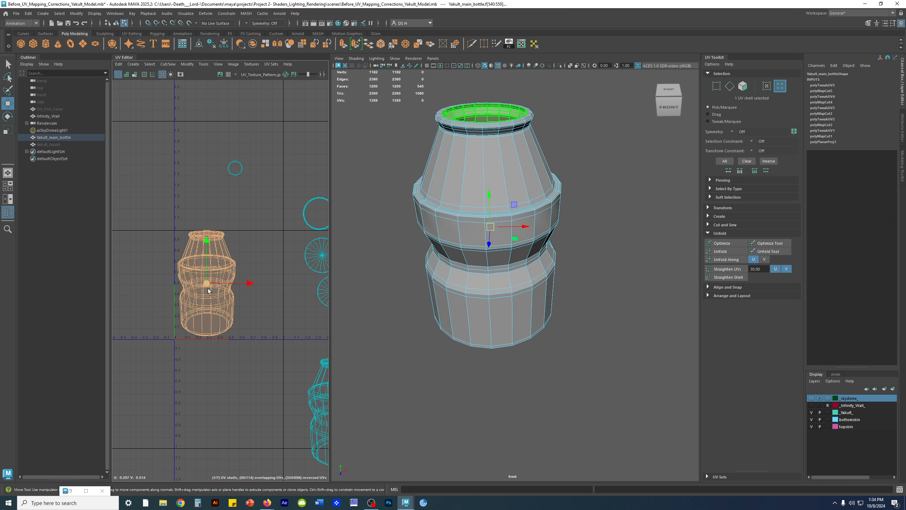
drag(287, 215, 101, 269)
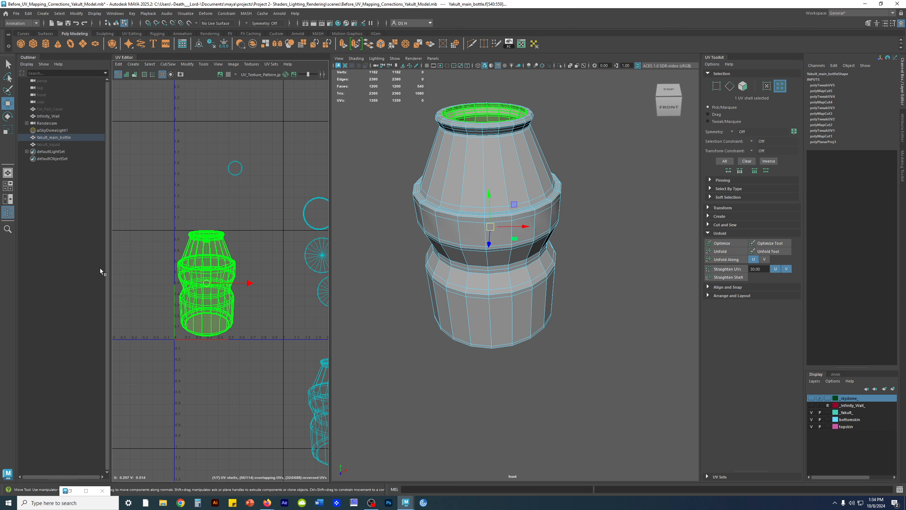
drag(206, 282, 200, 275)
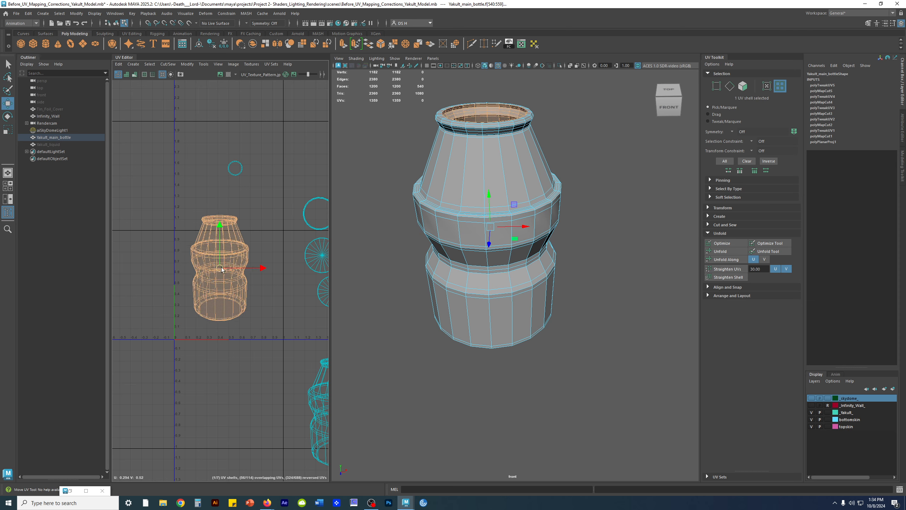
Step: Look inside the bottle and select both outer shells again in the UV layout
alt+drag(585, 217, 568, 239)
scroll(182, 280, down, 4)
alt+middle_drag(182, 280, 175, 282)
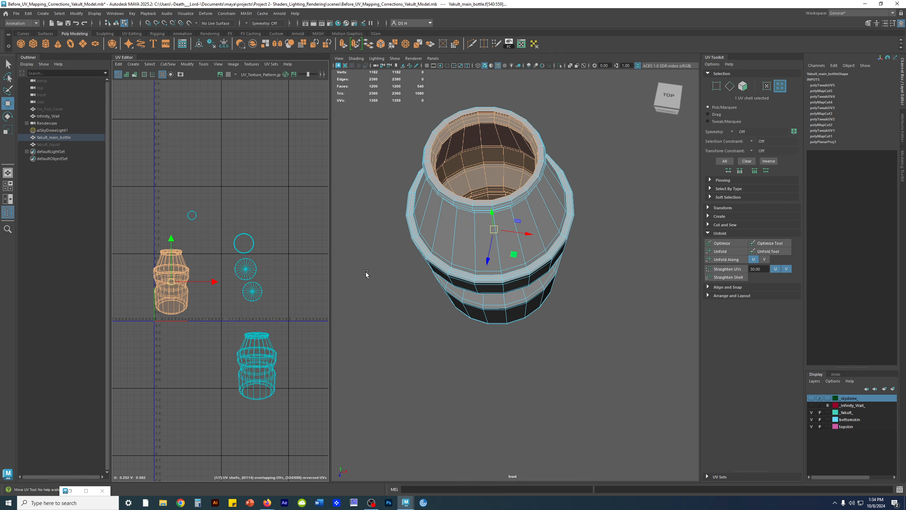
alt+drag(630, 272, 617, 262)
alt+middle_drag(584, 245, 630, 278)
alt+drag(630, 278, 647, 256)
alt+middle_drag(188, 355, 170, 286)
drag(187, 260, 290, 372)
Step: Unfold the selected outer neck and lower body shells, and optimize them once
alt+drag(561, 296, 568, 317)
alt+right_drag(567, 317, 614, 303)
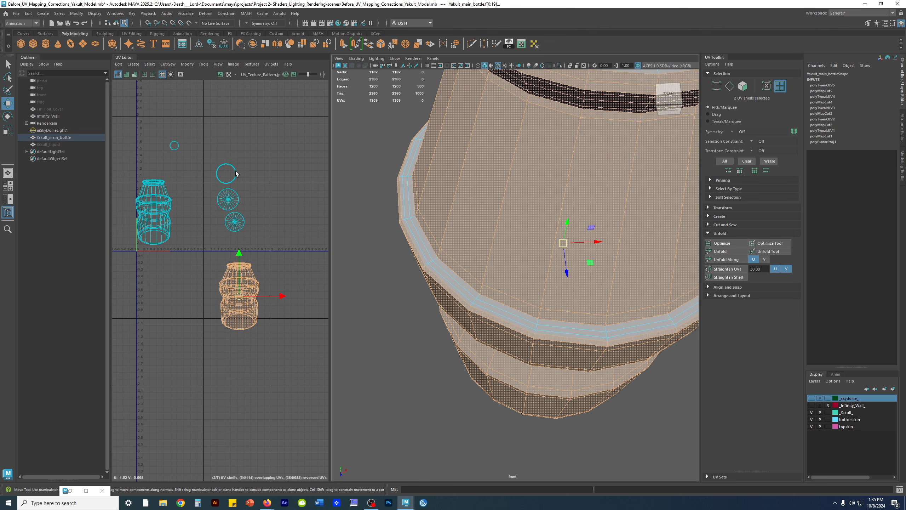
alt+drag(670, 302, 619, 241)
scroll(619, 241, down, 5)
alt+middle_drag(497, 223, 545, 234)
alt+drag(545, 234, 559, 239)
alt+middle_drag(147, 237, 95, 241)
shift+right_click(239, 186)
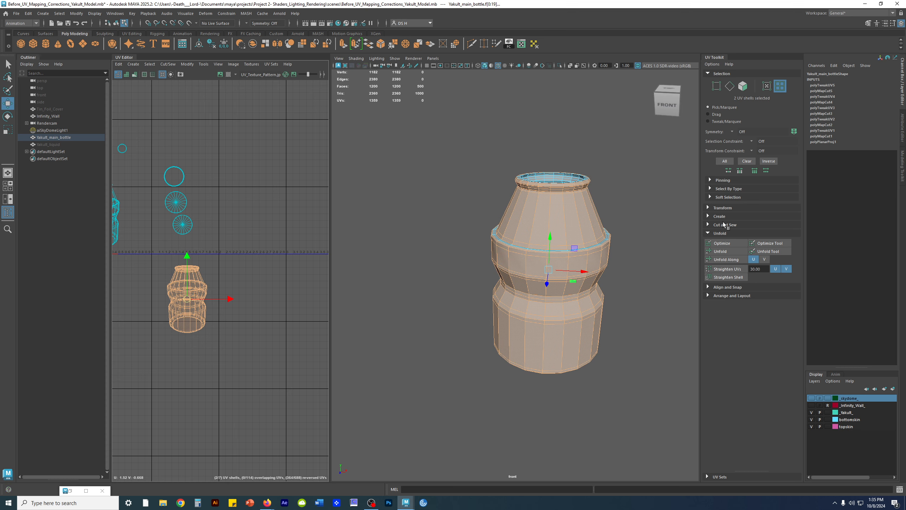
click(722, 252)
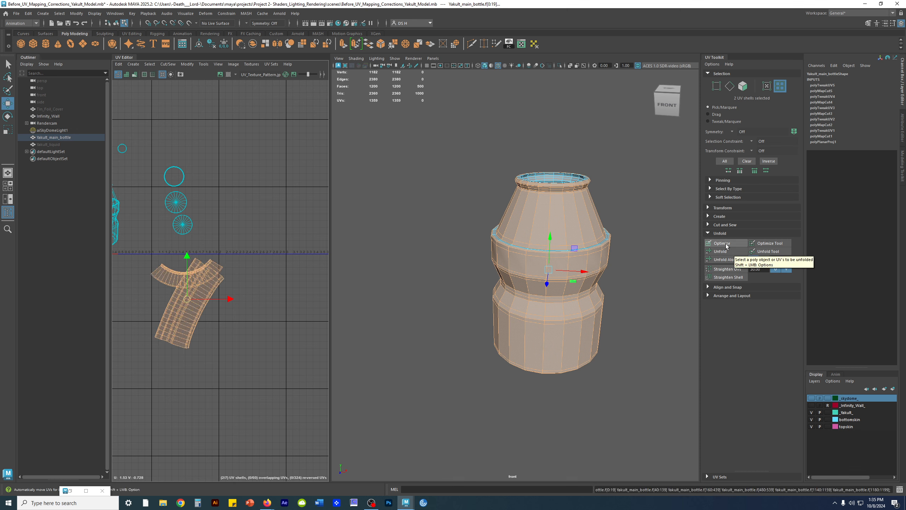
click(727, 244)
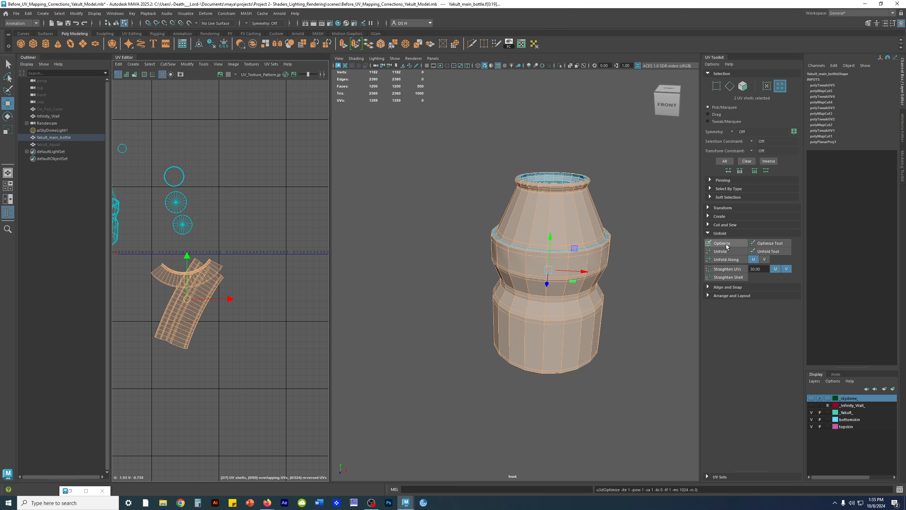
Step: Move the unfolded lower body shell down and away from the overlapping neck shell
click(197, 314)
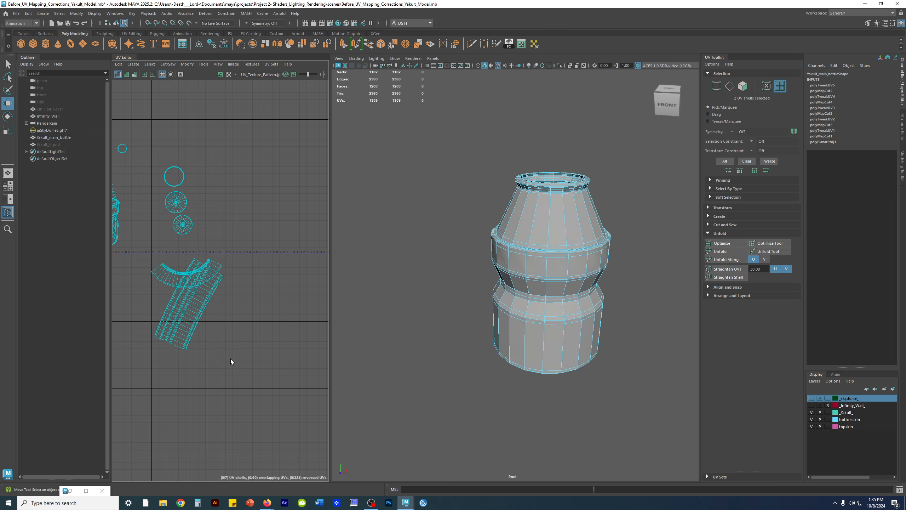
drag(191, 298, 290, 352)
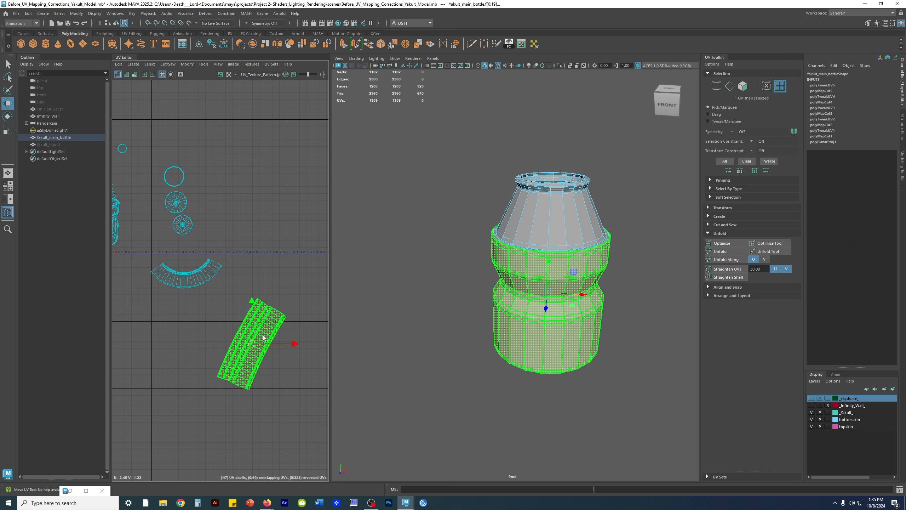
alt+right_drag(277, 332, 302, 315)
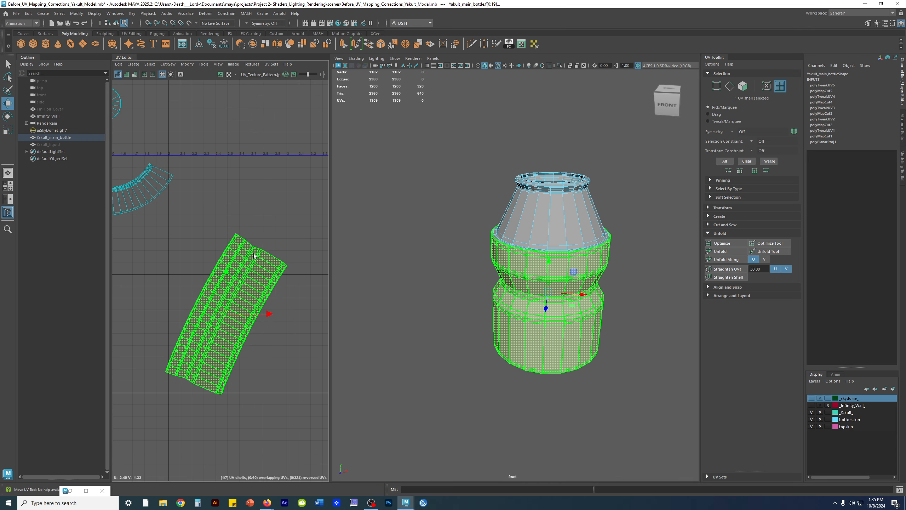
right_drag(255, 255, 197, 243)
drag(242, 274, 241, 274)
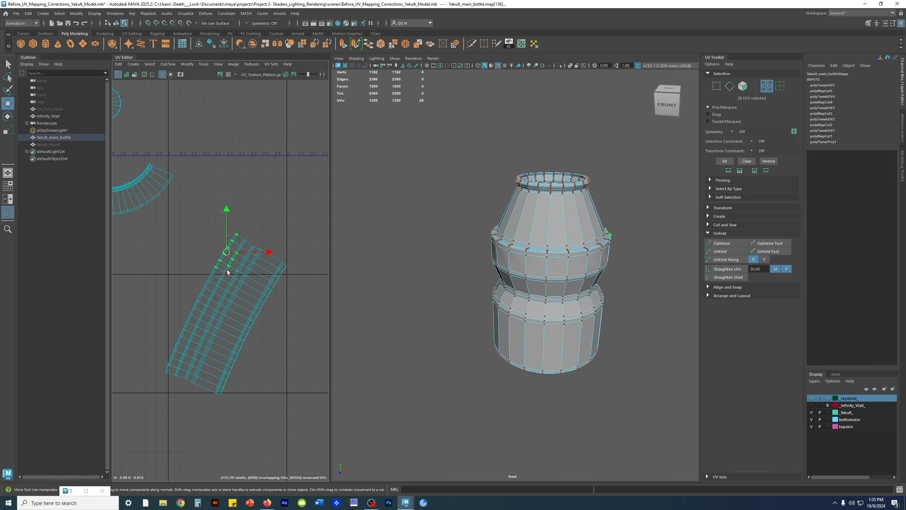
drag(216, 224, 239, 263)
ctrl+shift+drag(179, 255, 222, 279)
ctrl+shift+drag(191, 277, 195, 338)
ctrl+shift+drag(156, 330, 179, 368)
ctrl+shift+drag(151, 364, 175, 380)
alt+drag(580, 281, 573, 261)
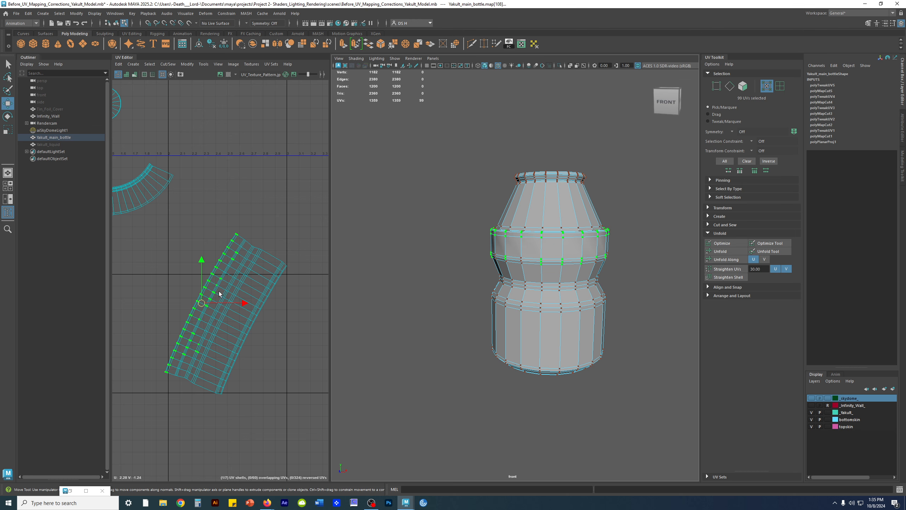
ctrl+drag(194, 339, 214, 360)
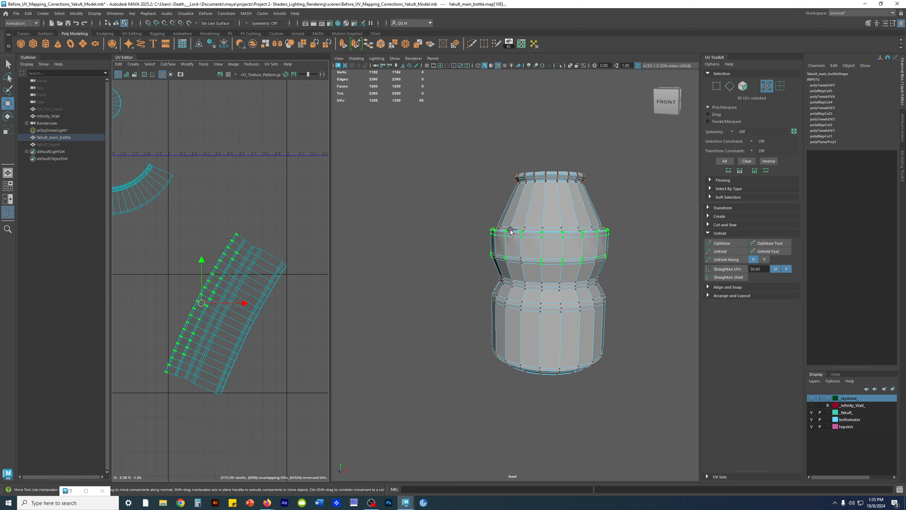
click(267, 358)
scroll(230, 312, down, 3)
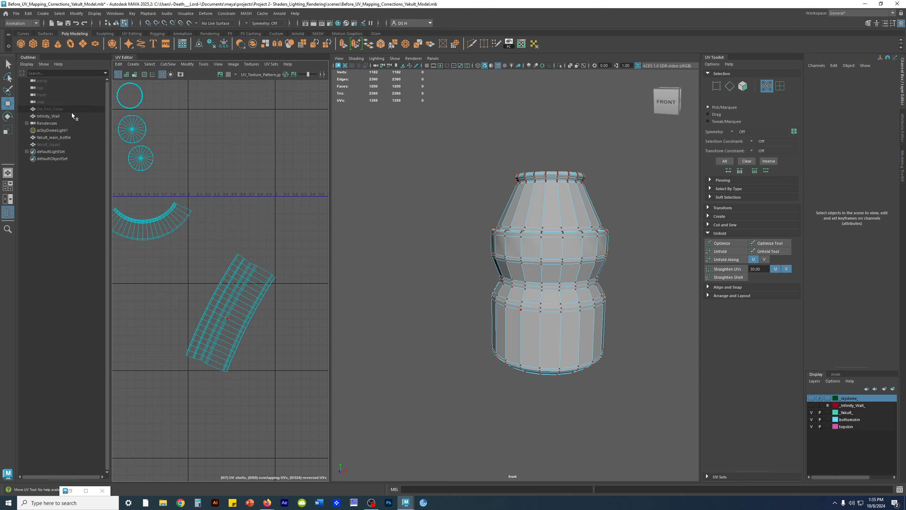
Step: Try Straighten UVs on the tilted lower body shell in UV shell selection, and undo the straightening
click(780, 86)
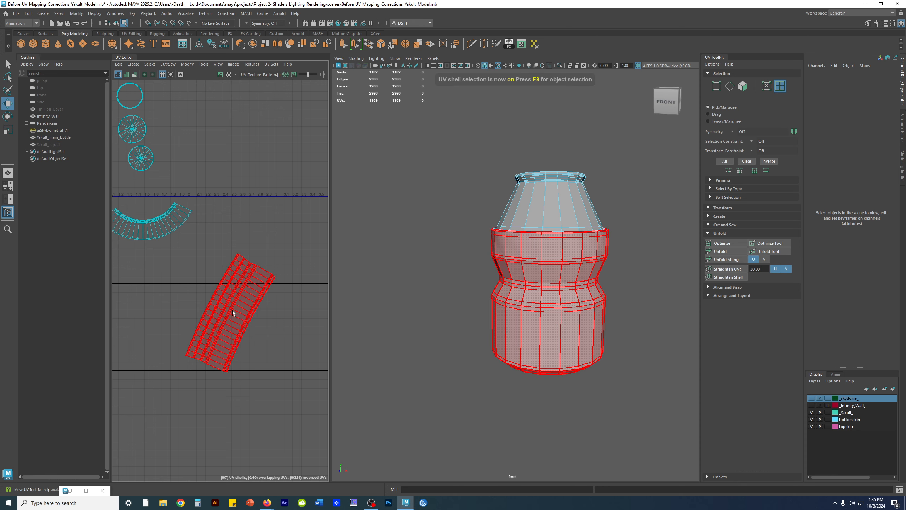
click(244, 321)
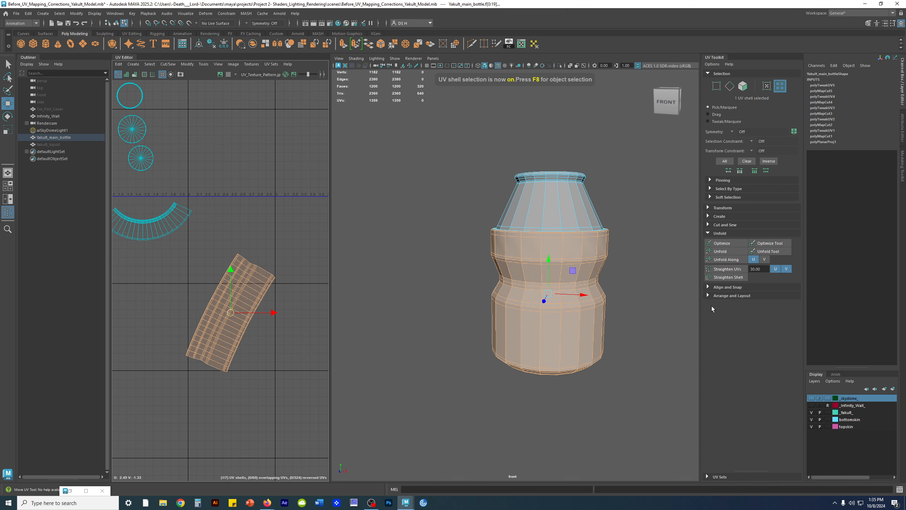
click(725, 270)
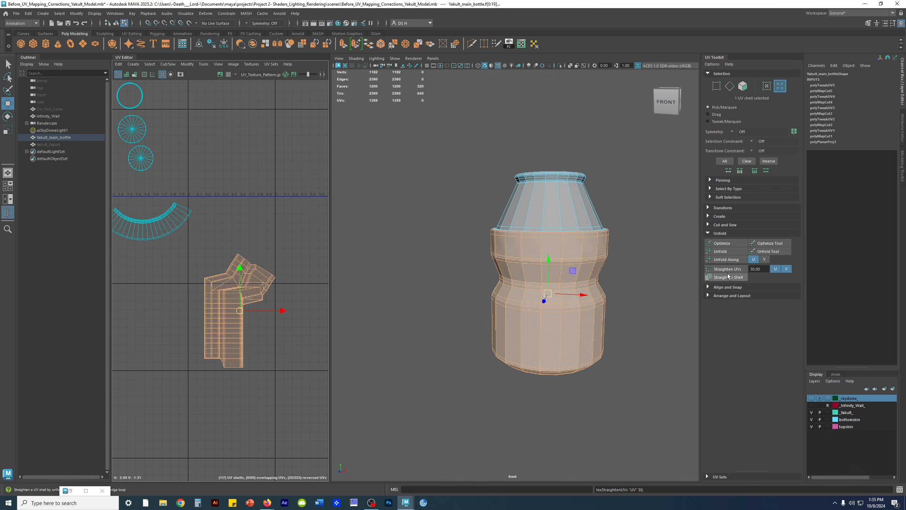
key(ctrl+z)
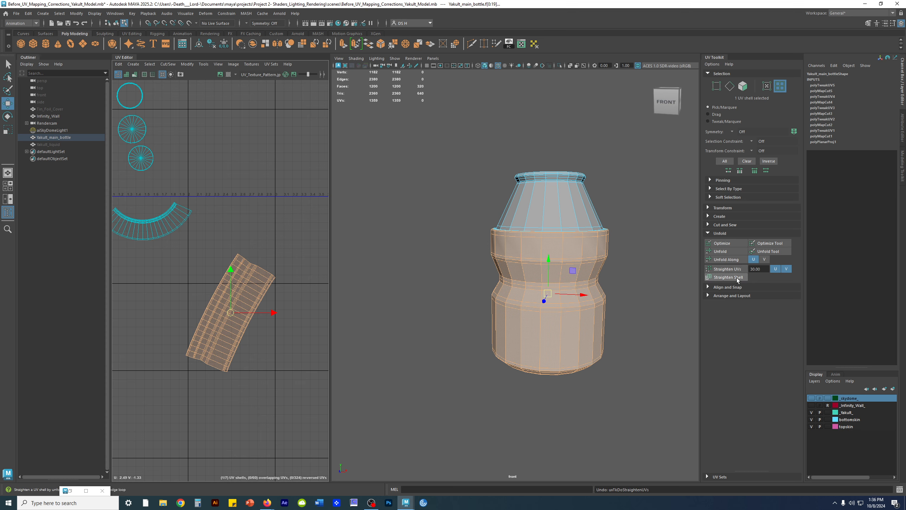
click(727, 271)
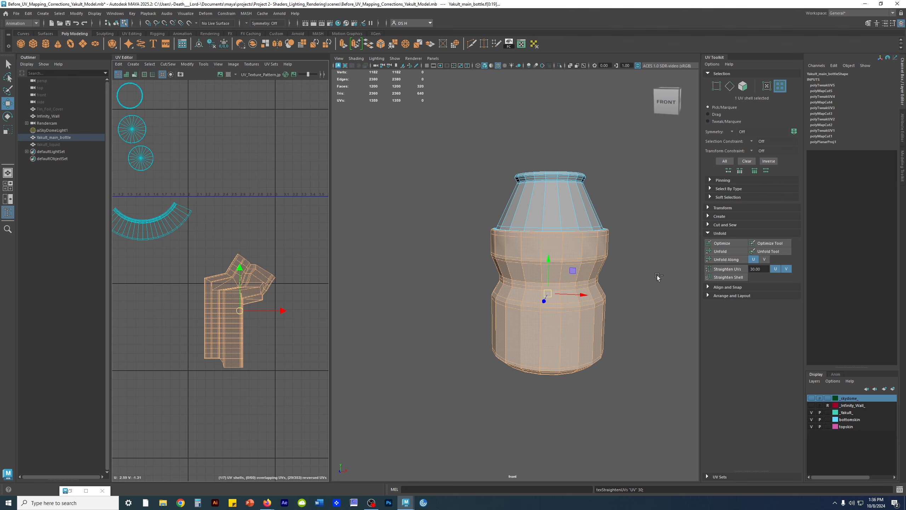
click(718, 275)
Step: Rotate the lower body shell until it lies horizontally, and return to the Move tool
alt+middle_drag(229, 257, 232, 230)
key(e)
drag(263, 271, 271, 323)
click(281, 333)
click(262, 300)
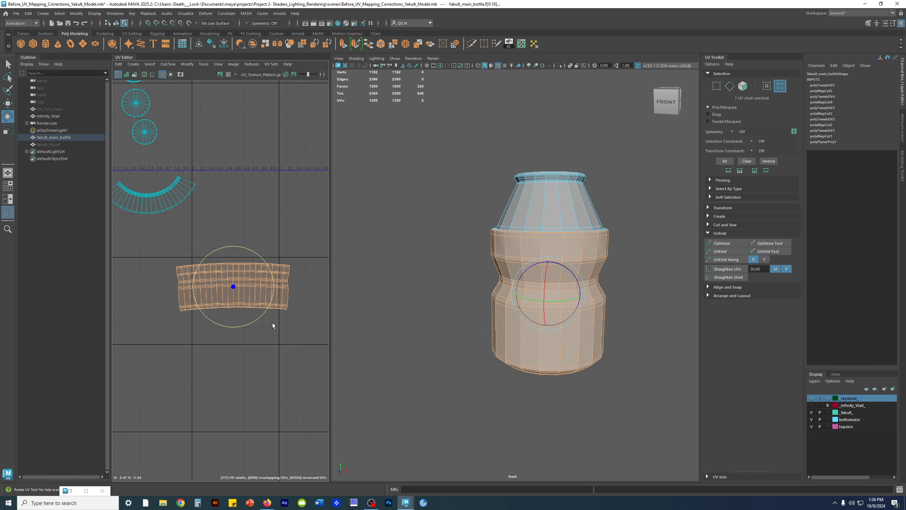
key(w)
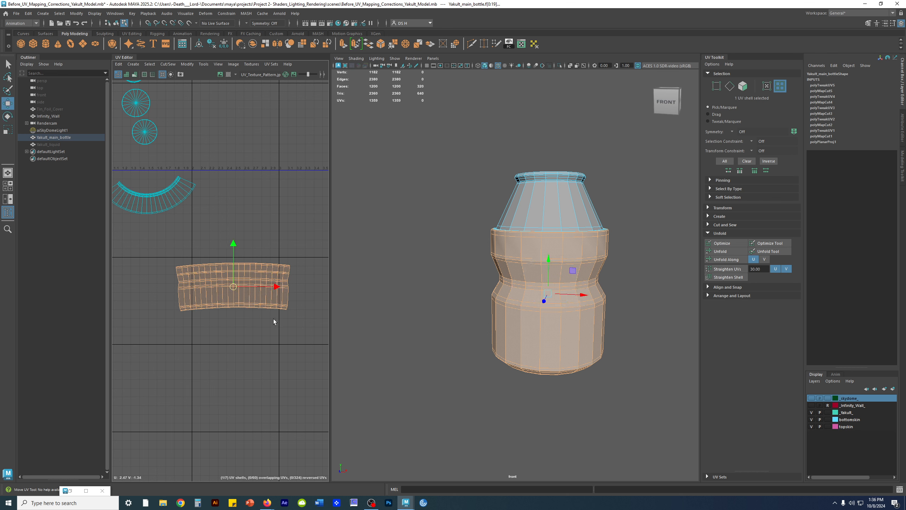
Step: Unfold the horizontal lower body shell again and straighten its UVs into a rectangular strip
click(729, 254)
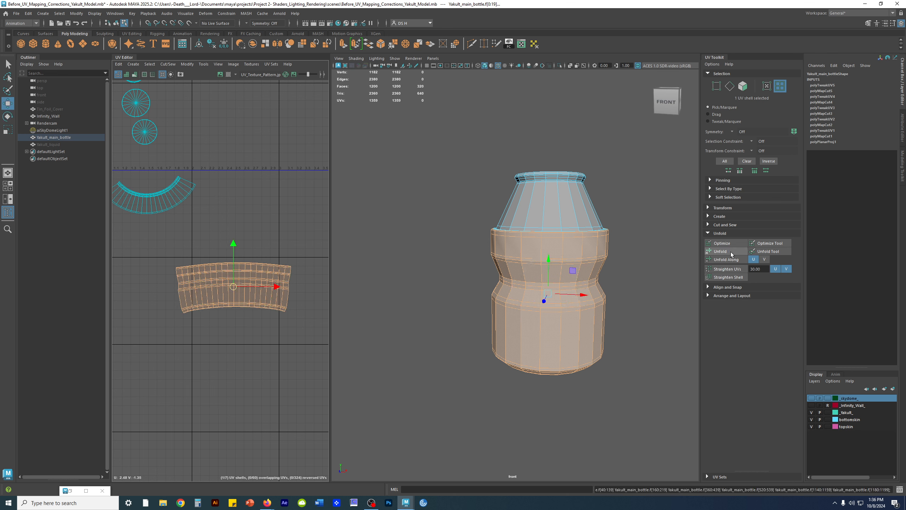
click(737, 270)
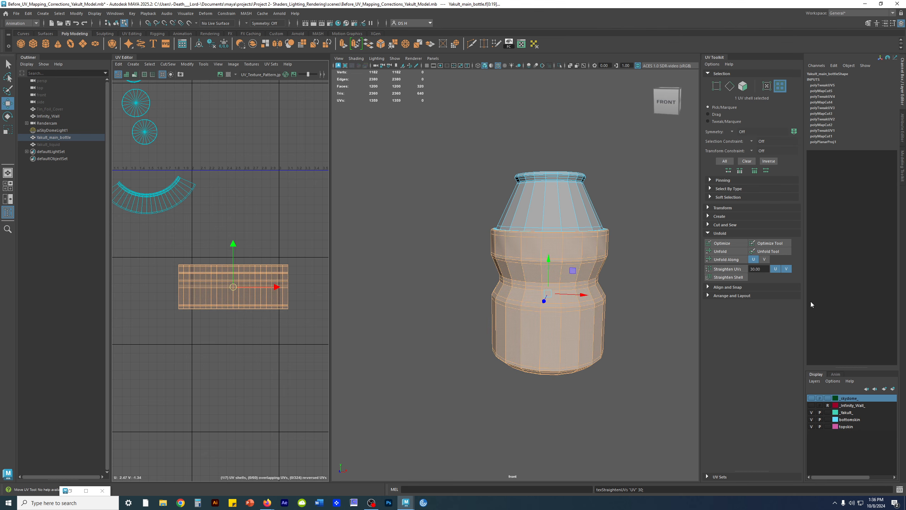
alt+right_drag(178, 266, 278, 343)
alt+middle_drag(279, 344, 173, 309)
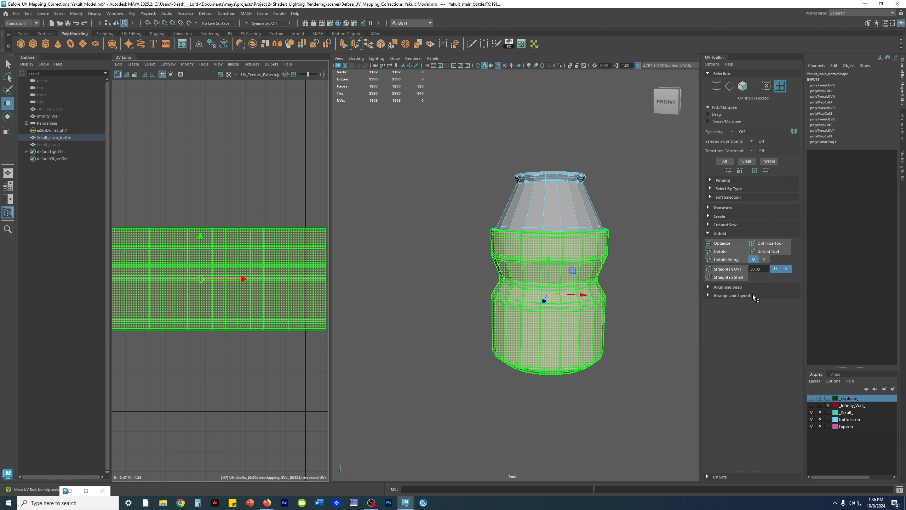
Step: Select the curved outer neck shell and move it directly above the straightened lower body strip
alt+right_drag(635, 336, 549, 333)
click(262, 172)
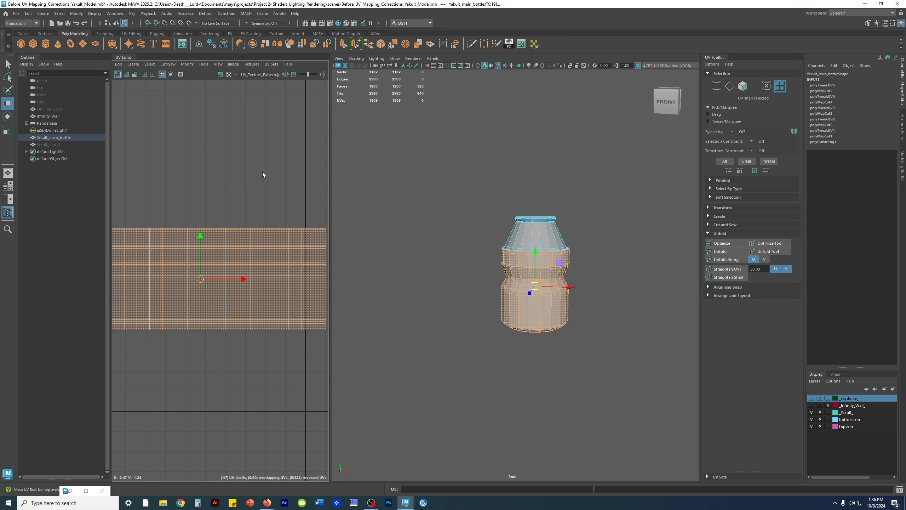
alt+right_drag(285, 241, 160, 196)
alt+middle_drag(161, 196, 230, 240)
click(173, 186)
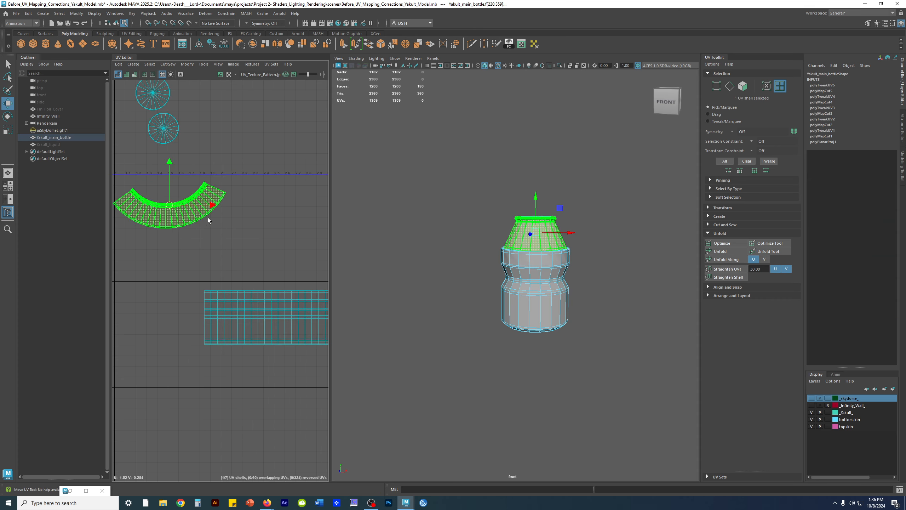
key(e)
key(w)
drag(168, 208, 306, 240)
scroll(518, 246, up, 5)
alt+middle_drag(279, 261, 188, 243)
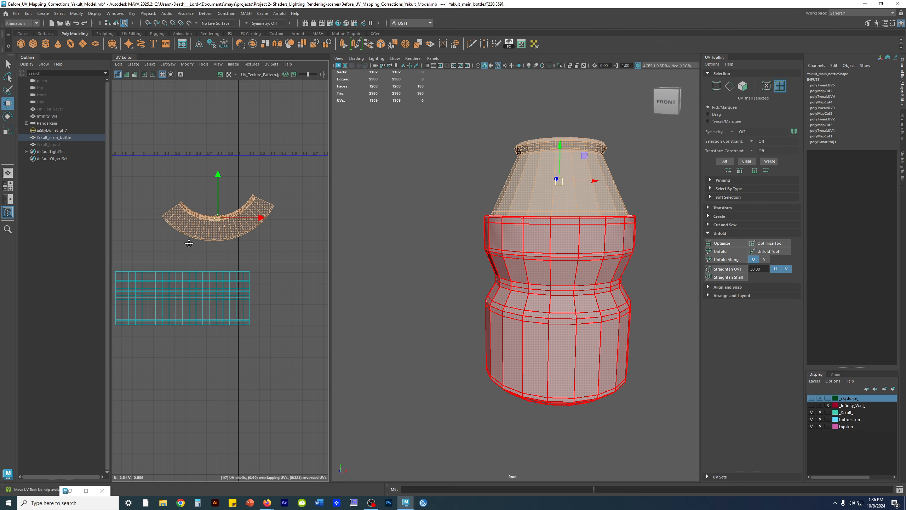
Step: Rotate the neck shell slightly so both ends of its arc are level, and return to the Move tool
key(e)
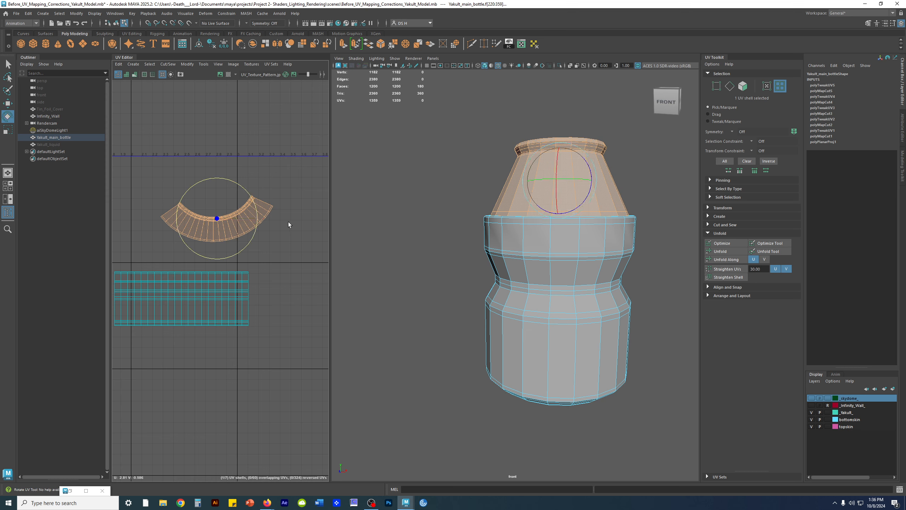
drag(257, 209, 257, 213)
key(w)
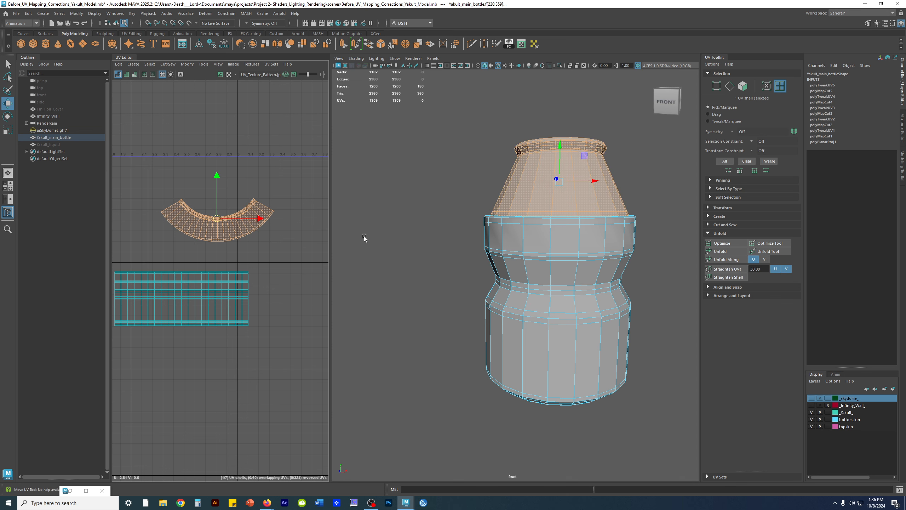
Step: Try to straighten the UVs of the curved neck shell
click(727, 270)
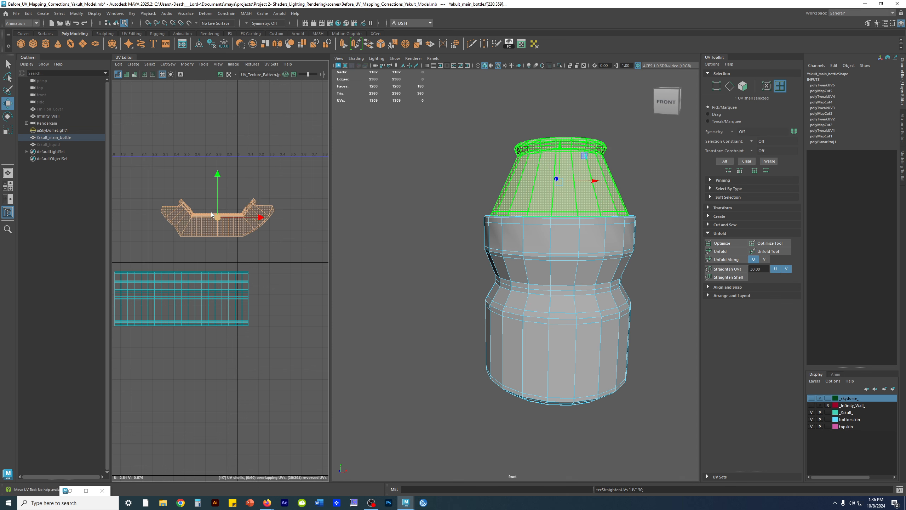
click(272, 256)
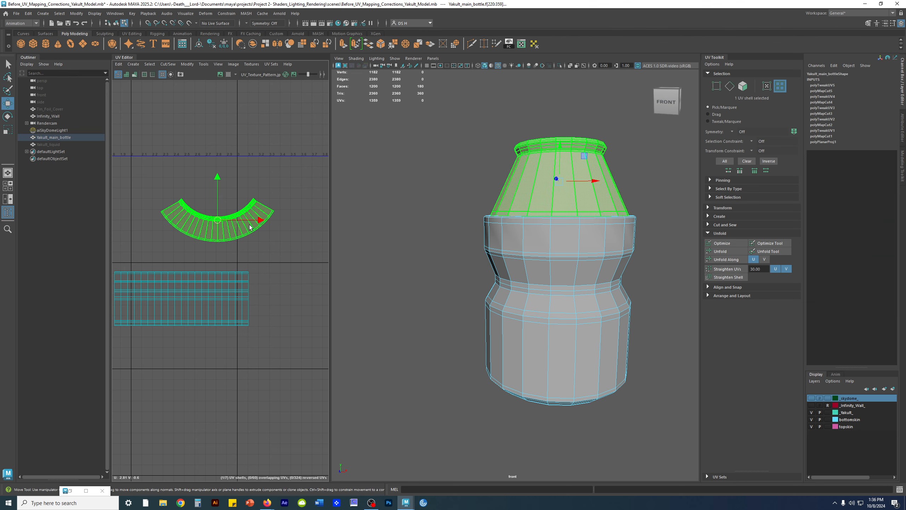
click(253, 211)
Step: Apply a cylindrical UV projection to the bottle's selected neck faces
alt+drag(589, 257, 637, 274)
alt+middle_drag(601, 222, 562, 245)
scroll(242, 216, down, 5)
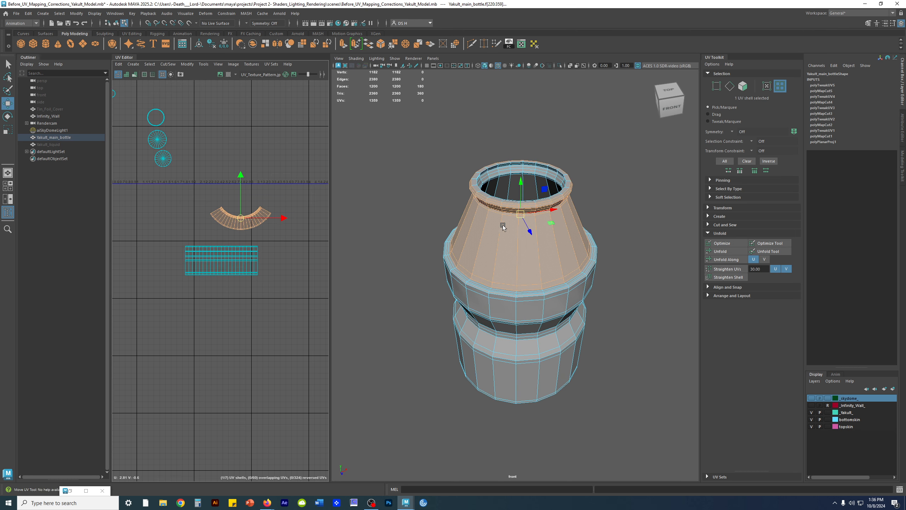
key(4)
mouse_move(671, 269)
alt+mouse_down()
mouse_move(664, 263)
mouse_move(512, 289)
mouse_move(643, 308)
mouse_move(626, 280)
alt+mouse_up()
key(5)
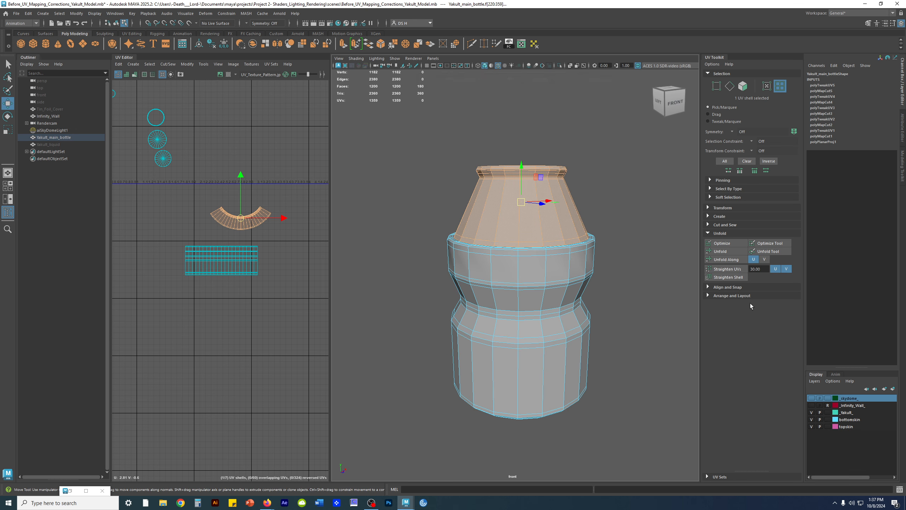
click(720, 217)
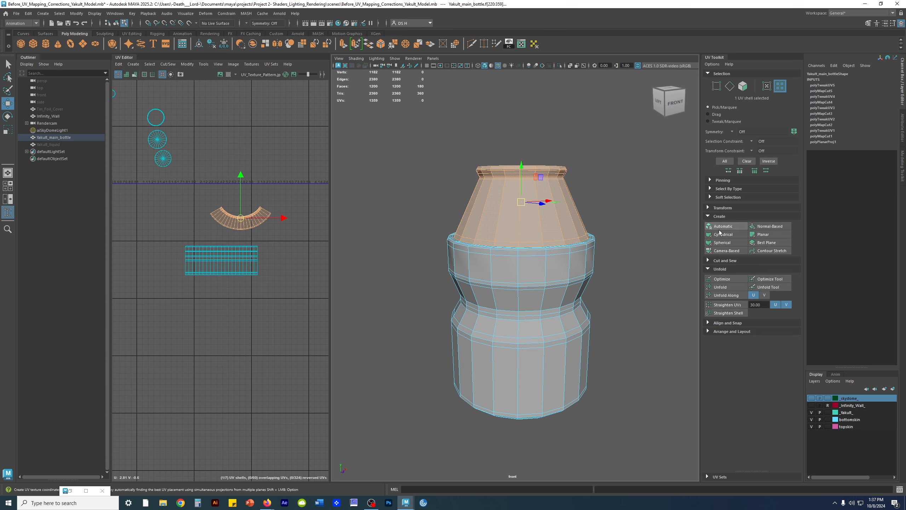
click(723, 235)
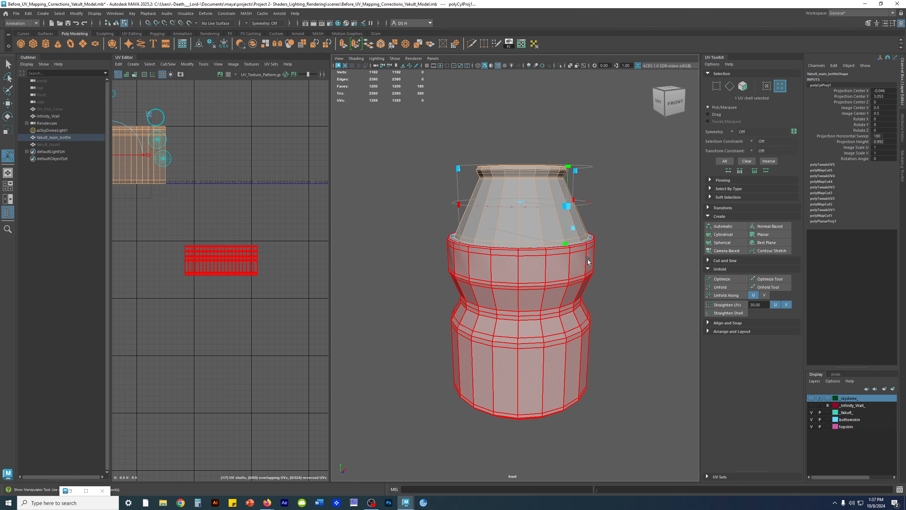
Step: Move the projected rectangular neck shell away from the other shells to just above the lower body strip, with their starting edges aligned
alt+drag(588, 261, 659, 271)
alt+middle_drag(139, 203, 229, 222)
alt+right_drag(228, 222, 153, 215)
alt+middle_drag(216, 210, 192, 188)
key(w)
click(190, 201)
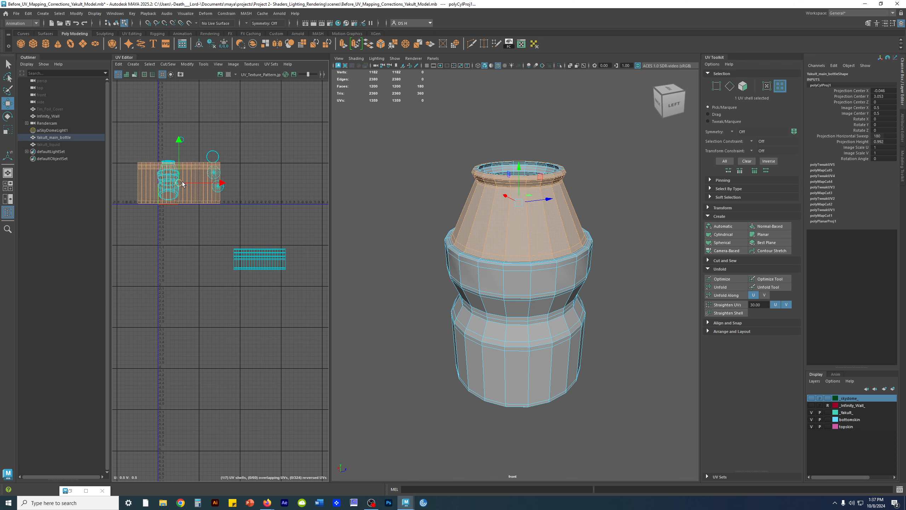
drag(190, 201, 286, 237)
alt+right_drag(235, 306, 272, 297)
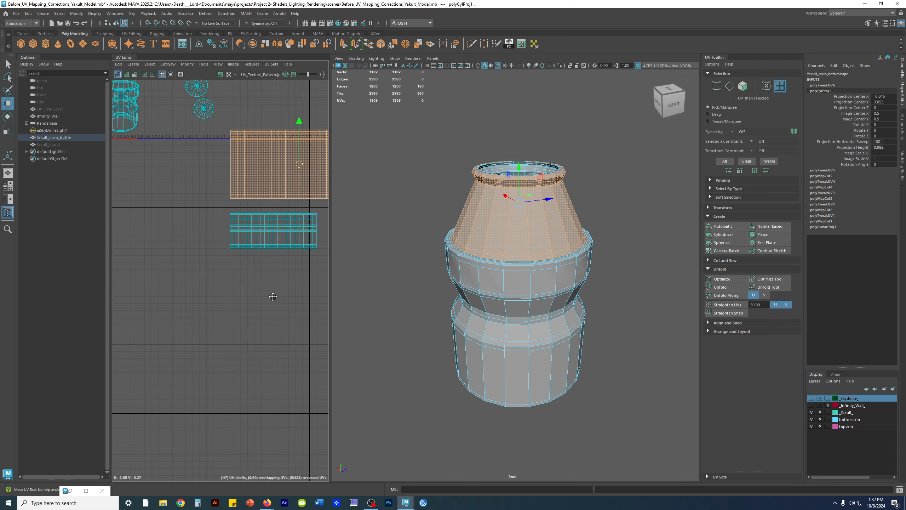
alt+middle_drag(273, 297, 253, 325)
Step: Select the neck strip's vertical border edges and check where its seam lies on the bottle
alt+drag(592, 293, 808, 285)
alt+drag(617, 267, 605, 278)
click(531, 235)
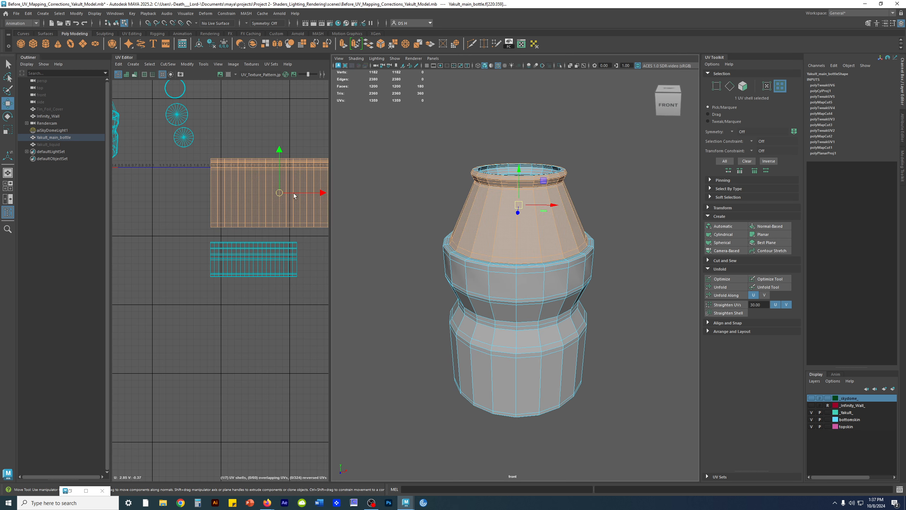
click(519, 113)
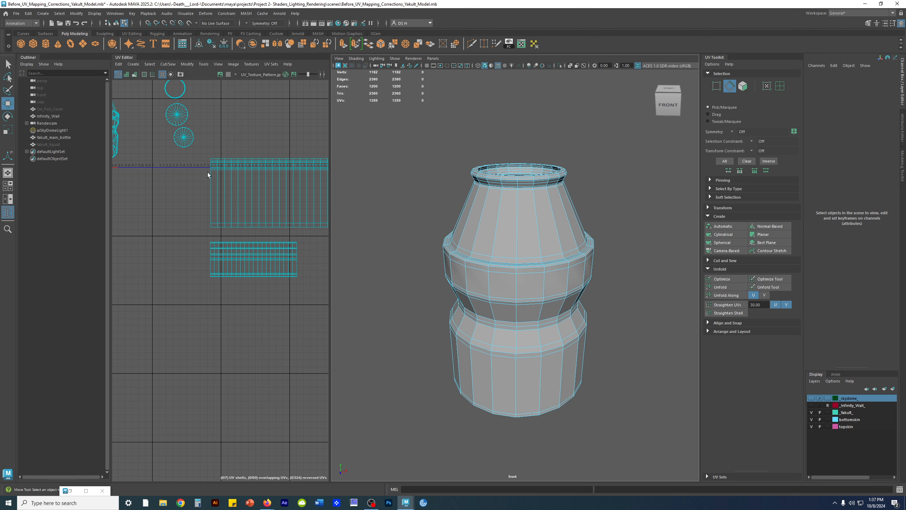
drag(203, 150, 212, 238)
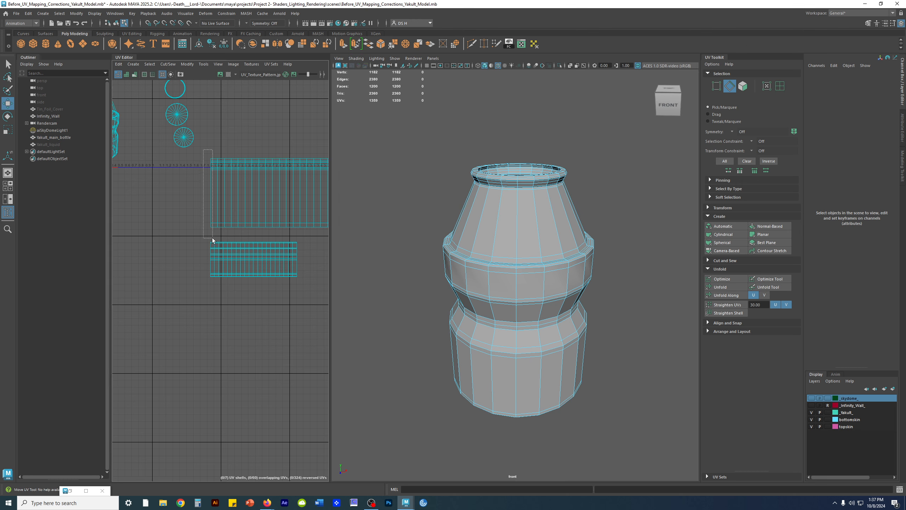
alt+drag(609, 257, 531, 191)
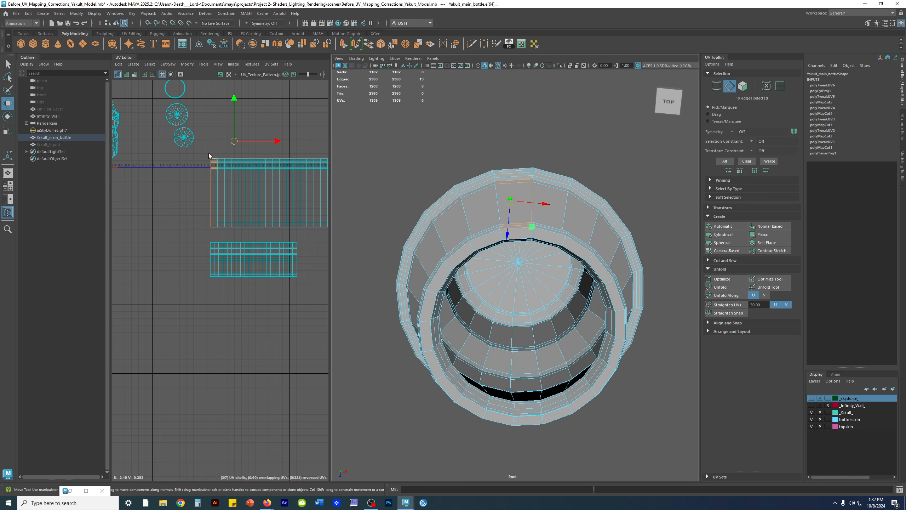
scroll(209, 155, up, 2)
ctrl+drag(250, 281, 218, 112)
alt+middle_drag(228, 195, 135, 206)
scroll(148, 216, down, 2)
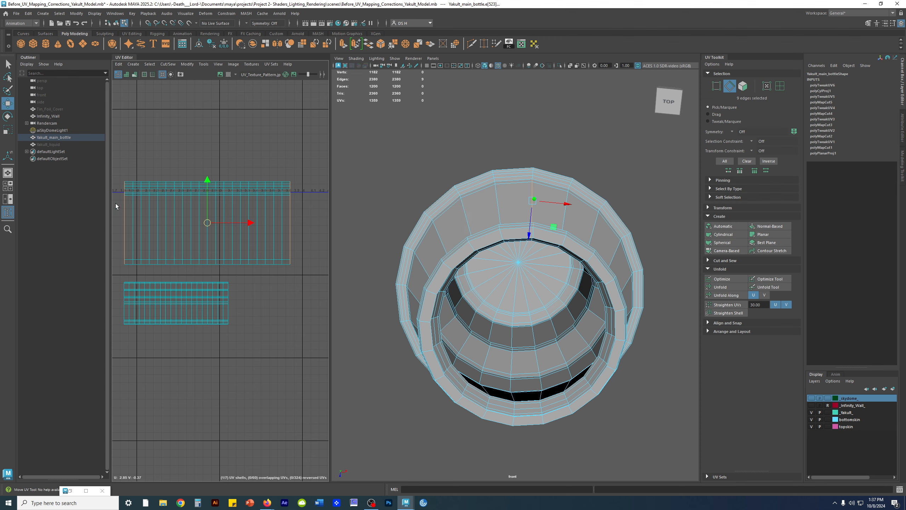
alt+drag(545, 274, 561, 232)
scroll(239, 258, down, 2)
alt+middle_drag(219, 256, 251, 227)
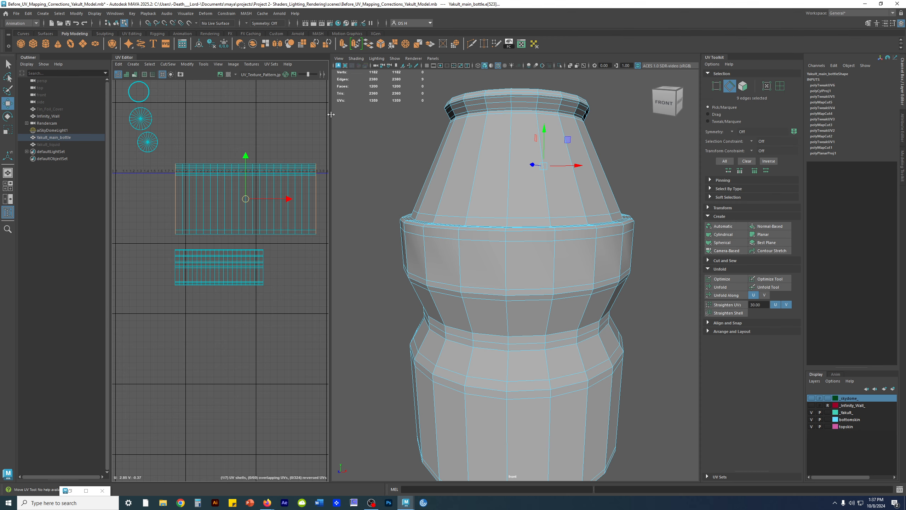
Step: Switch to UV shell selection and select the rectangular neck shell
click(780, 86)
click(203, 196)
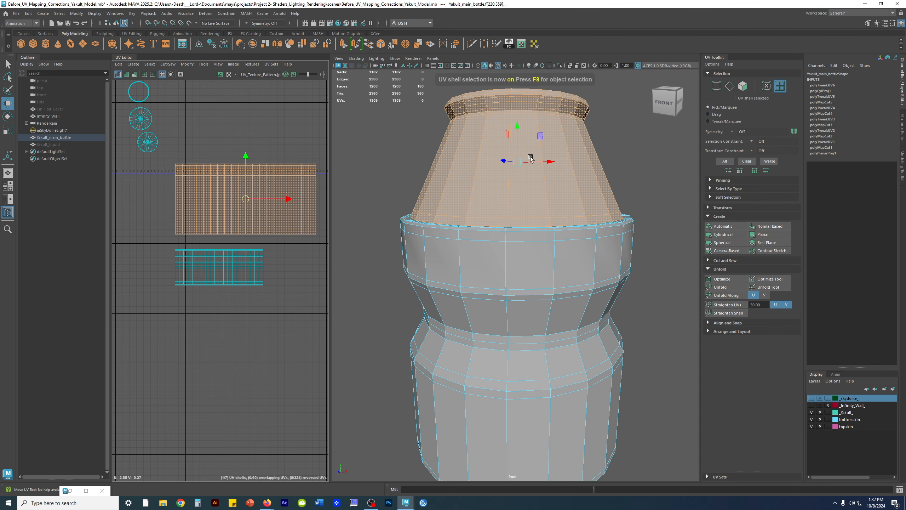
click(230, 285)
click(197, 205)
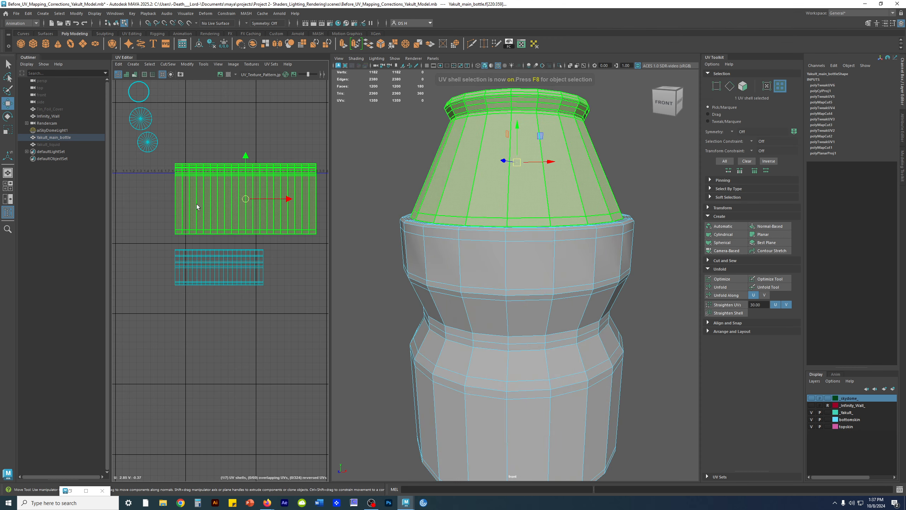
alt+right_drag(352, 261, 414, 251)
alt+middle_drag(415, 251, 423, 210)
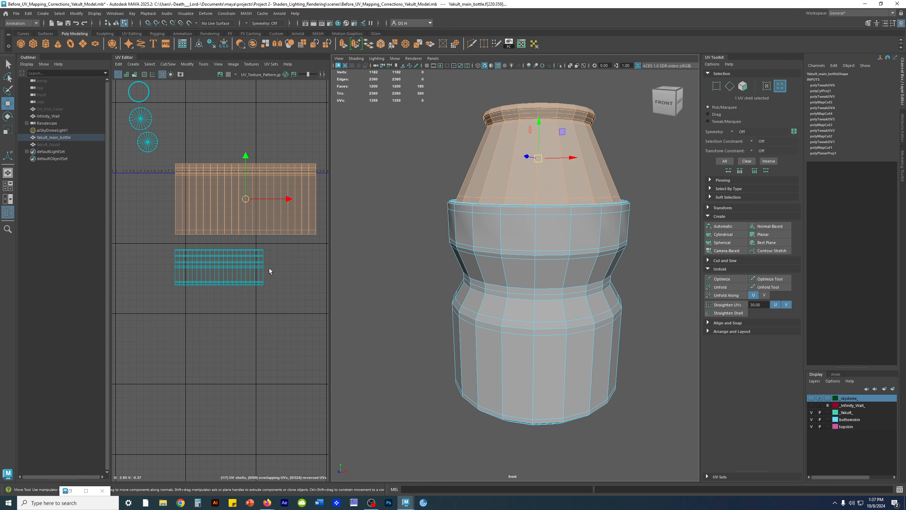
Step: Select the lower body shell and get its texel density at a map size of 512
click(237, 268)
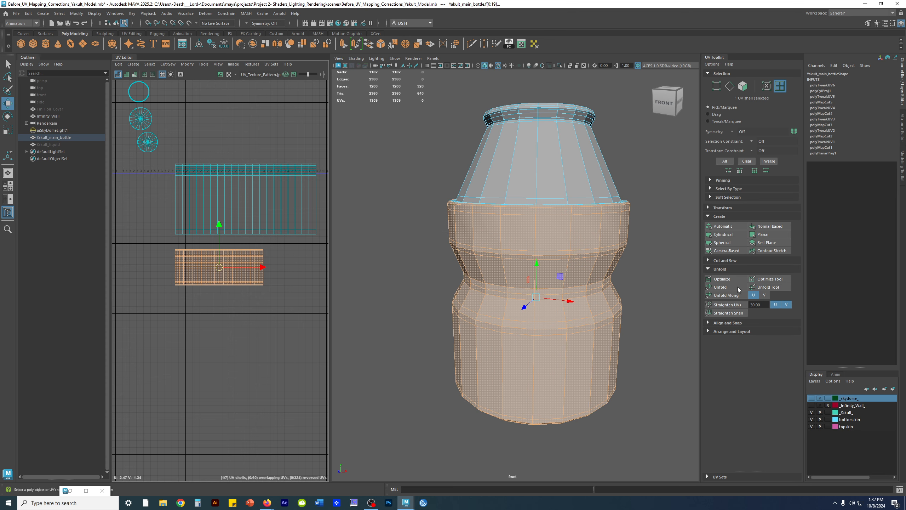
click(730, 209)
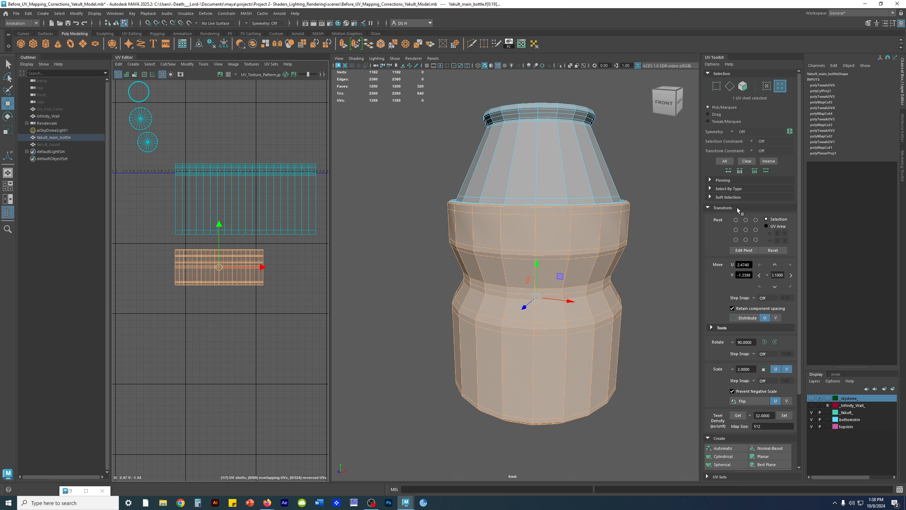
click(738, 210)
click(720, 234)
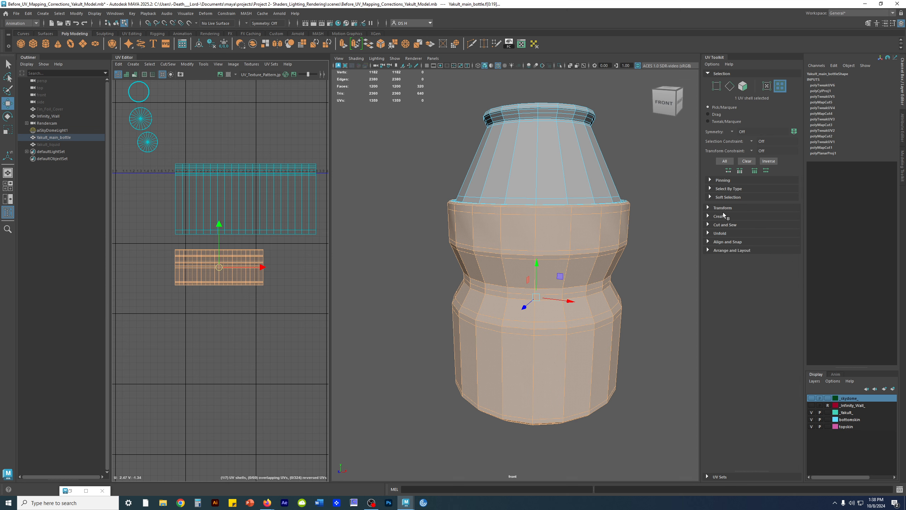
click(721, 208)
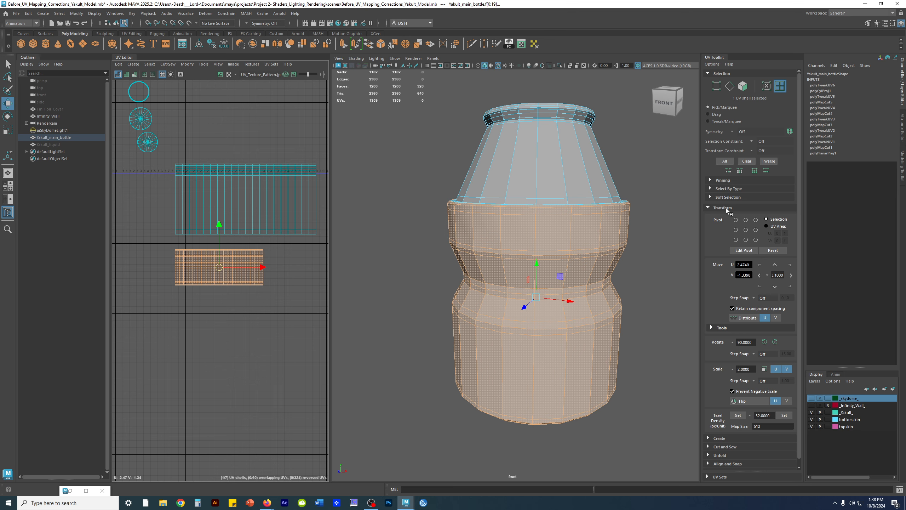
scroll(727, 214, down, 1)
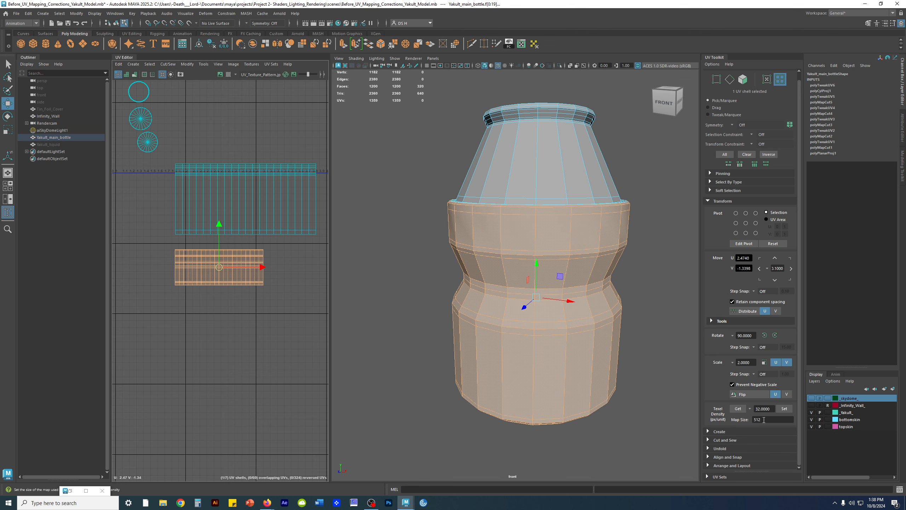
click(737, 409)
scroll(242, 266, up, 5)
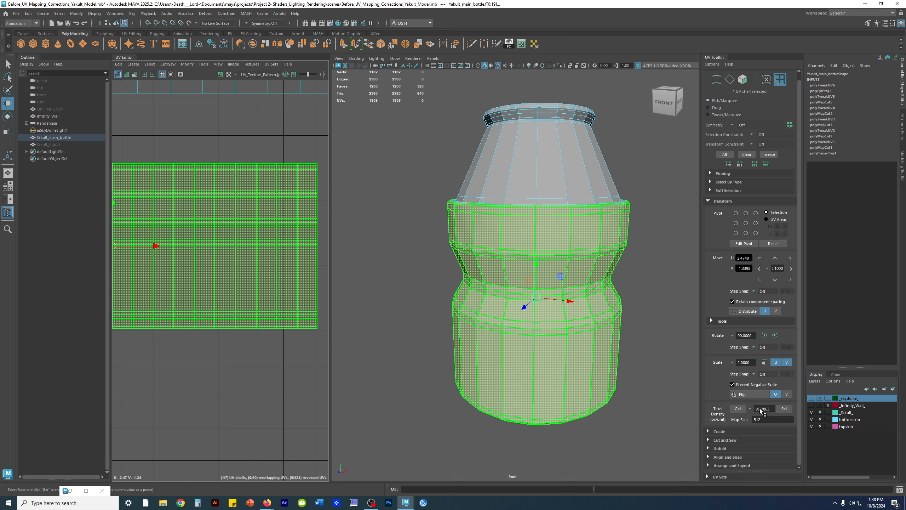
Step: Get the lower body shell's texel density again and select the value for copying
click(772, 410)
click(736, 408)
click(770, 409)
double_click(767, 410)
scroll(248, 258, down, 4)
alt+middle_drag(247, 196, 221, 280)
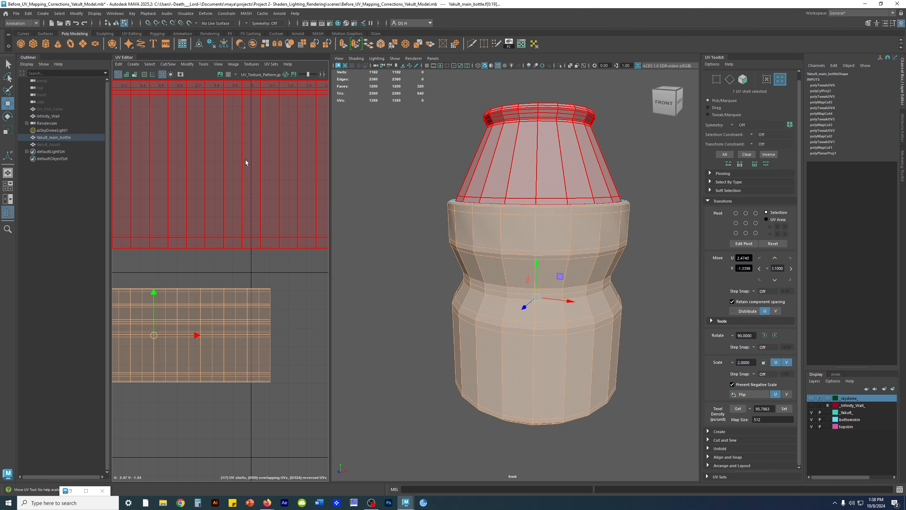
Step: Select the neck shell, get its texel density and reposition it just above the lower body strip
click(245, 163)
alt+right_drag(286, 183, 198, 183)
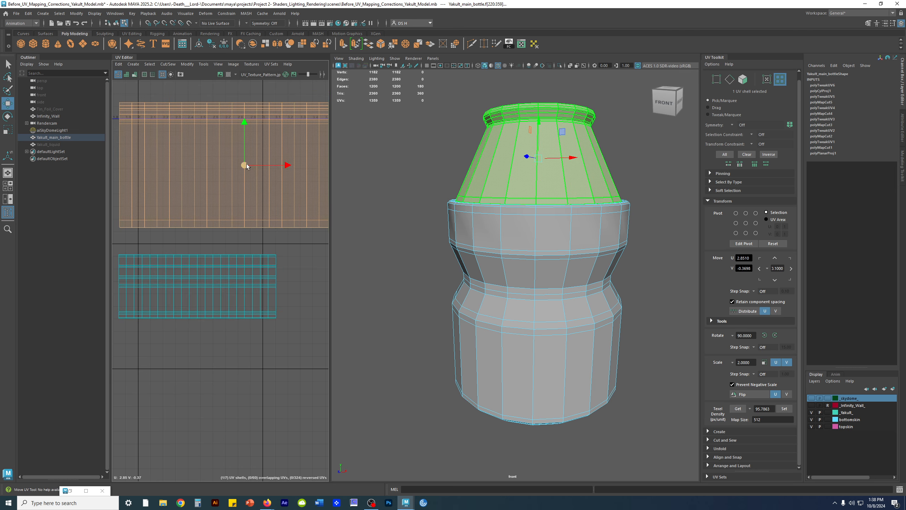
mouse_move(244, 165)
mouse_down()
mouse_move(256, 172)
mouse_move(256, 155)
mouse_up()
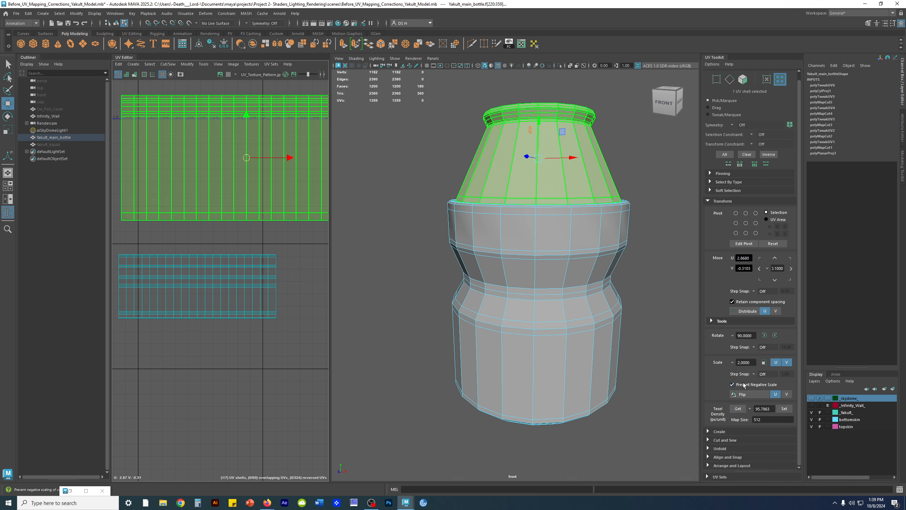
click(738, 409)
scroll(161, 200, down, 5)
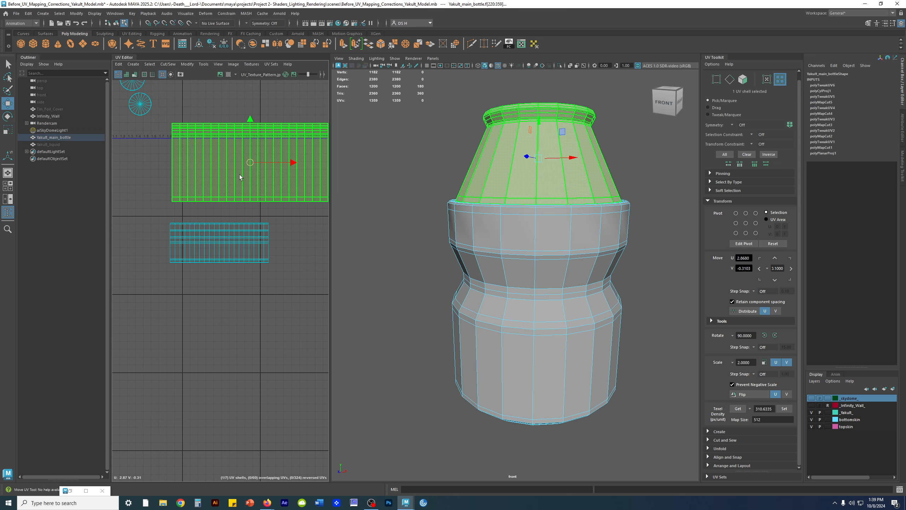
drag(210, 190, 209, 197)
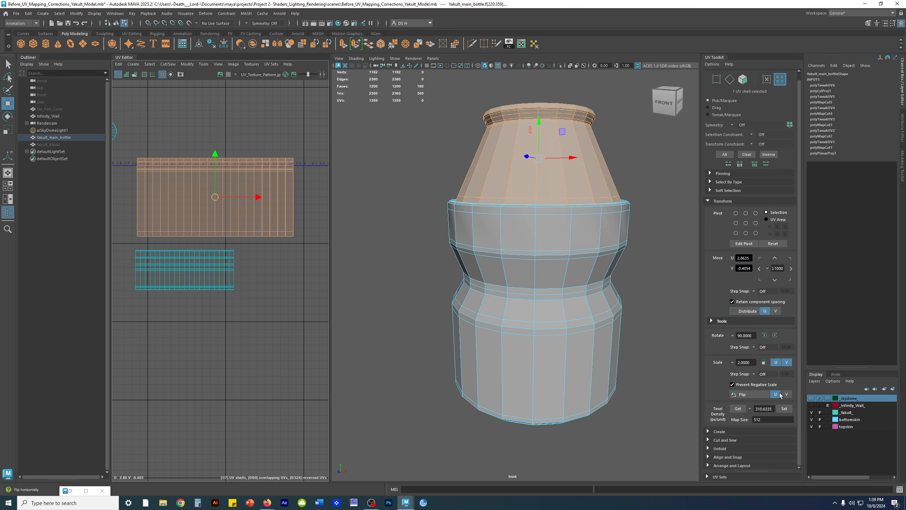
Step: Set the neck shell's texel density to 95.7863 px/unit to match the lower body shell
double_click(770, 410)
text(95.7863)
click(785, 412)
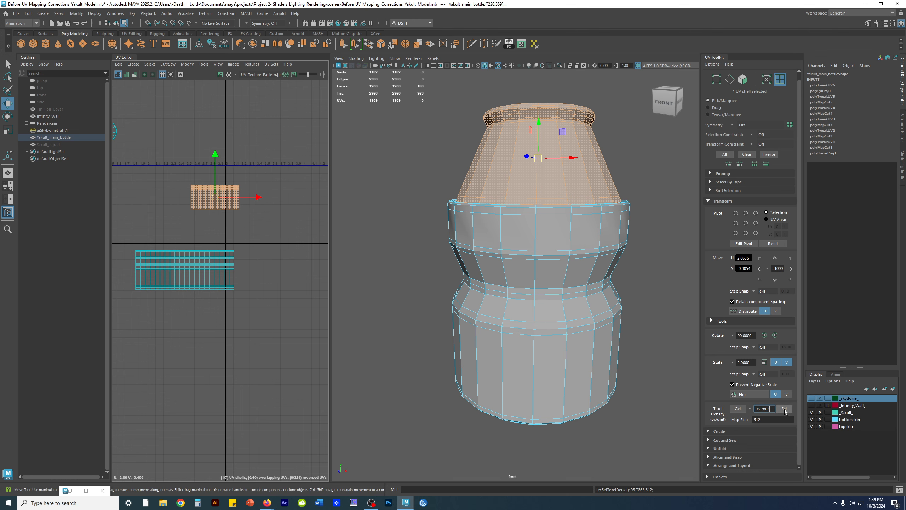
Step: Move the resized neck shell close above the lower body strip and clear the selection
scroll(221, 206, up, 5)
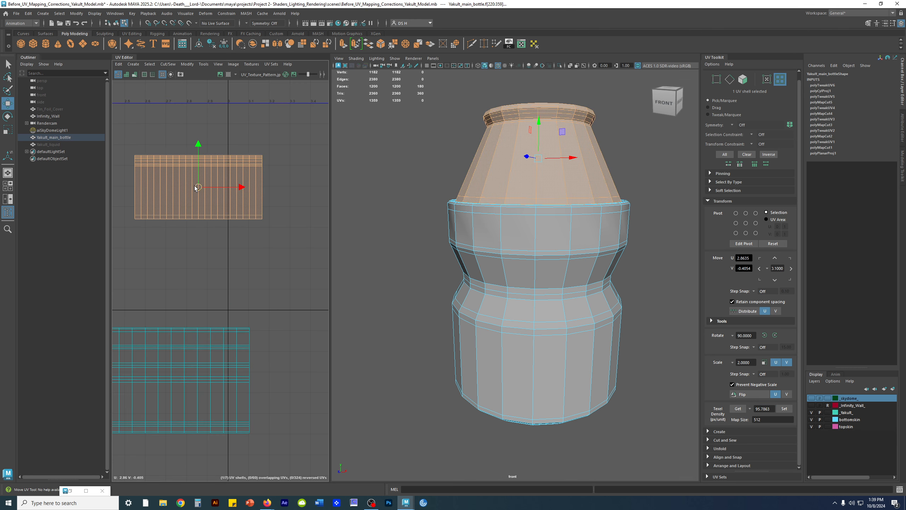
drag(198, 186, 166, 285)
alt+middle_drag(183, 285, 220, 233)
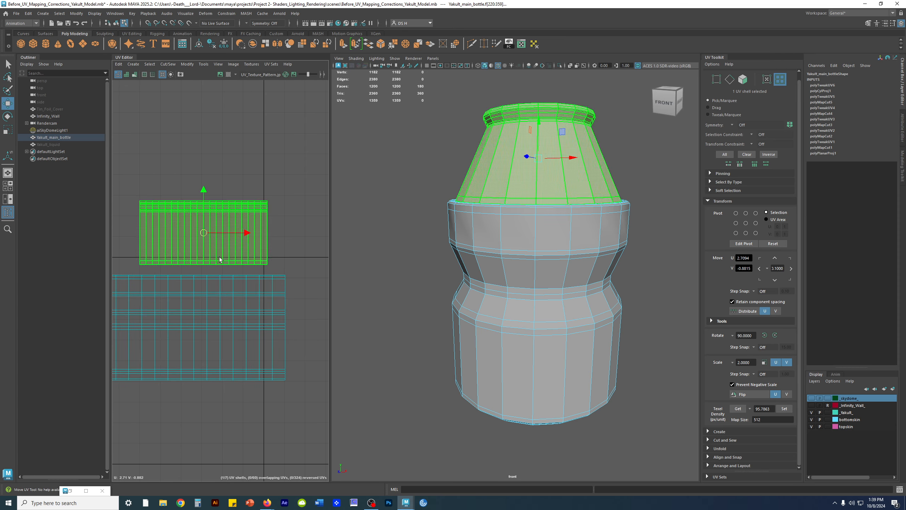
click(226, 412)
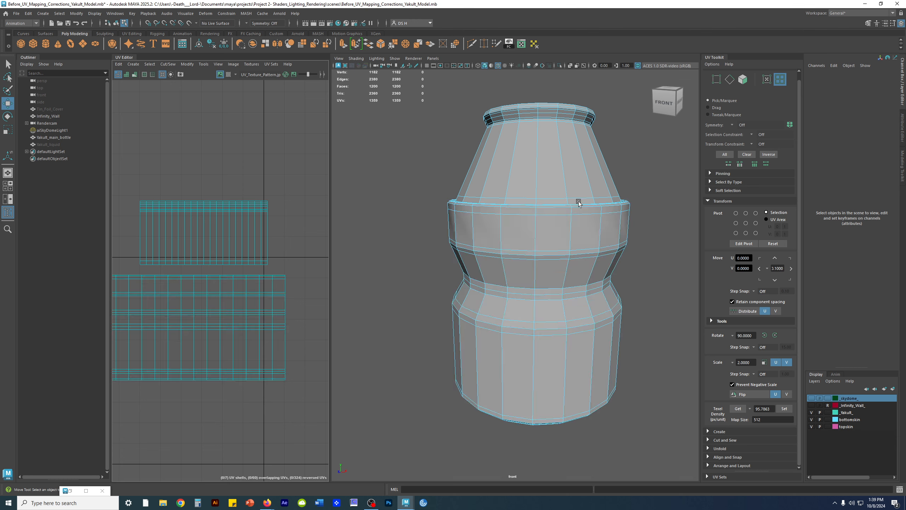
Step: Display the checker texture on the bottle and compare the pattern's scale and distortion on the neck and lower body
key(6)
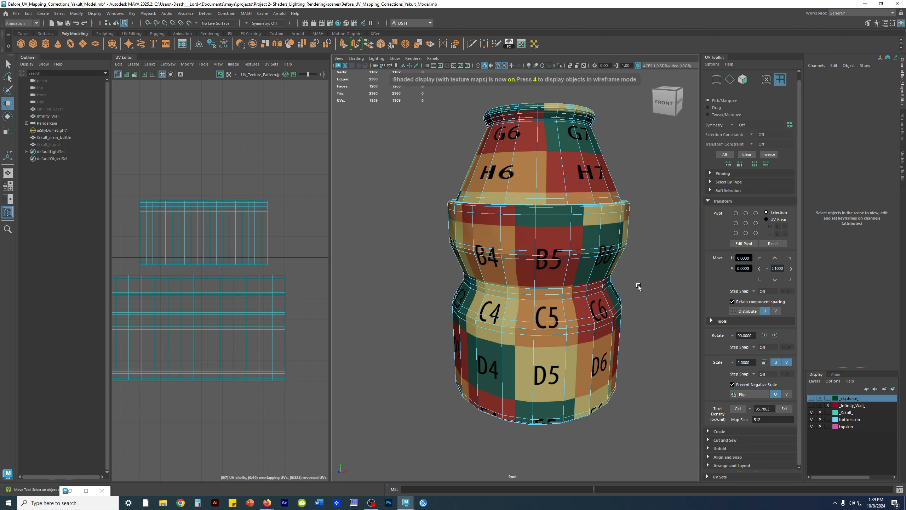
alt+drag(638, 287, 663, 285)
click(542, 159)
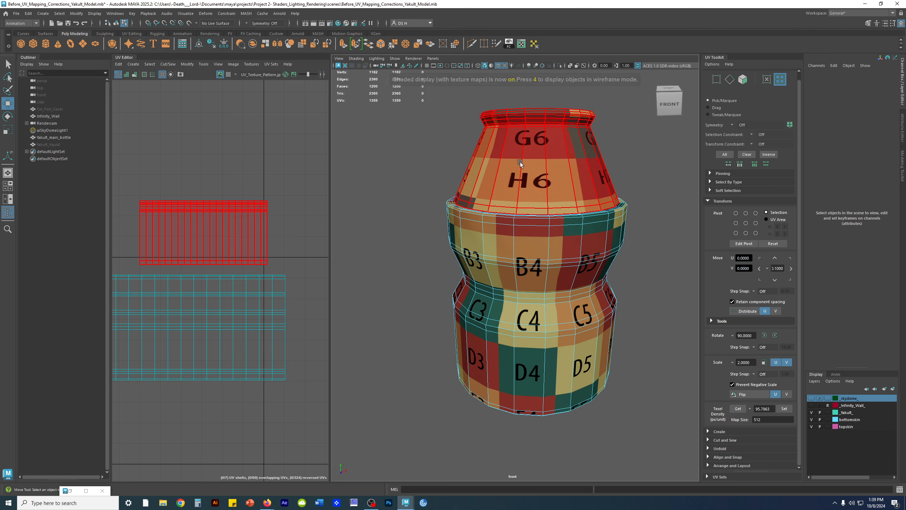
click(653, 229)
mouse_move(652, 228)
alt+mouse_down()
mouse_move(636, 226)
mouse_move(640, 239)
alt+mouse_up()
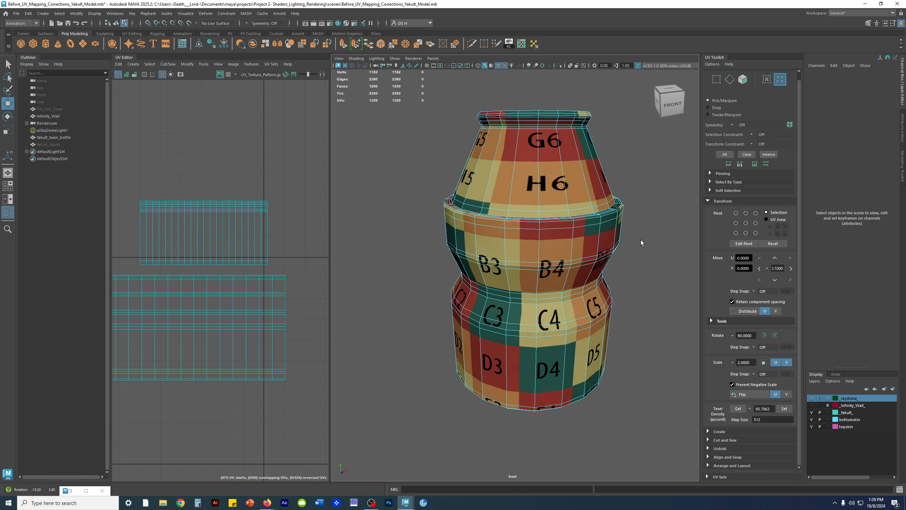
Step: Select the whole neck shell and scale it in U only, widening it to about four fifths of the lower body strip's width
click(246, 233)
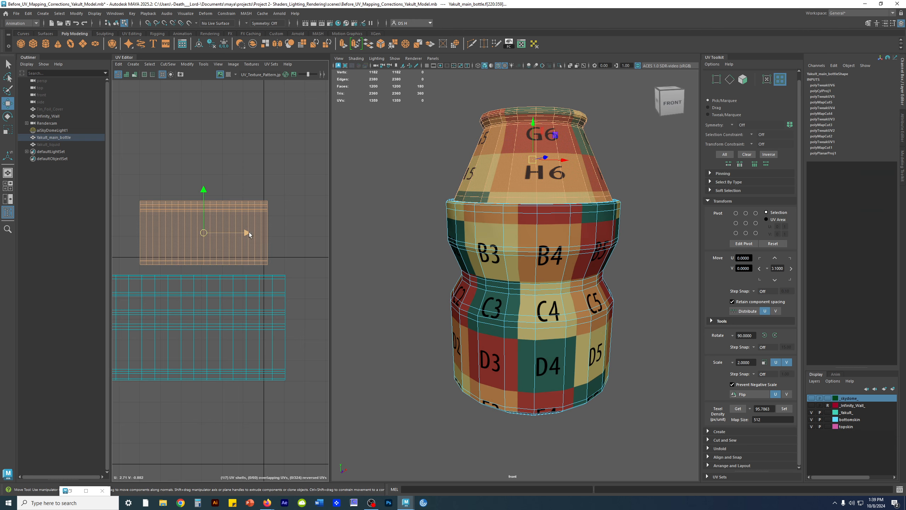
click(780, 79)
key(r)
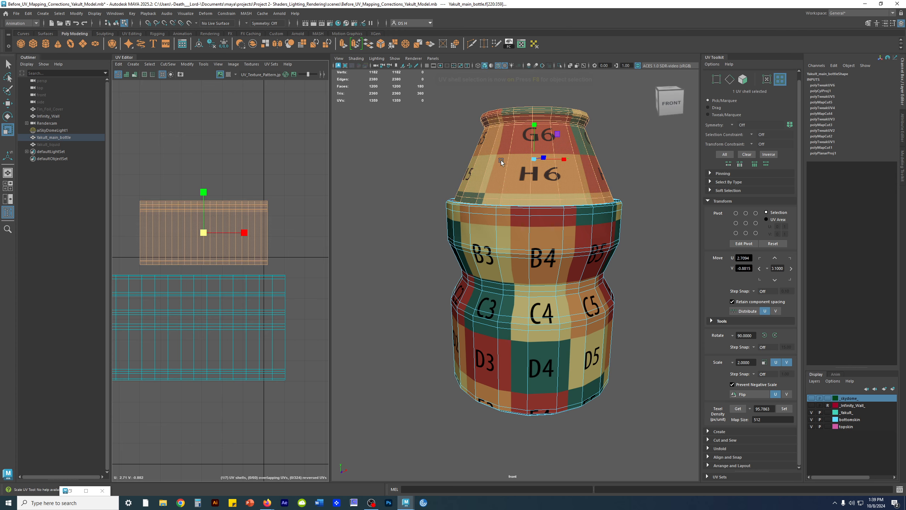
alt+middle_drag(254, 228, 278, 199)
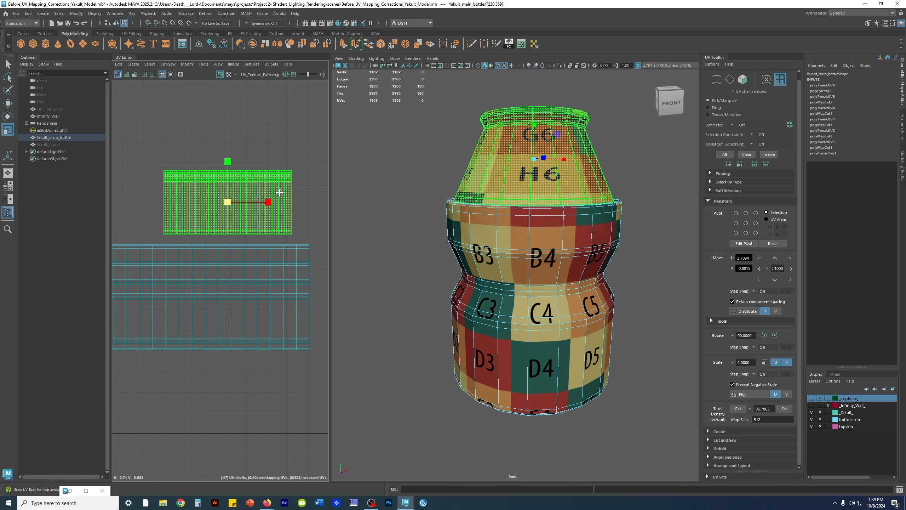
drag(269, 205, 298, 212)
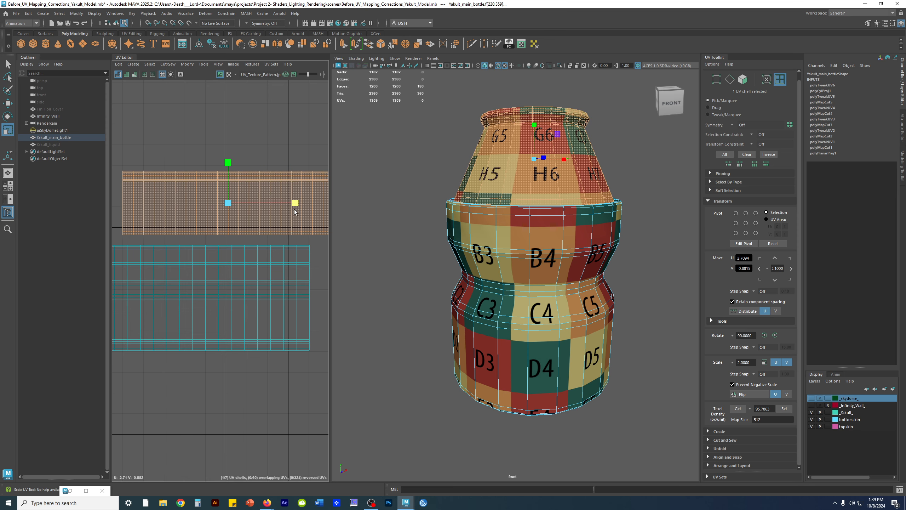
Step: Move the widened neck shell down against the lower body strip's upper edge, with the right ends of both shells aligned
key(w)
scroll(172, 179, down, 3)
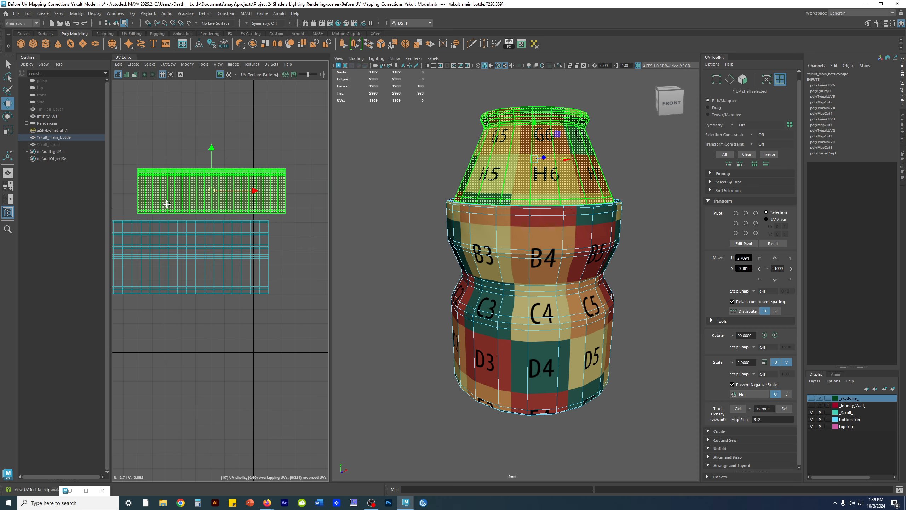
drag(212, 196, 197, 191)
drag(197, 146, 196, 156)
drag(240, 198, 238, 202)
Step: Compare the checker pattern across the seam below the neck, and move the neck shell up to leave a gap above the lower body strip
alt+right_drag(625, 218, 653, 221)
alt+drag(615, 222, 613, 235)
alt+middle_drag(587, 223, 526, 232)
alt+right_drag(526, 233, 561, 237)
alt+drag(560, 235, 523, 243)
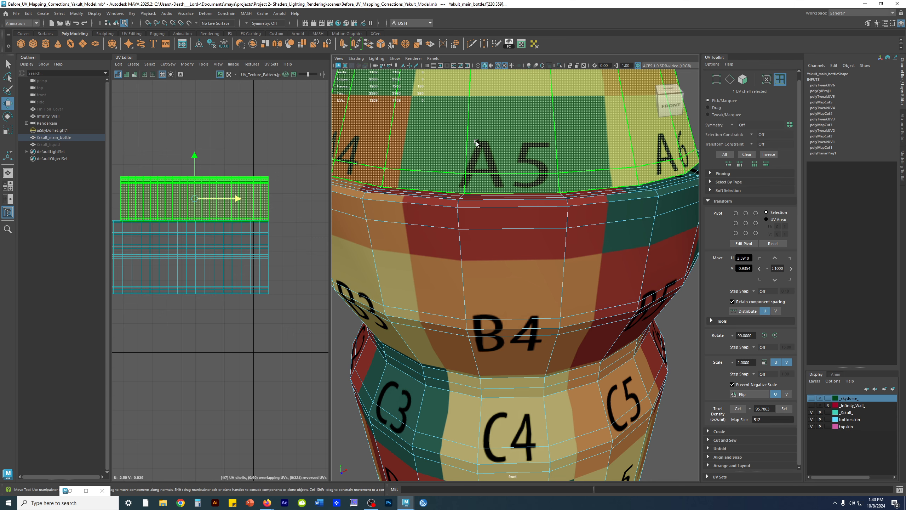
scroll(538, 205, down, 10)
alt+middle_drag(209, 220, 238, 217)
drag(223, 197, 213, 182)
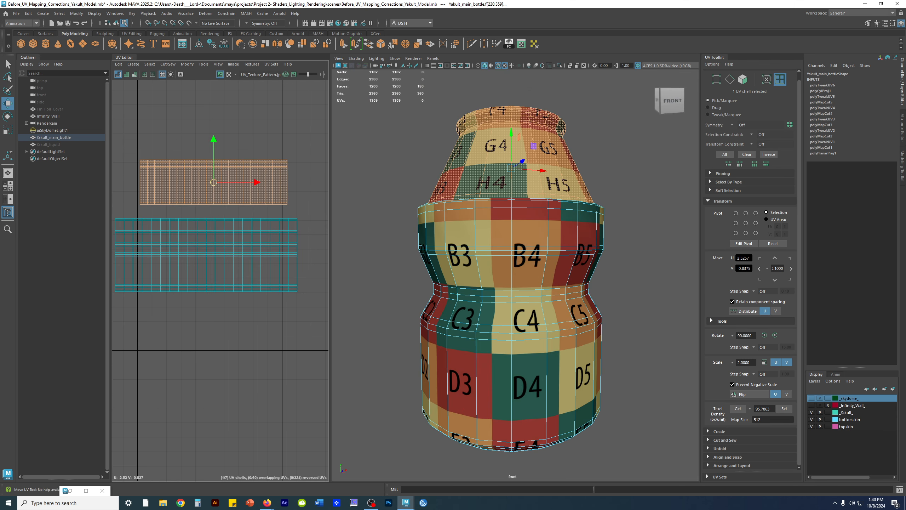